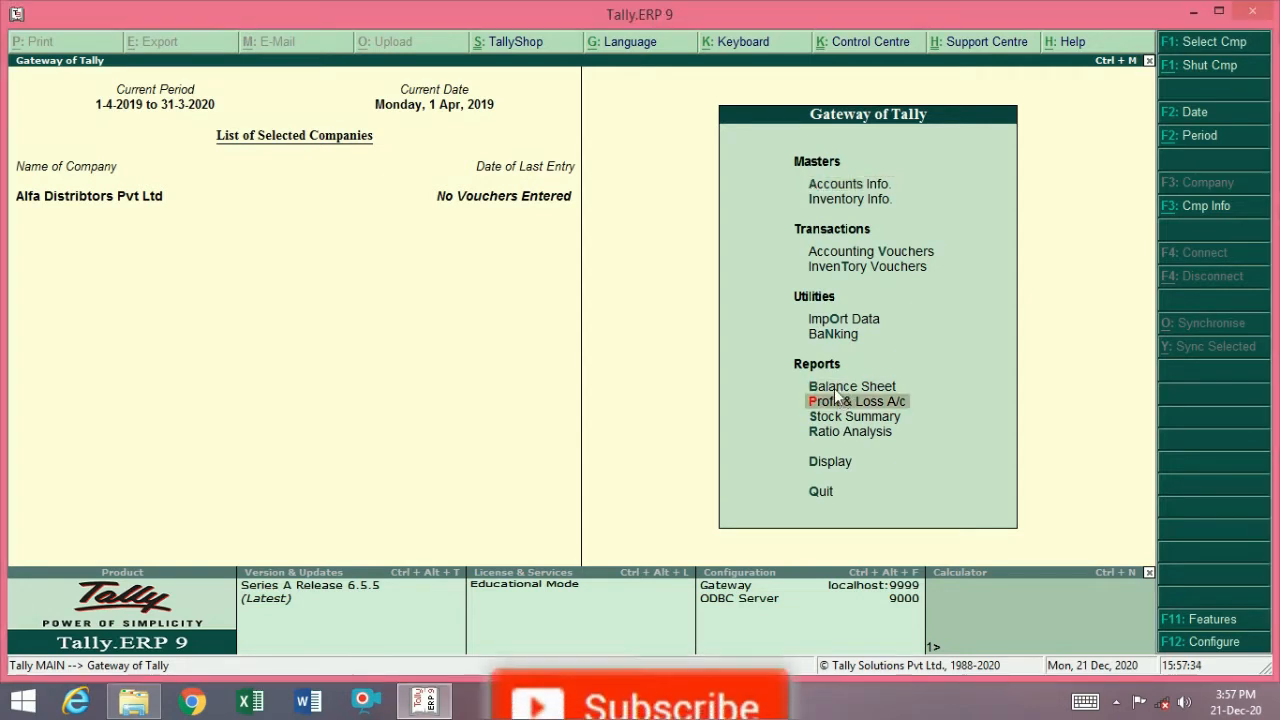
Step: Open Accounts Info. under Masters in the Gateway of Tally
key("Up")
key("Up")
key("Up")
key("Up")
key("Up")
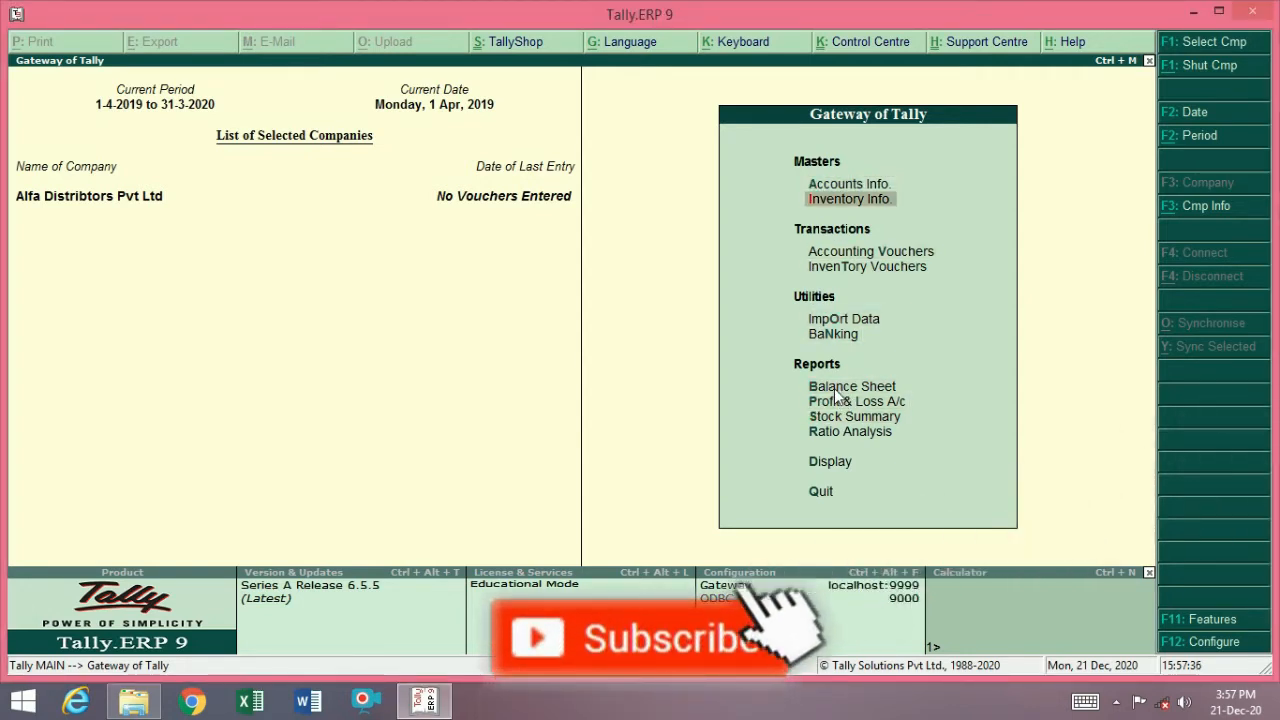
key("Up")
key("Return")
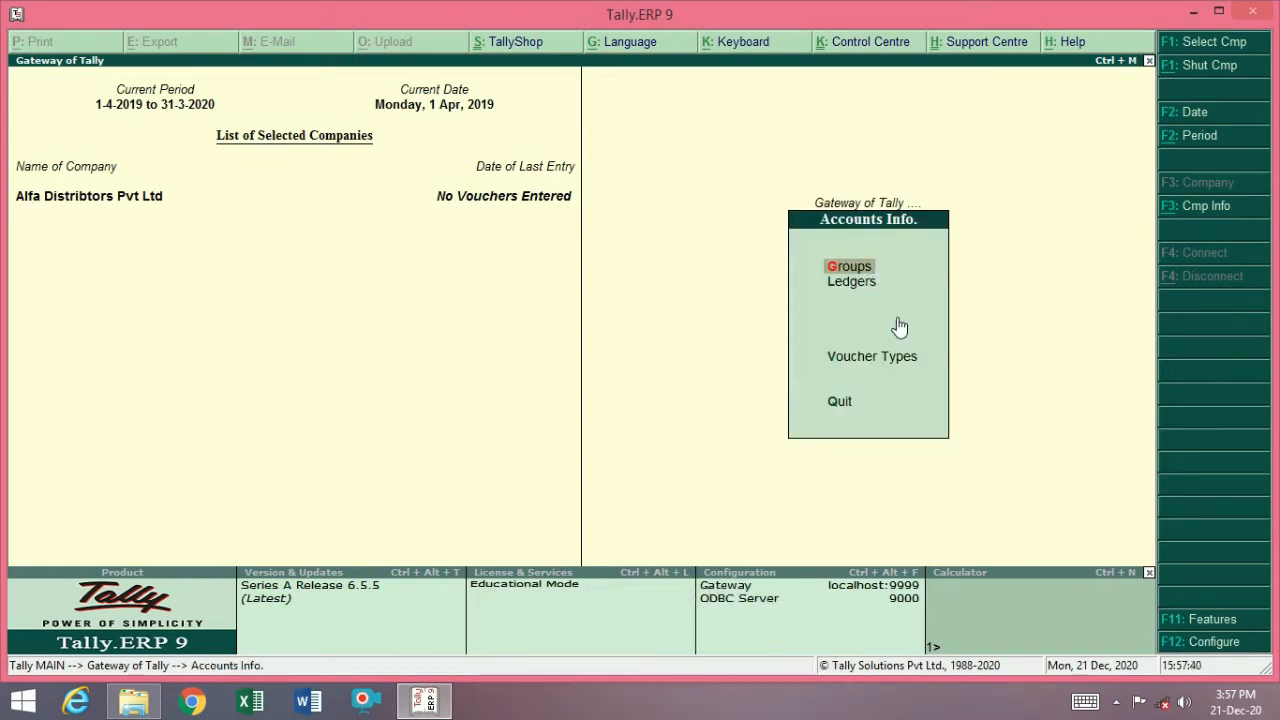
key("Down")
key("Down")
key("Up")
key("Up")
key("Down")
key("Up")
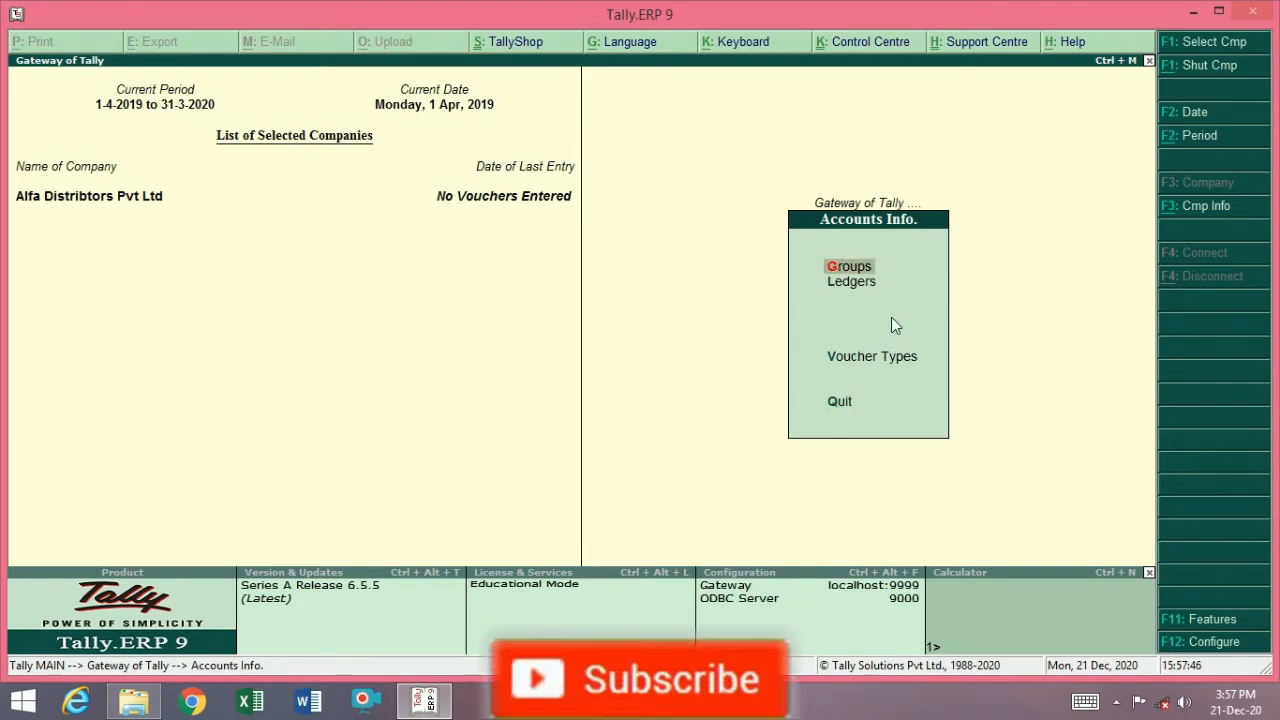
key("Down")
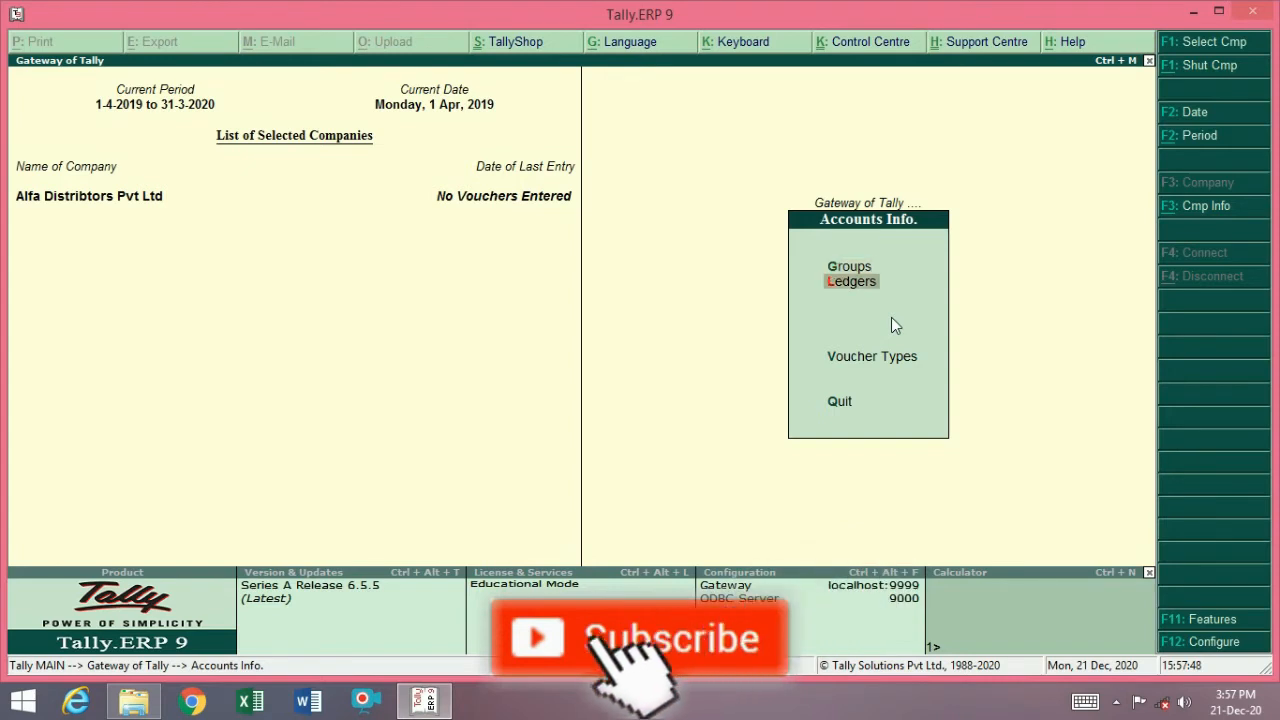
key("Down")
key("Up")
key("Up")
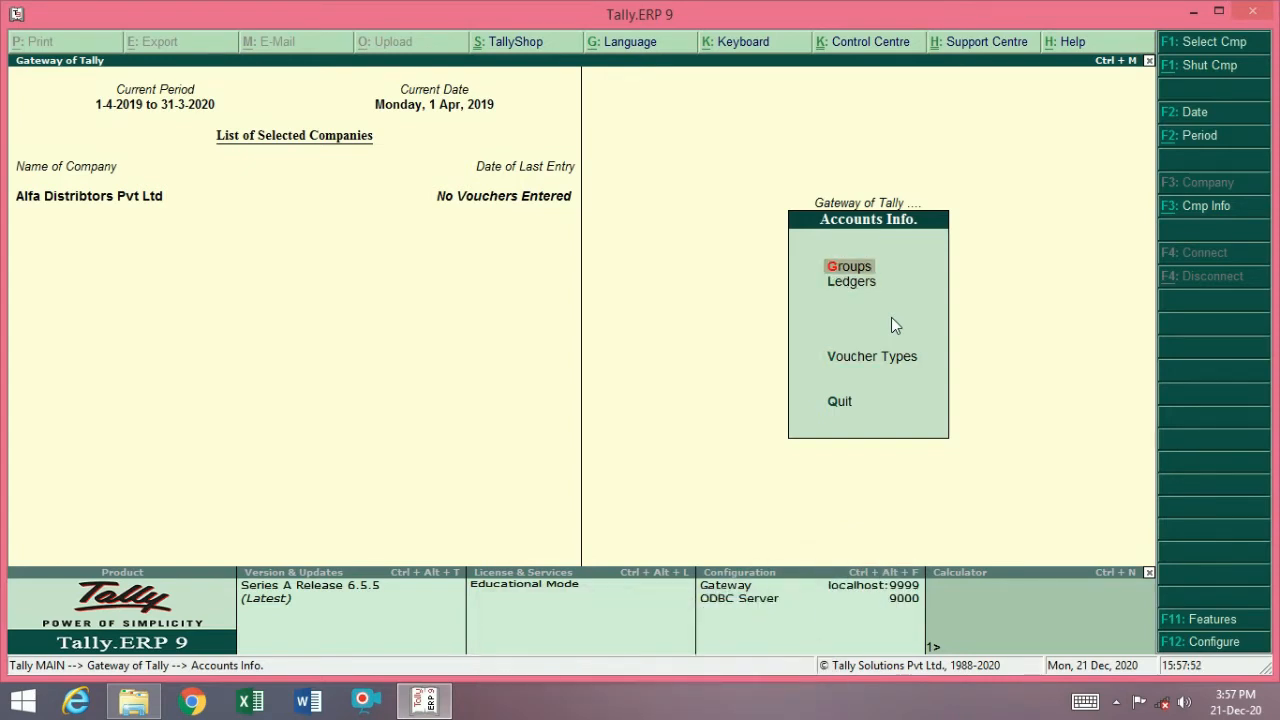
Step: Open the Groups options and view the list of existing groups through the single-group Display option
key("Return")
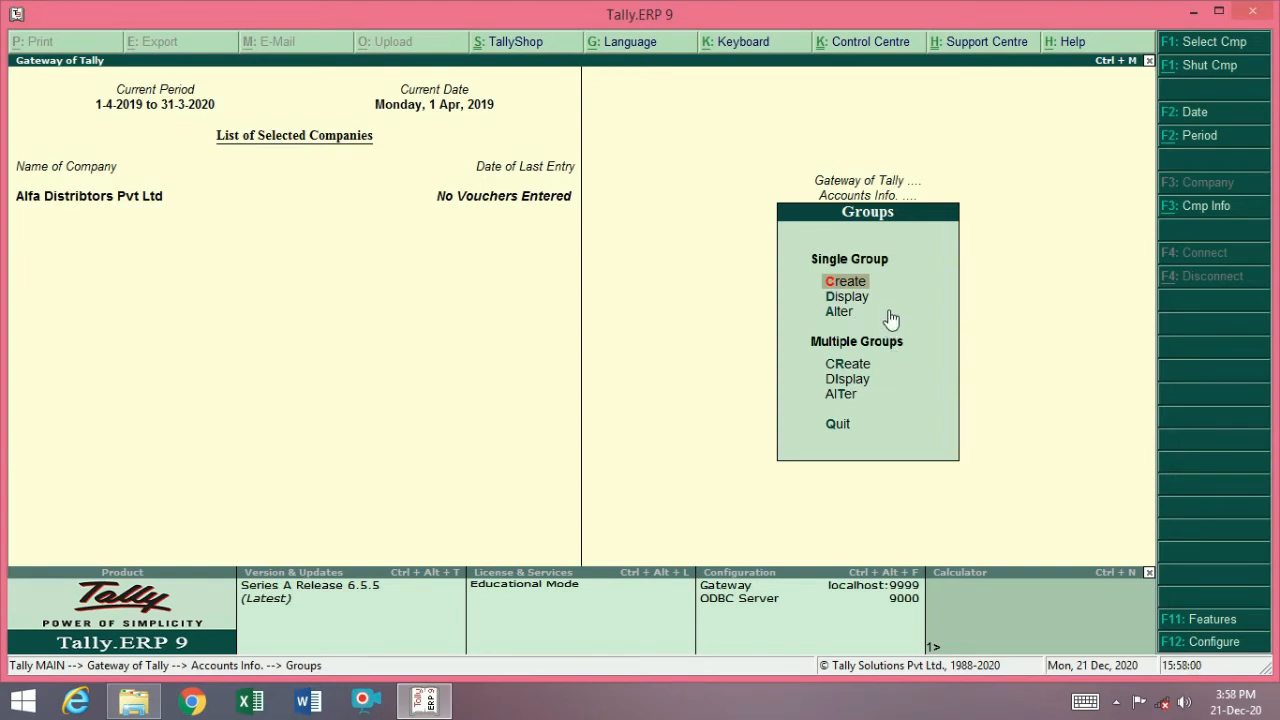
key("Down")
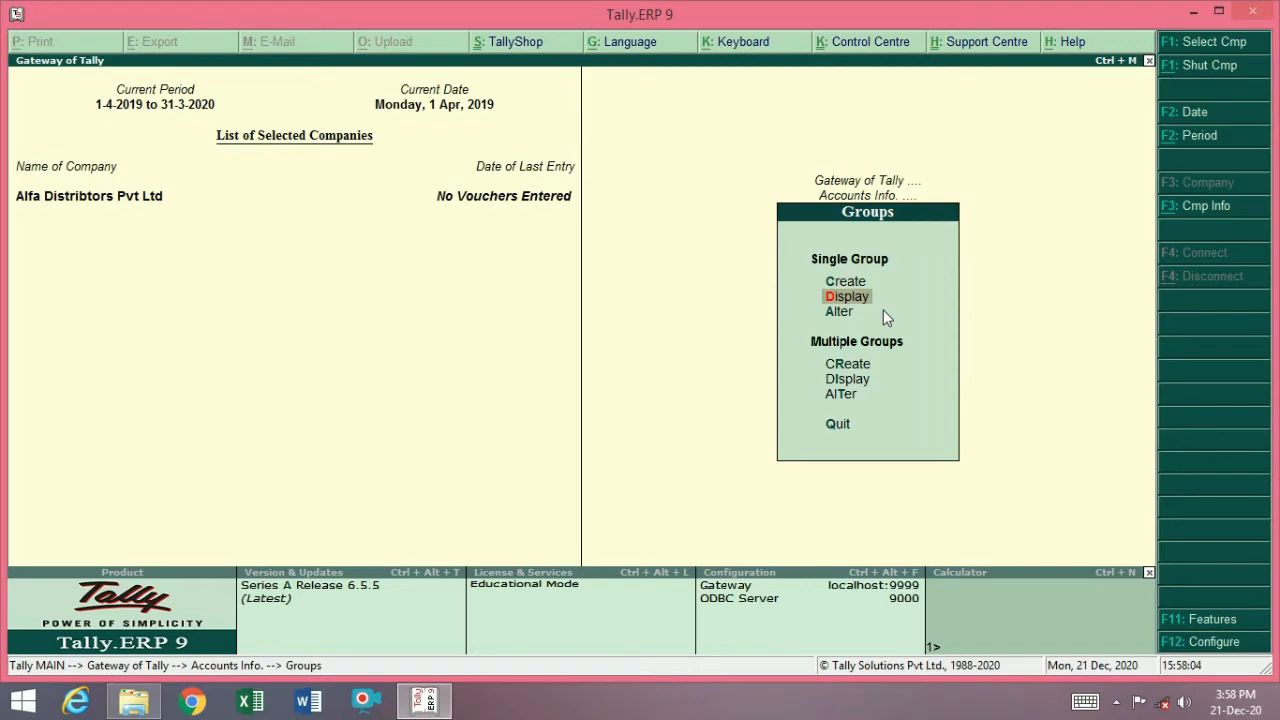
key("Return")
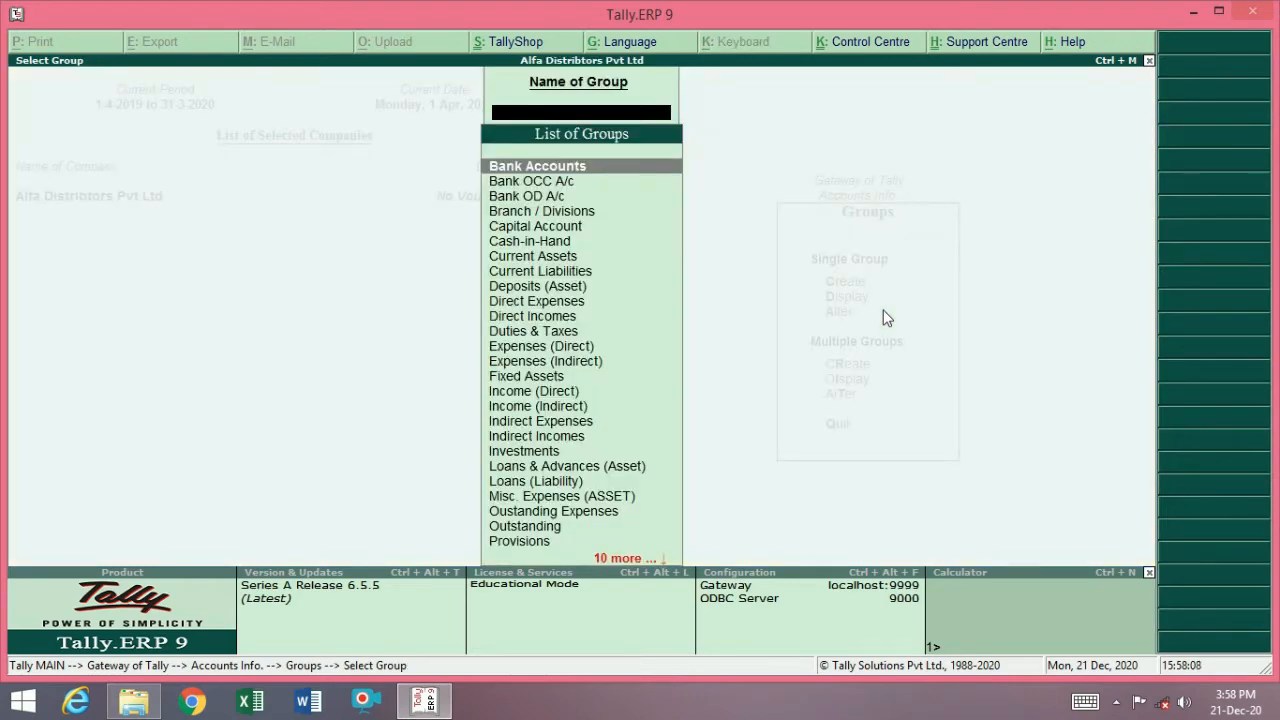
key("Escape")
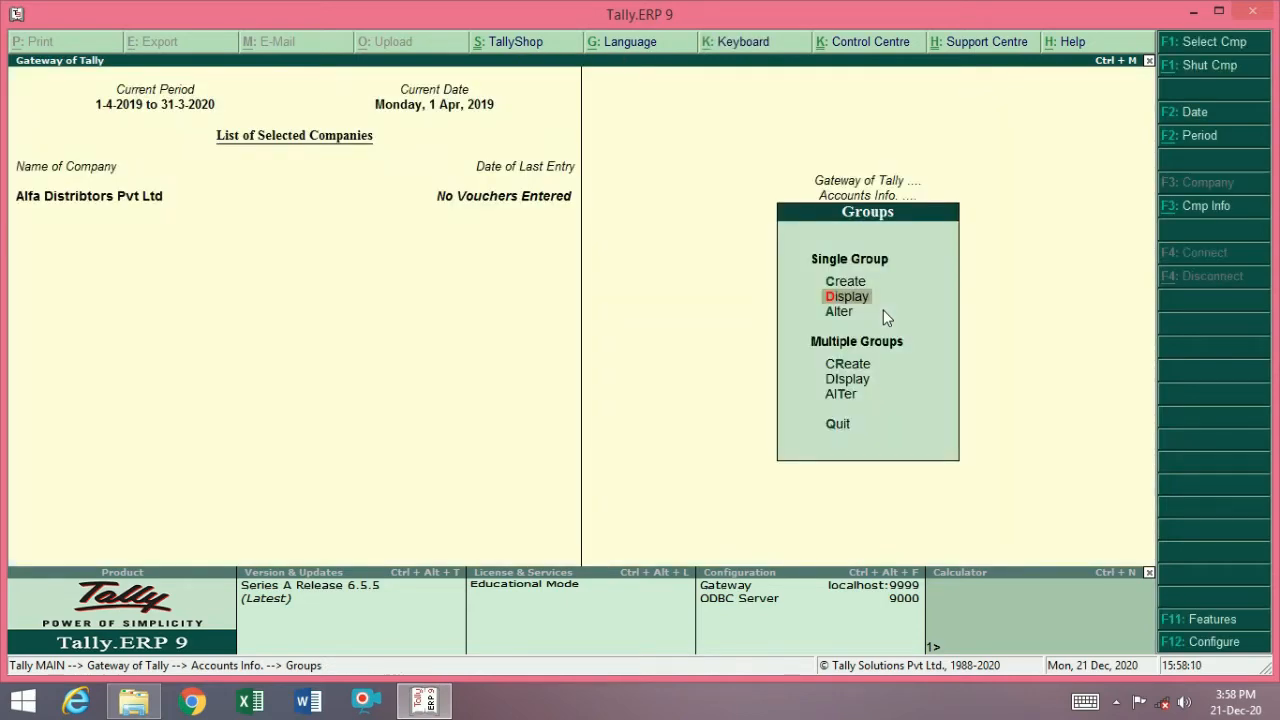
Step: View the list of groups available for alteration under Single Group
key("Down")
key("Down")
key("Up")
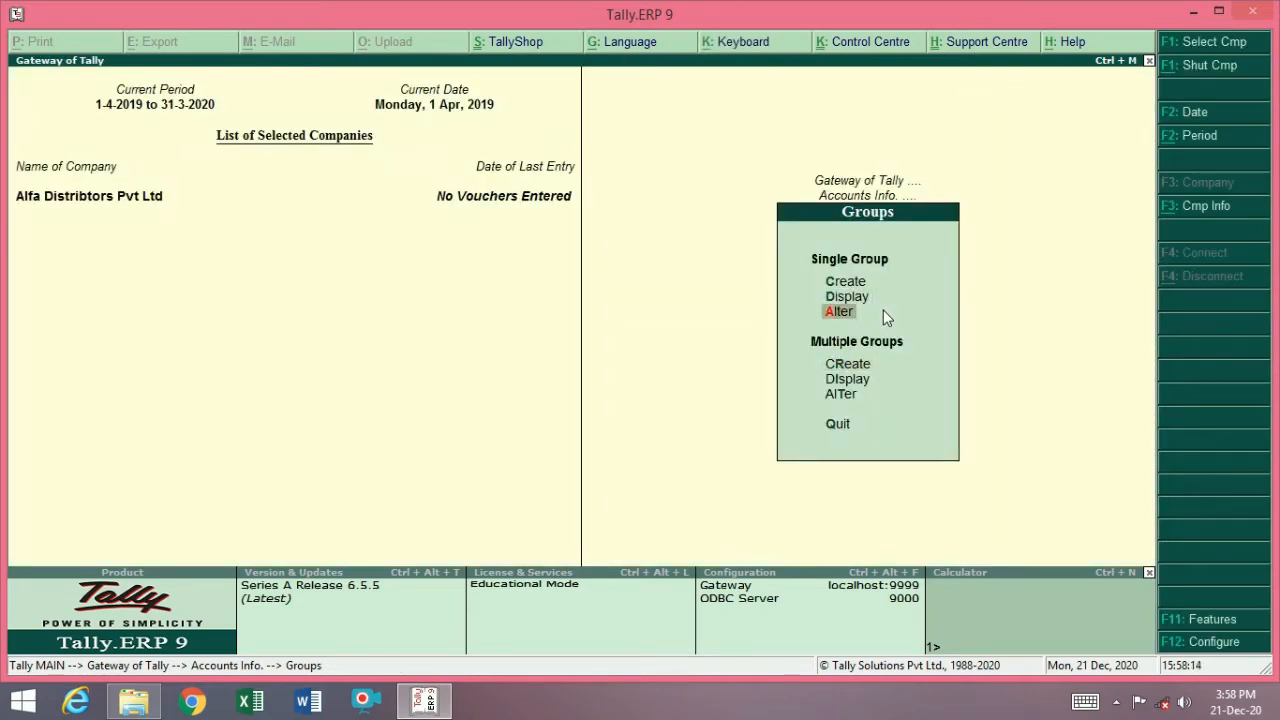
key("Return")
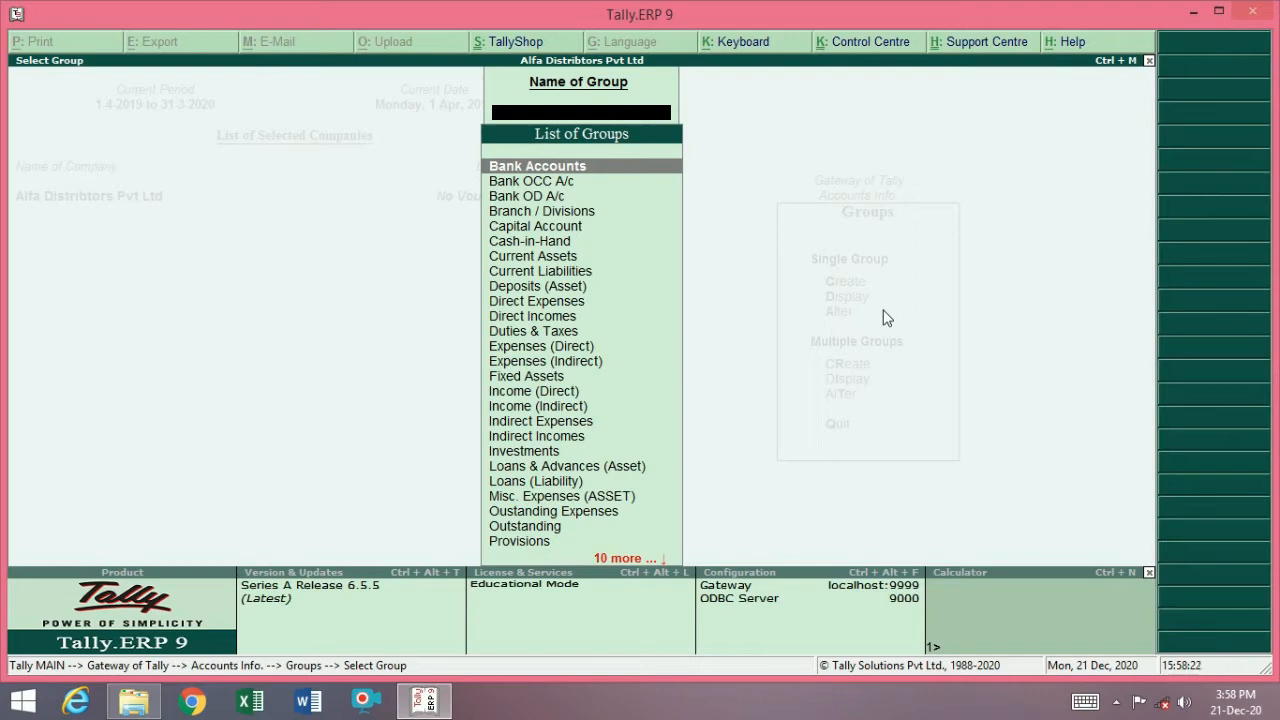
key("Escape")
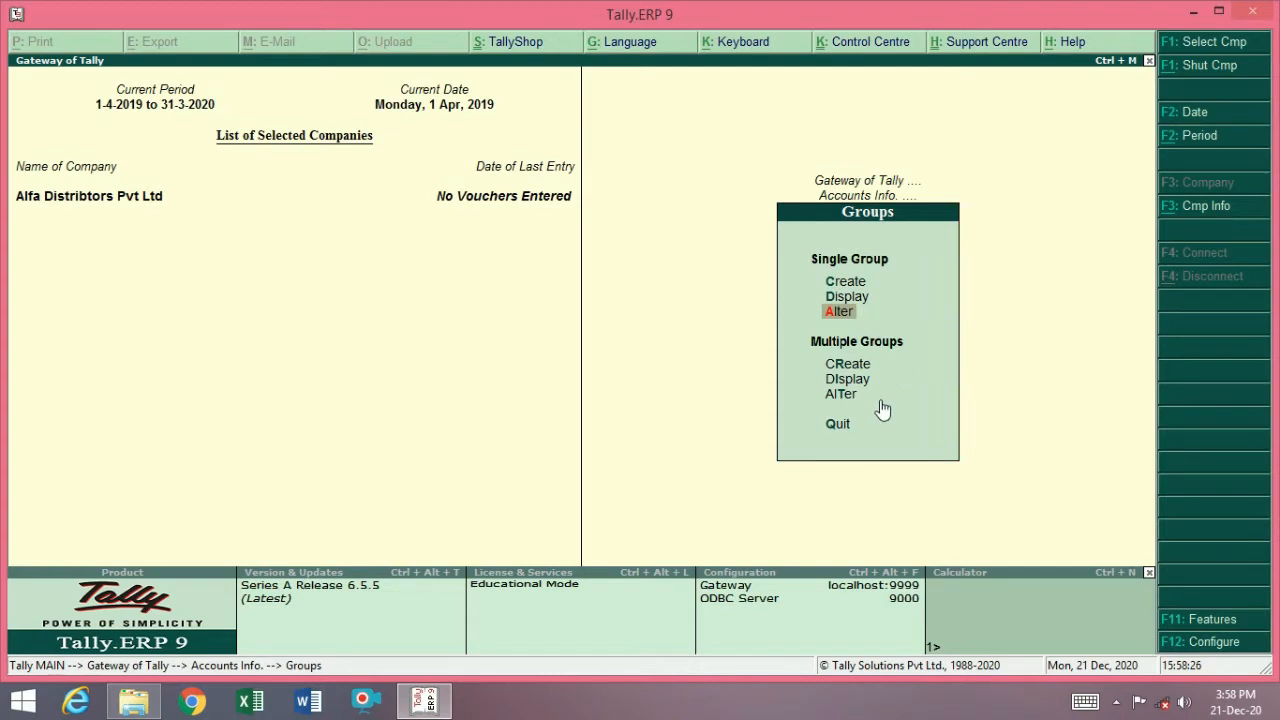
Step: Look through the Multiple Groups options, open their Display option briefly, and return to the Groups options
key("Down")
key("Down")
key("Down")
key("Down")
key("Up")
key("Up")
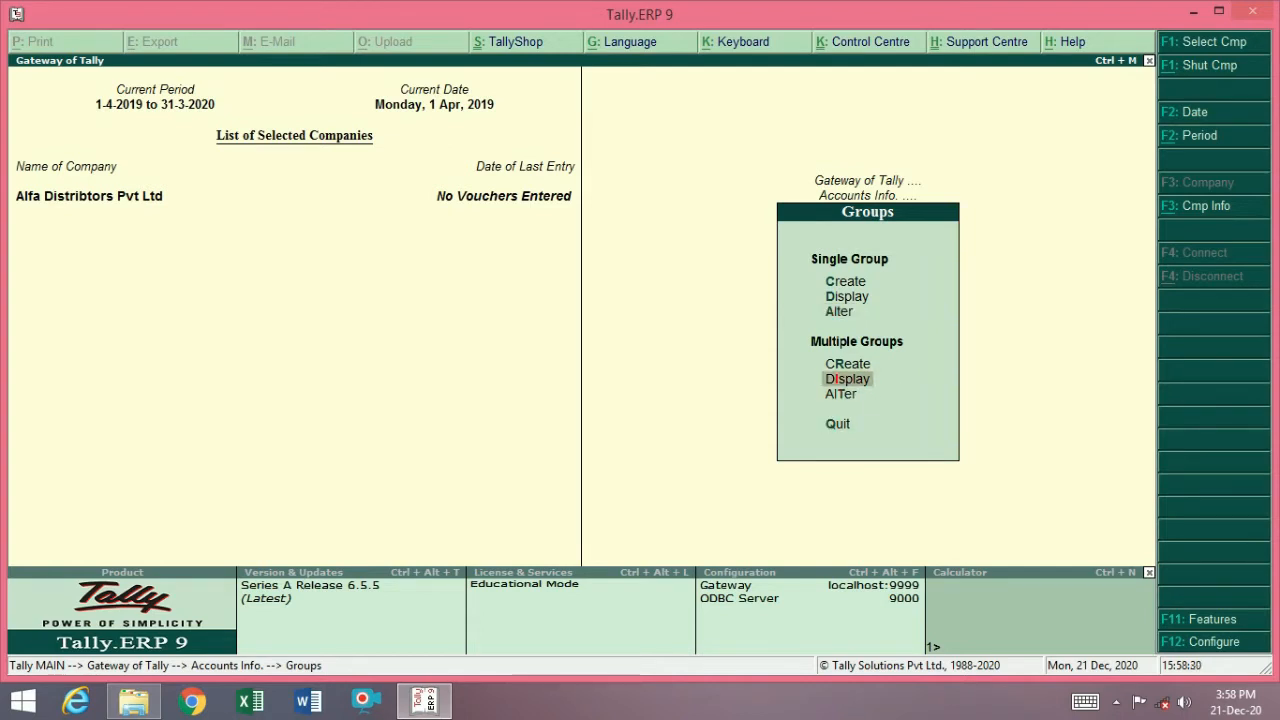
key("Return")
key("Escape")
key("Escape")
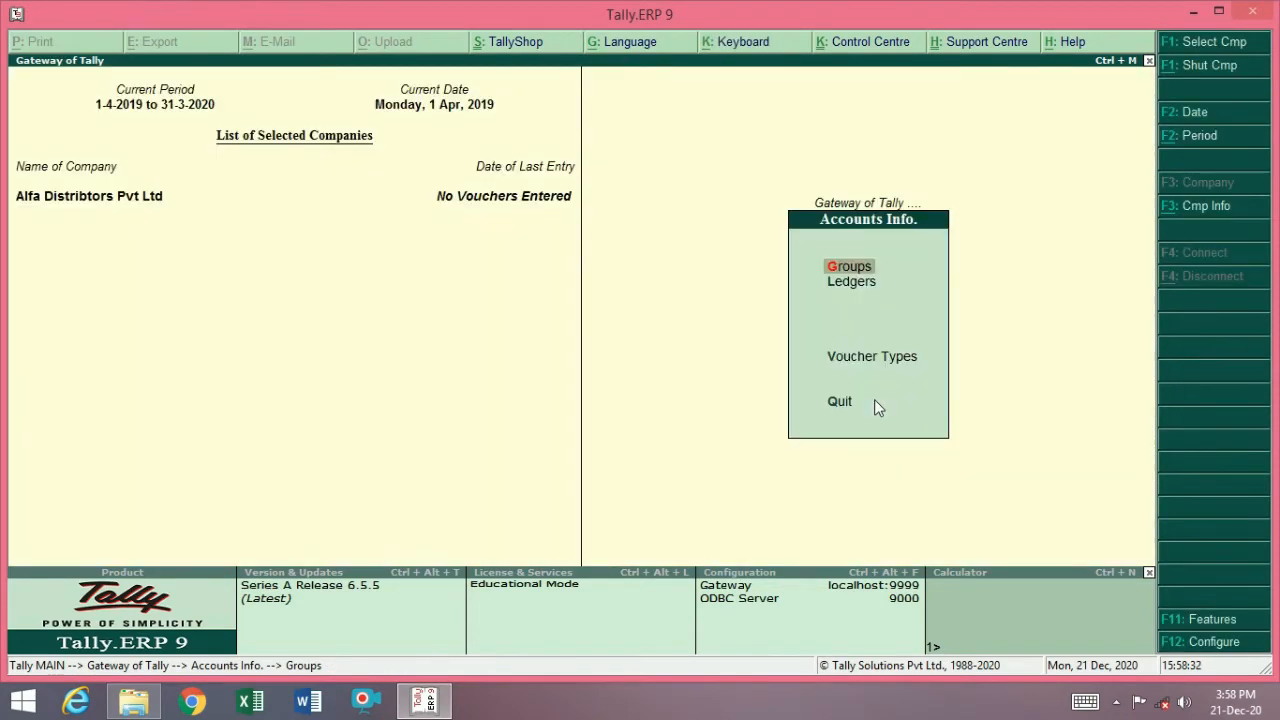
key("Return")
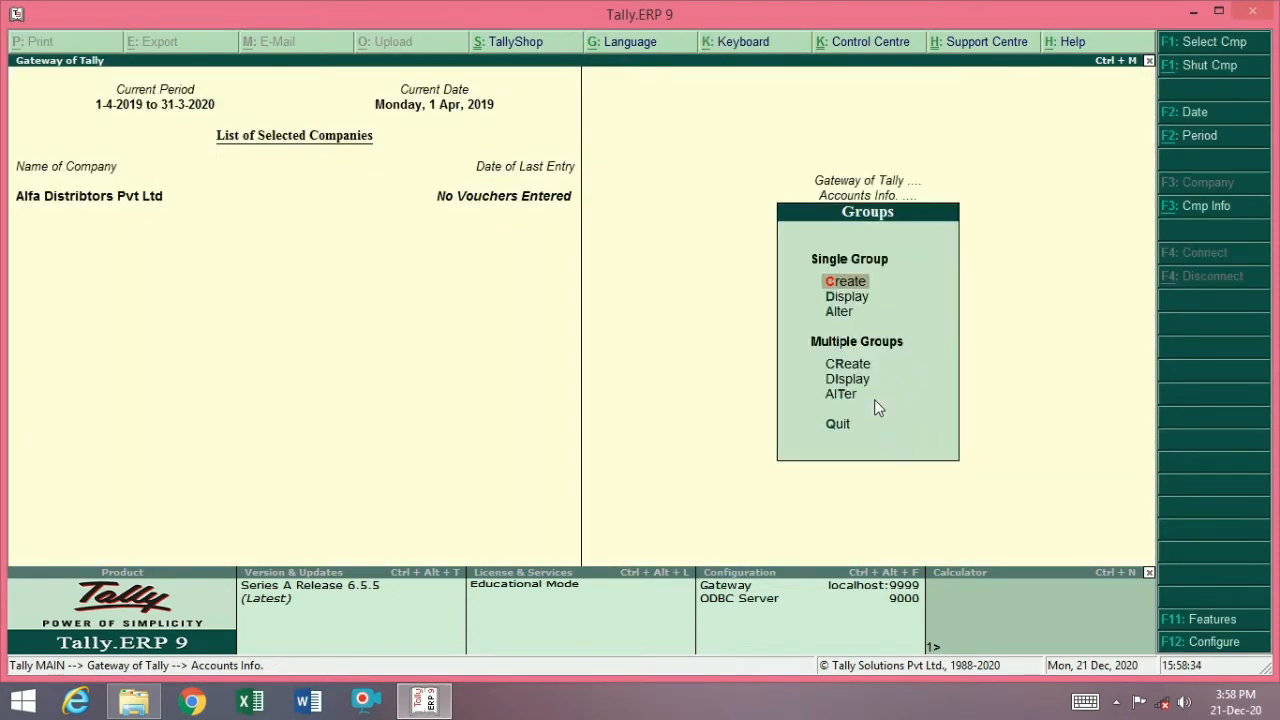
Step: Try to create a single group named "Oustanding Expenses.."
key("Down")
key("Down")
key("Up")
key("Up")
key("Return")
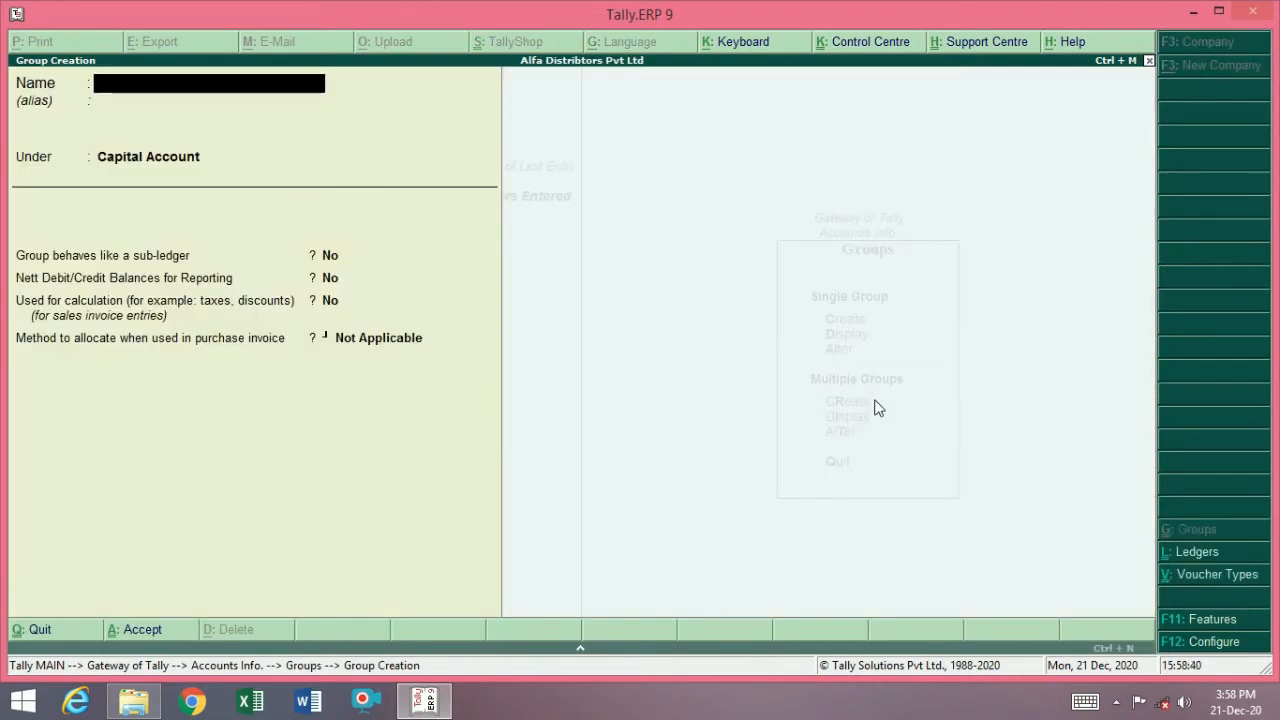
type("Ousta")
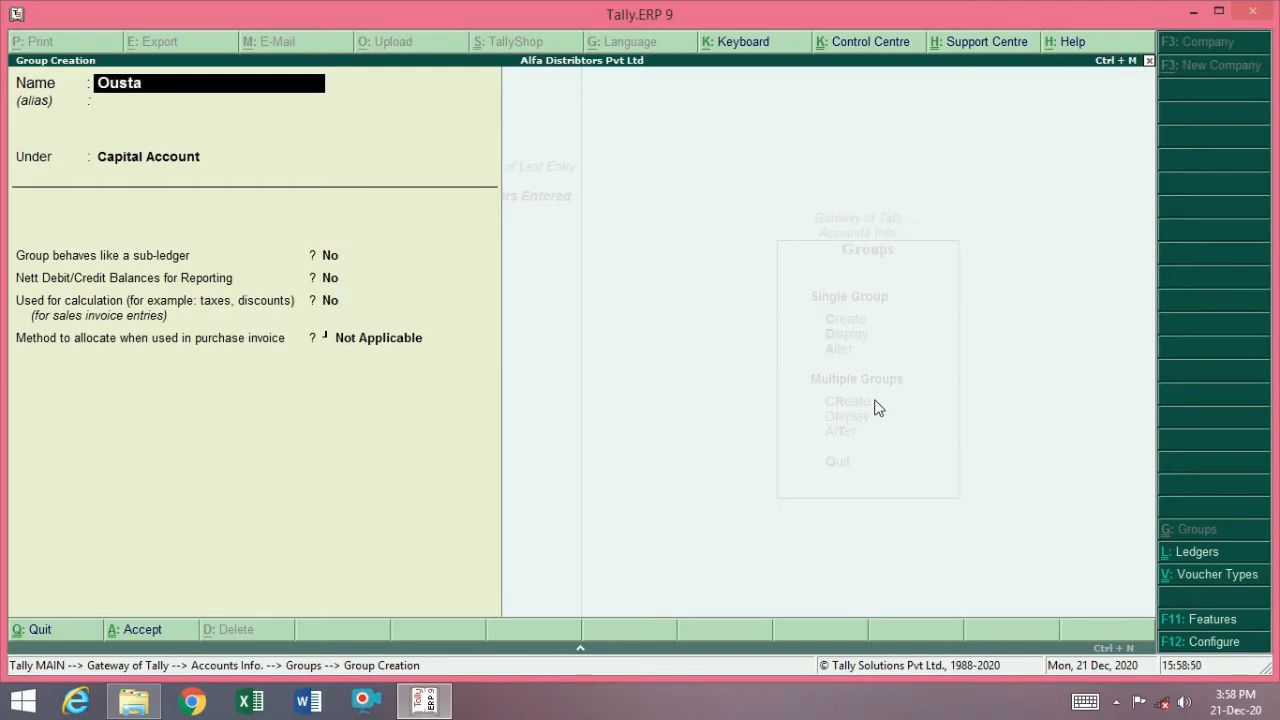
type("nding  Expenses..")
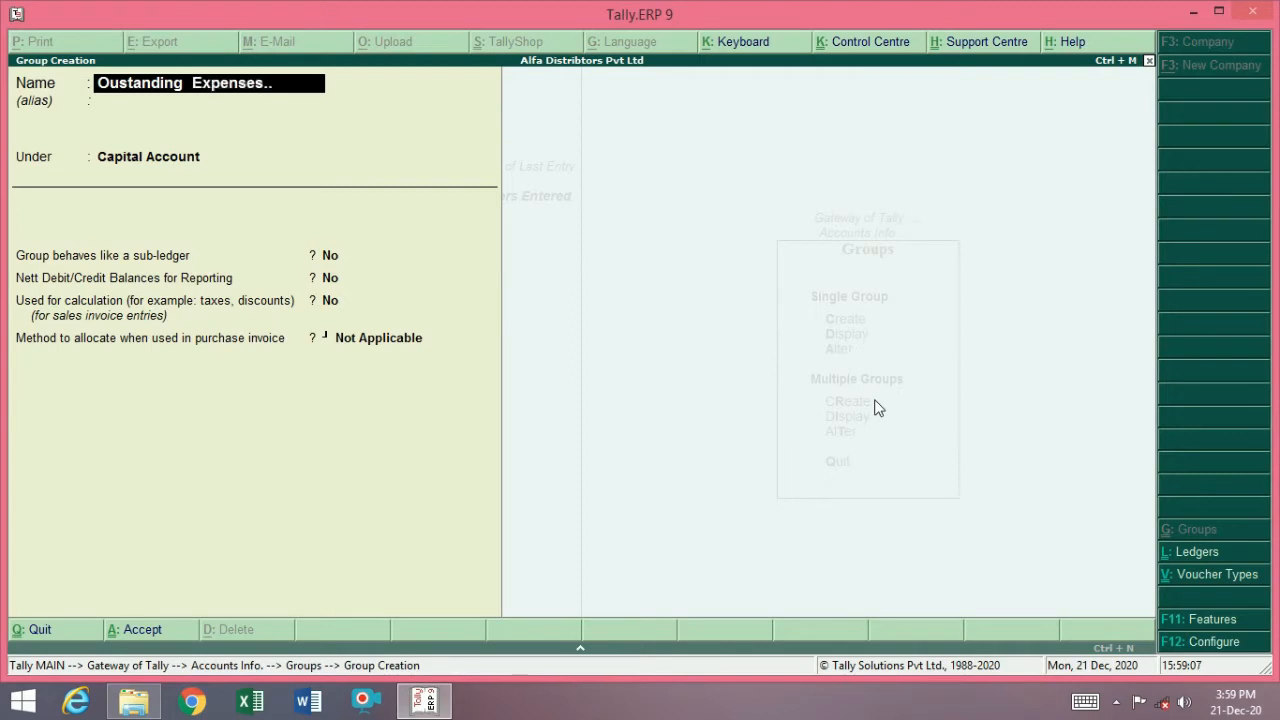
key("Return")
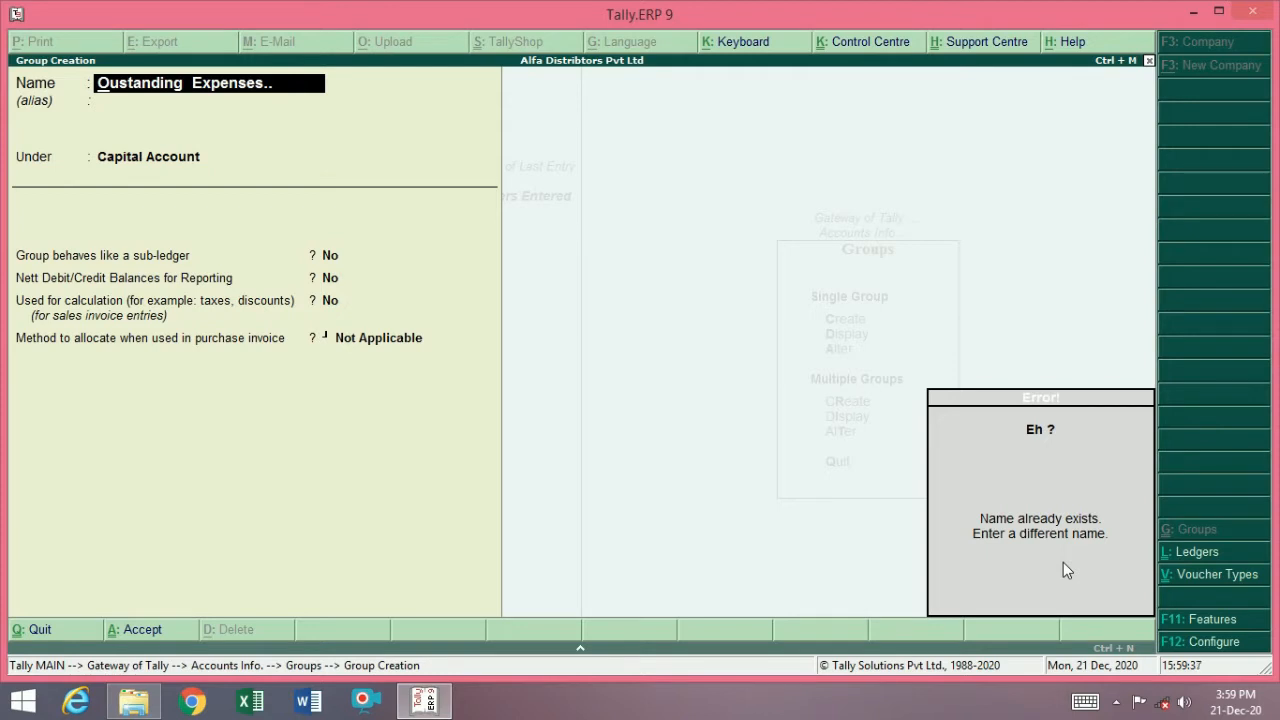
key("Return")
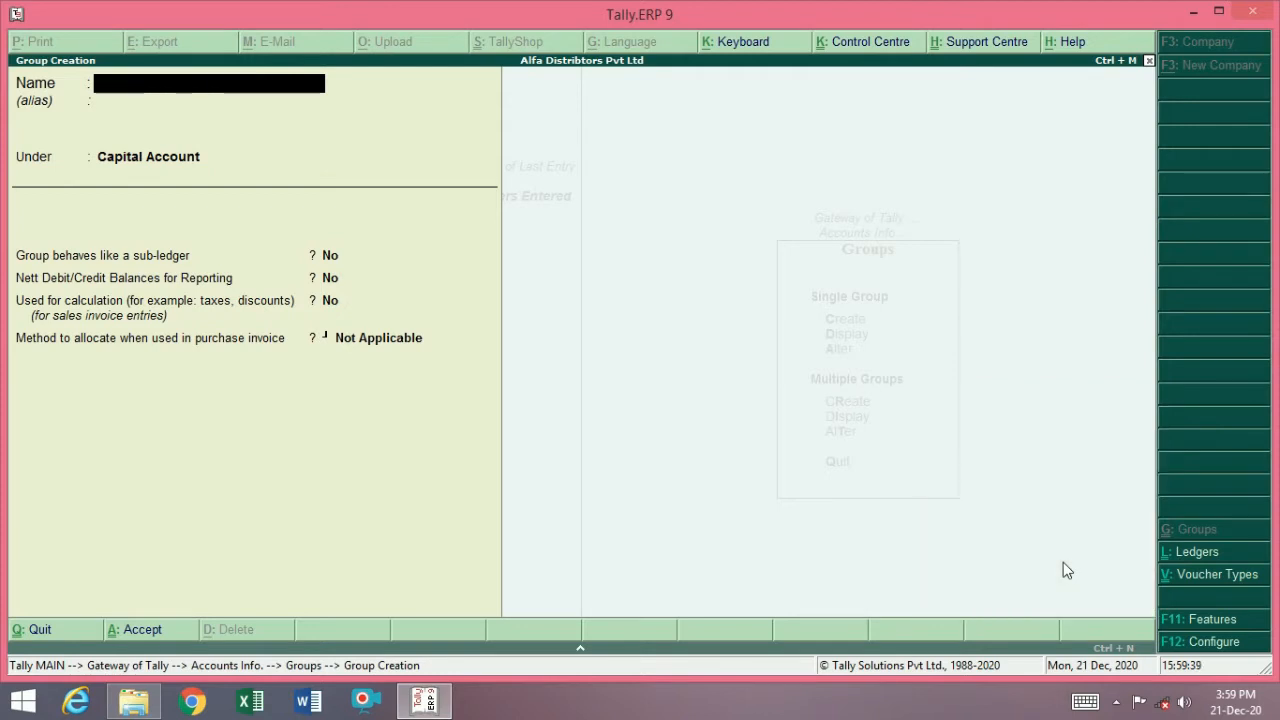
key("Escape")
Step: Create a single group named Furniture under Fixed Assets, keeping the remaining group options at their defaults
key("Return")
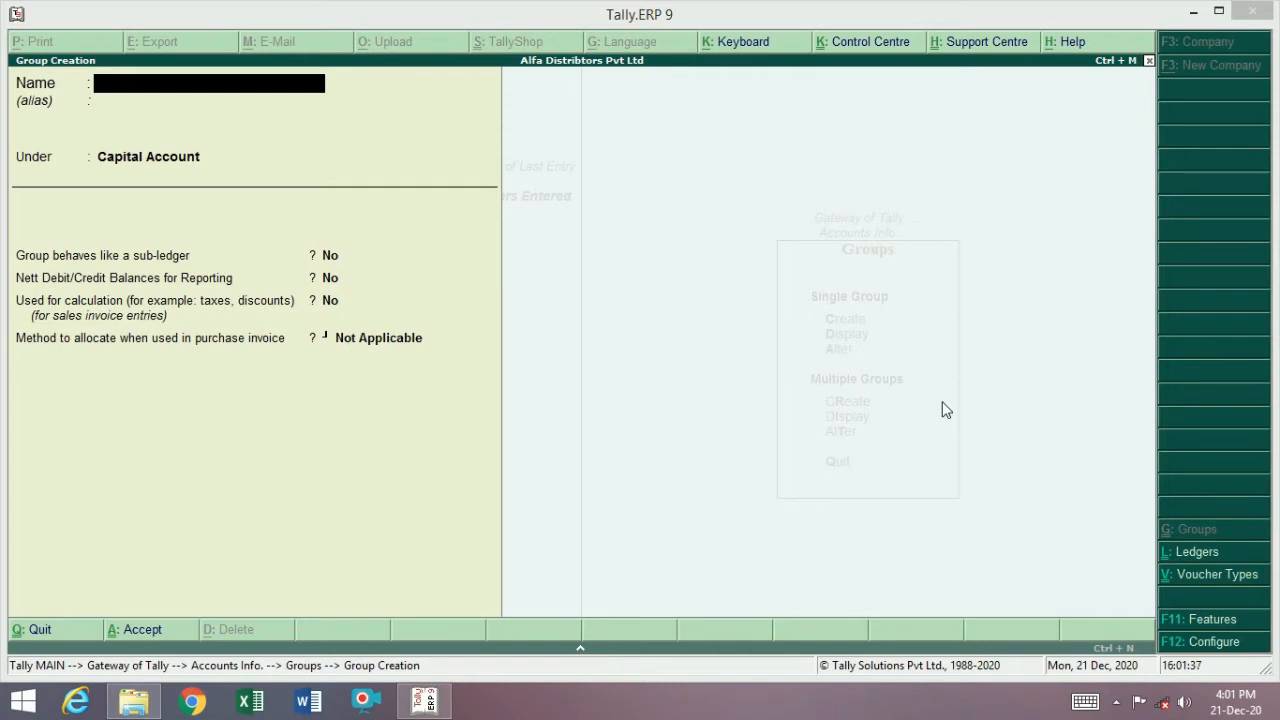
left_click(945, 409)
type("Furniture")
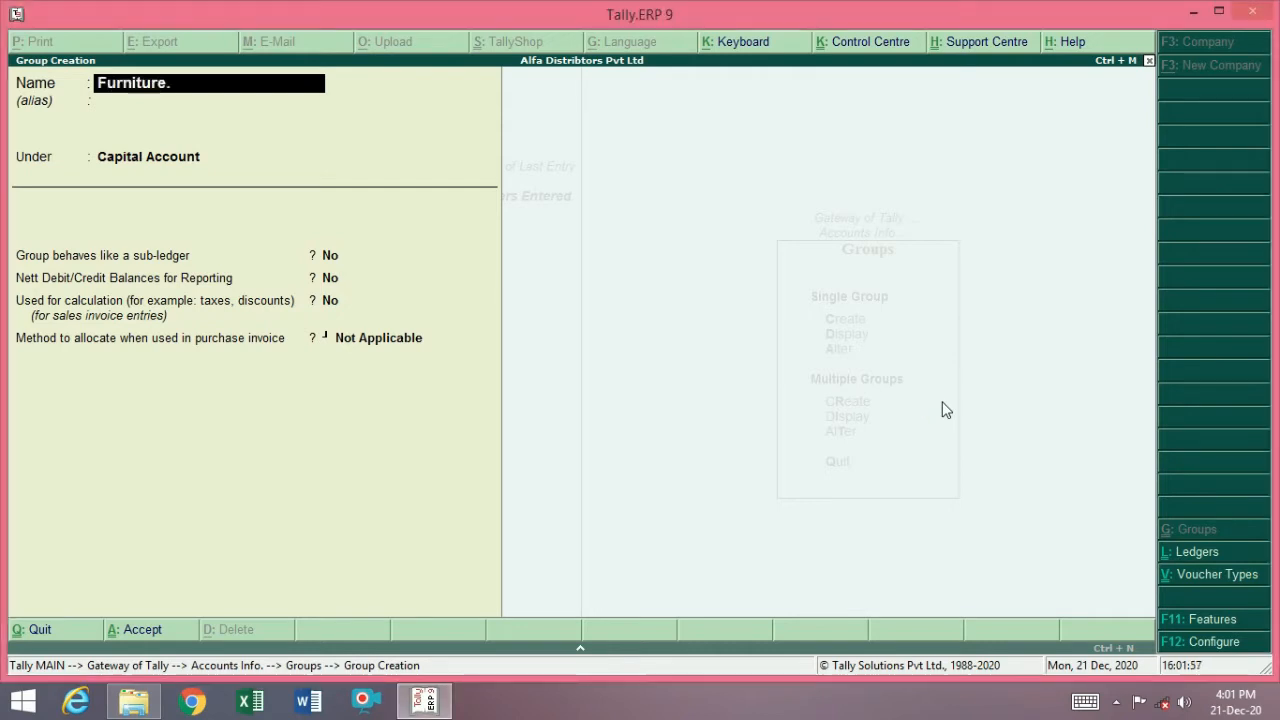
key("Return")
key("Return")
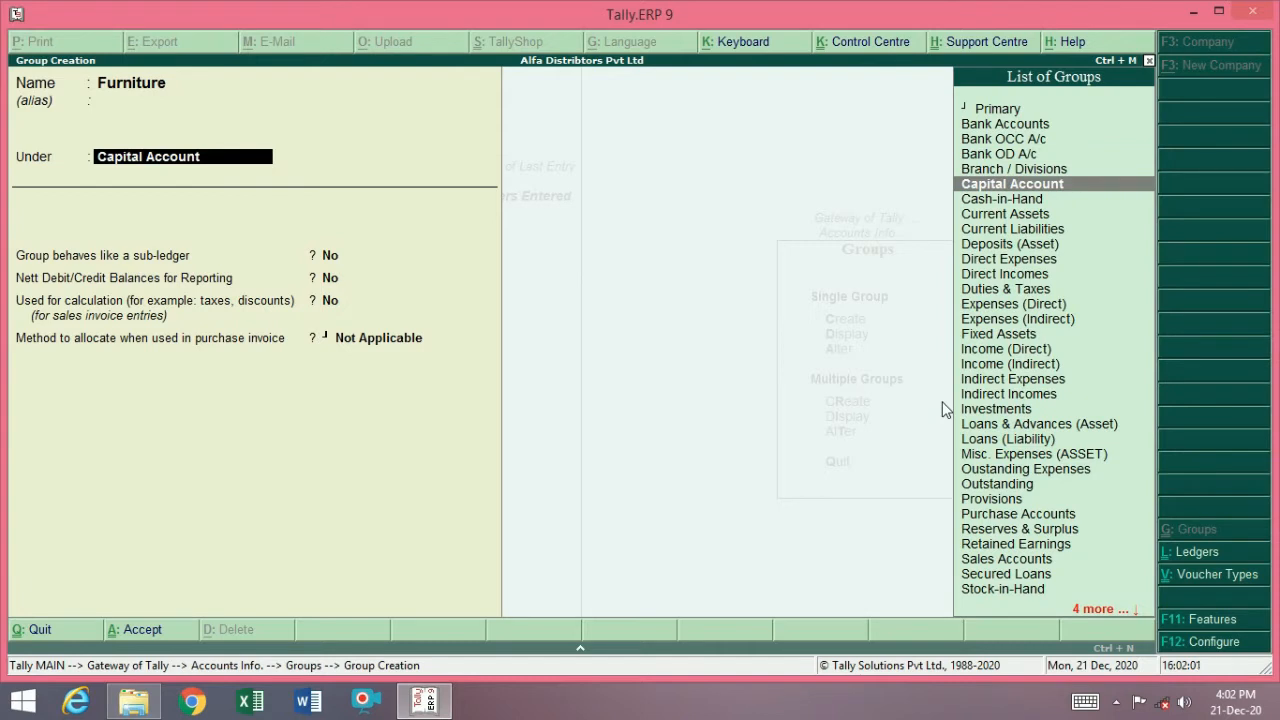
type("F")
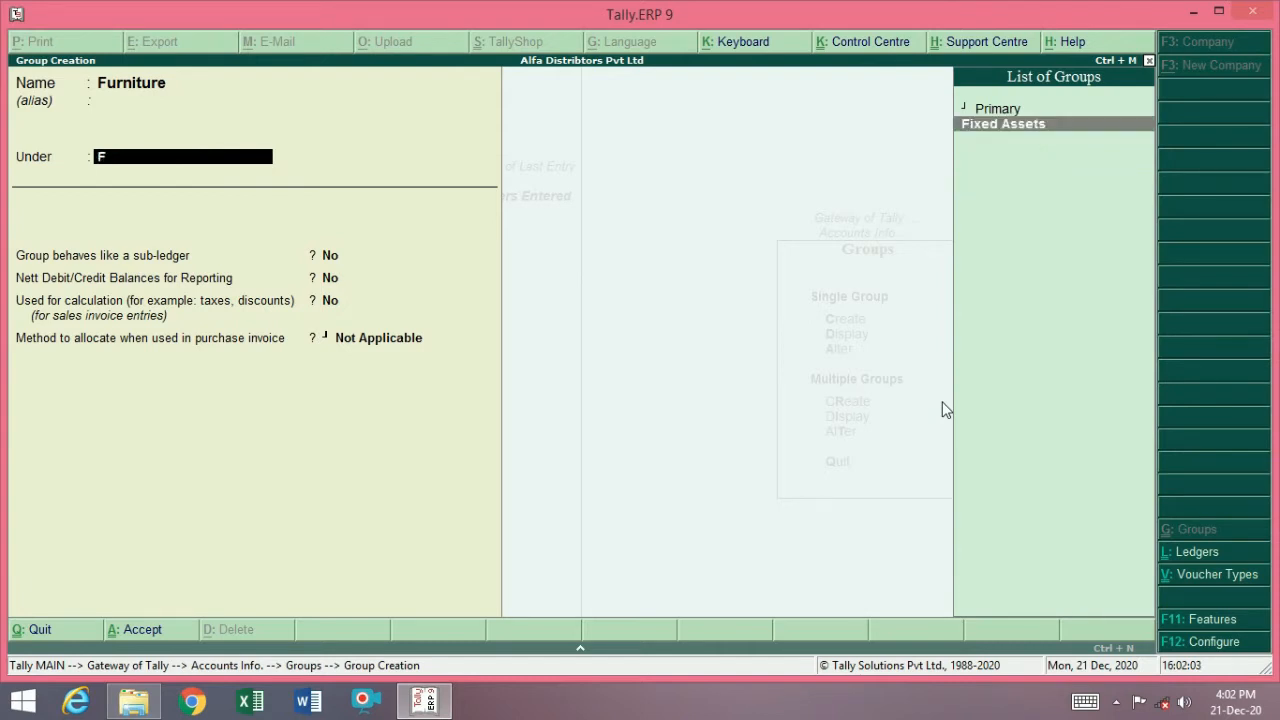
key("Return")
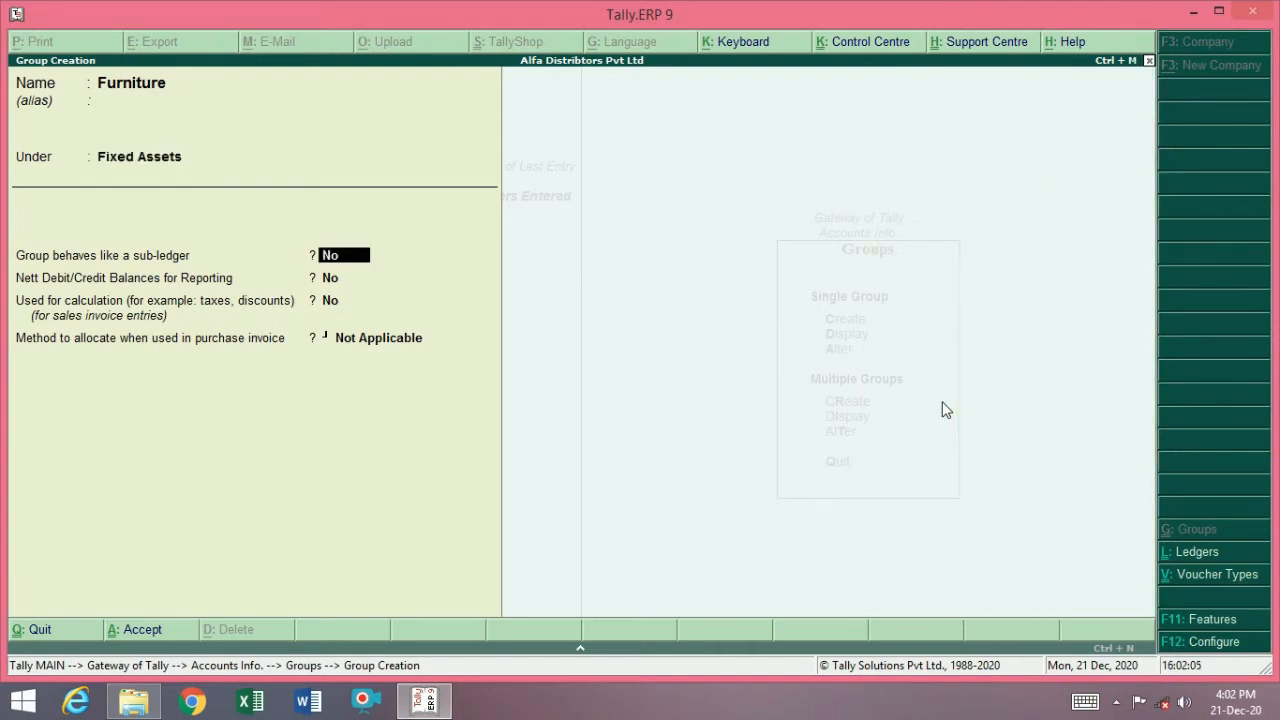
key("Return")
key("Return")
key("Return")
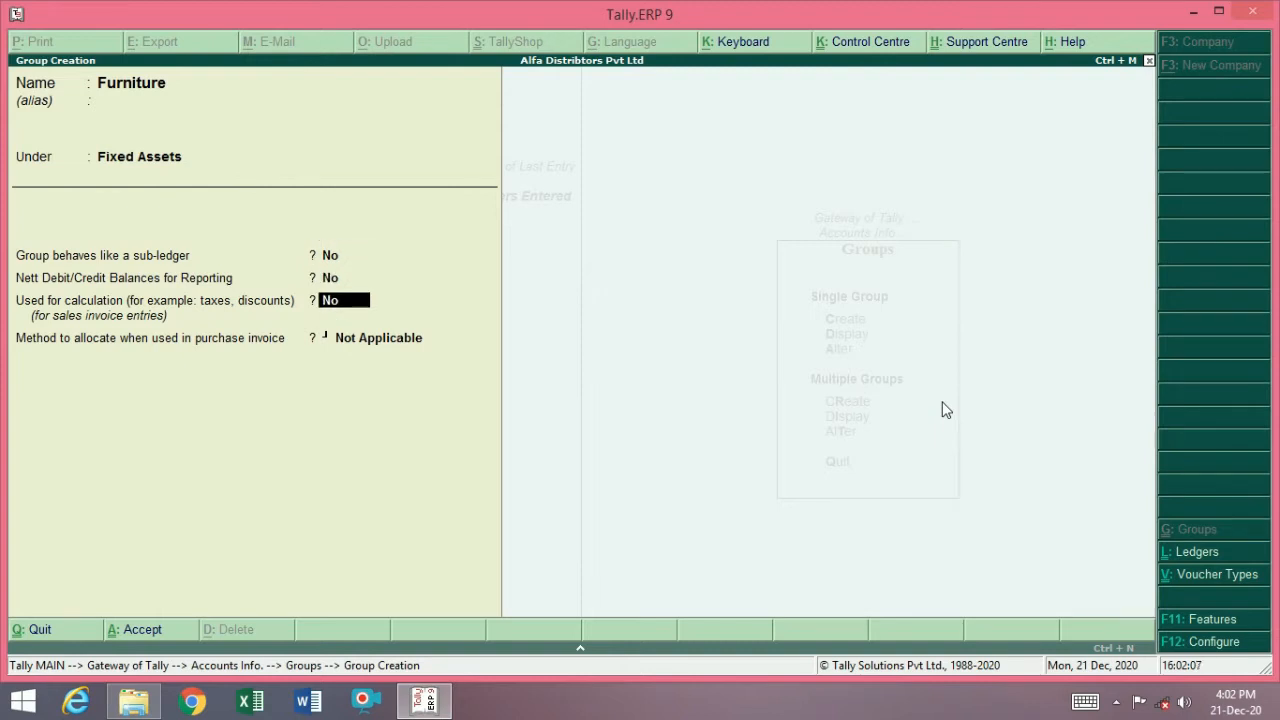
key("Return")
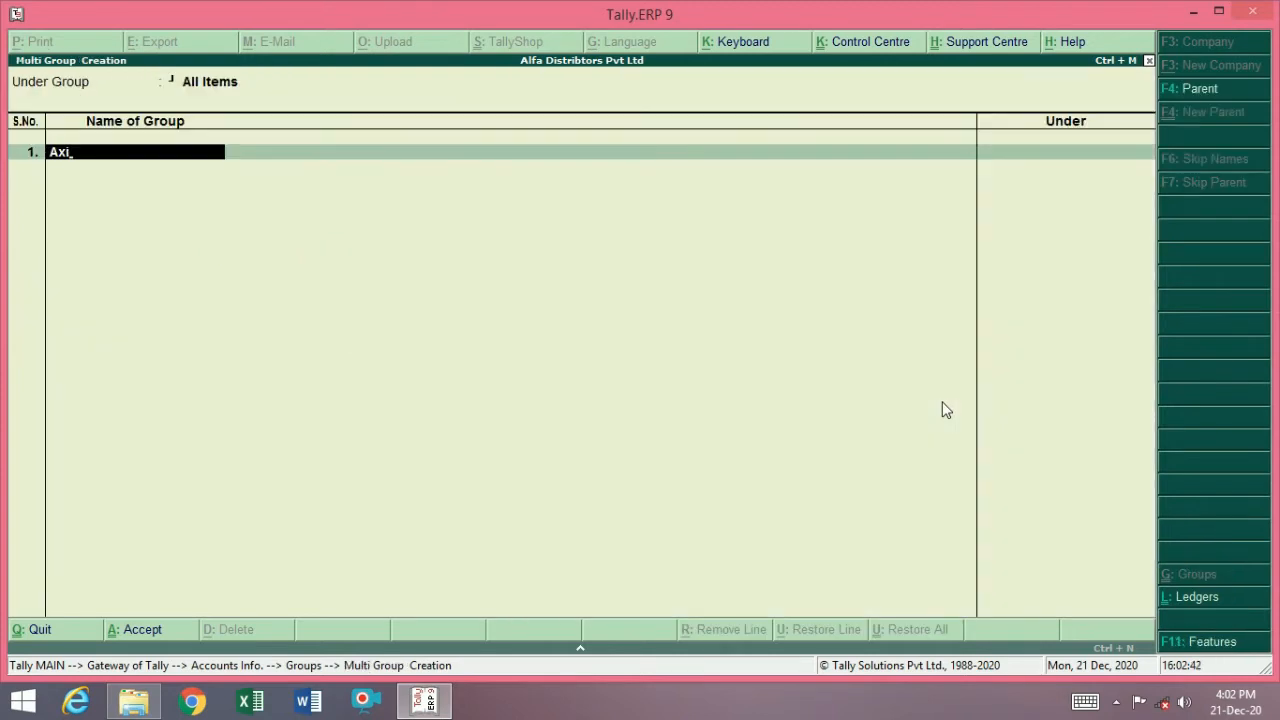
Step: Enter Axis Bank as the first group in Multi Group Creation and place it under Bank Accounts
type("s Bank")
key("Return")
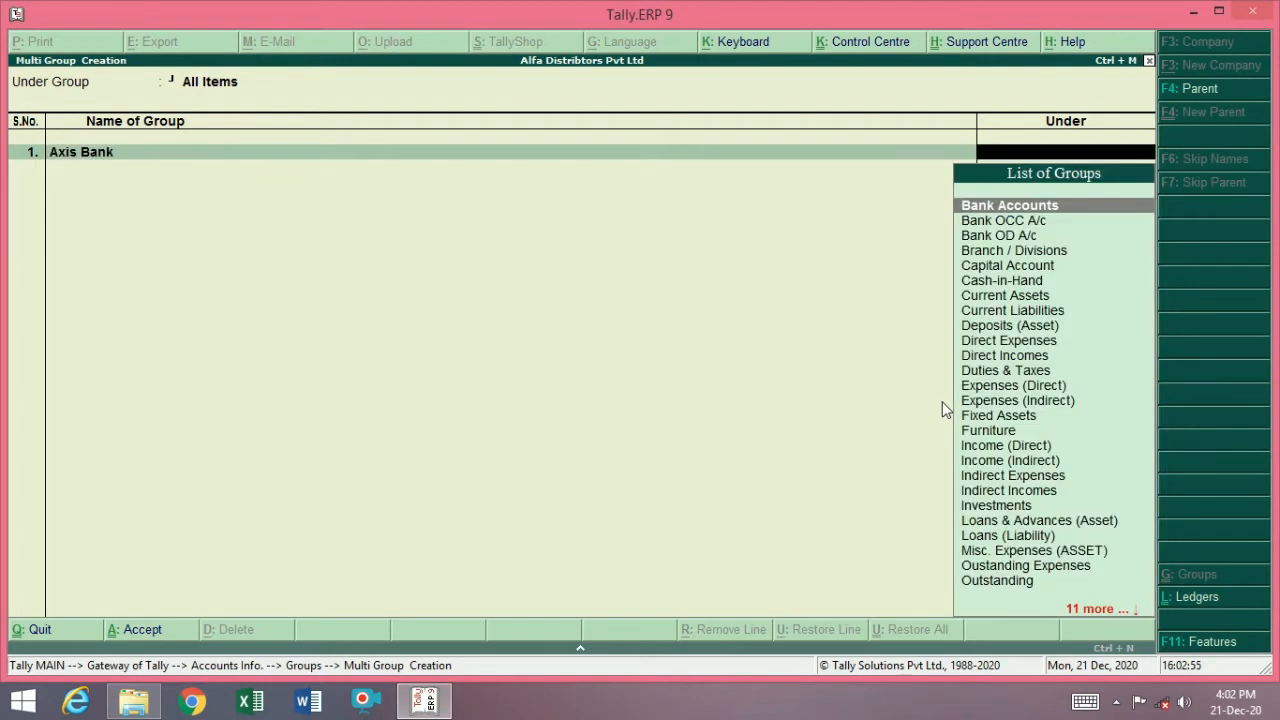
type("Ba")
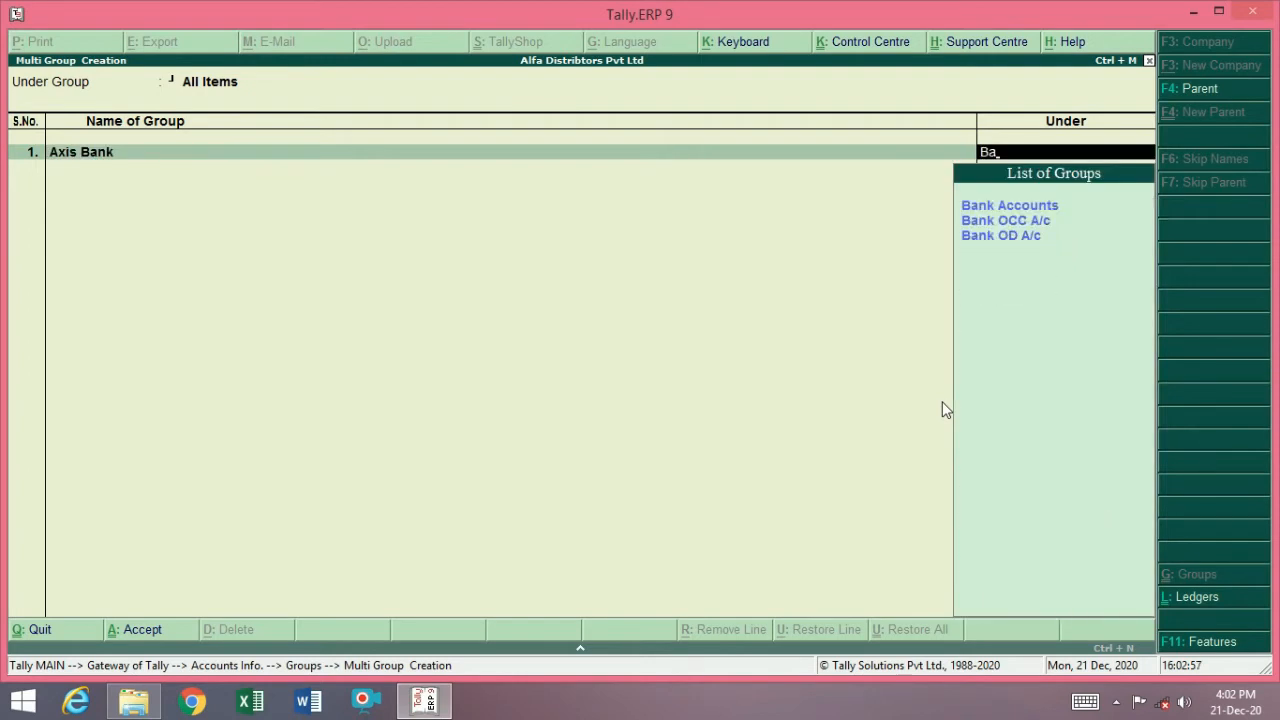
key("Down")
key("Up")
key("Return")
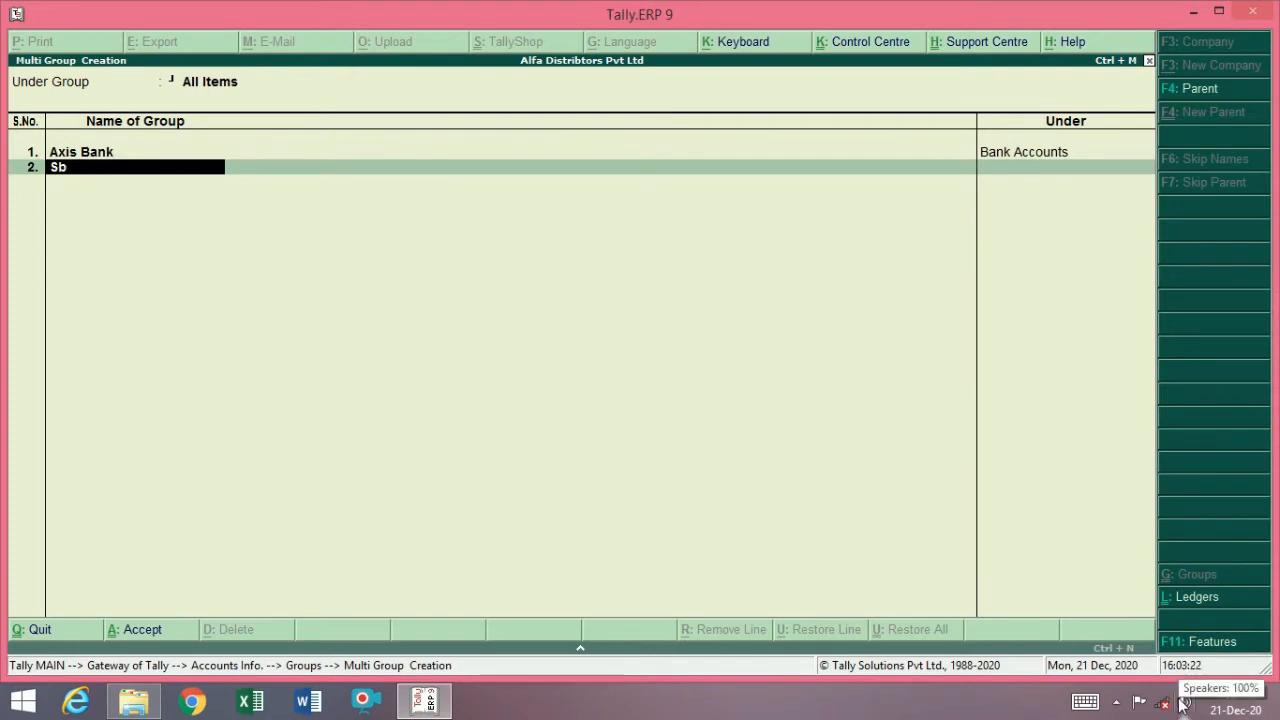
Step: Enter Sb Infotech as the second group, place it under Sundry Debtors, and save the multiple groups
type("i")
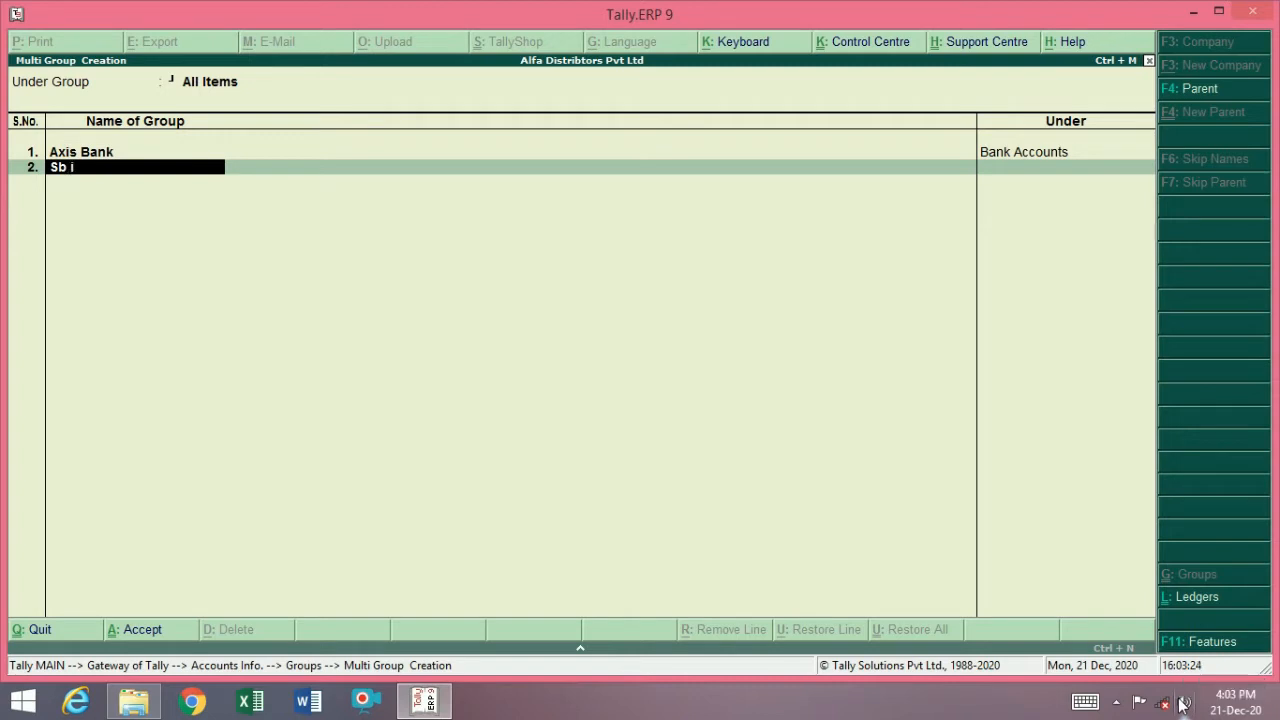
type("nfotc")
key("BackSpace")
type("ech")
key("Return")
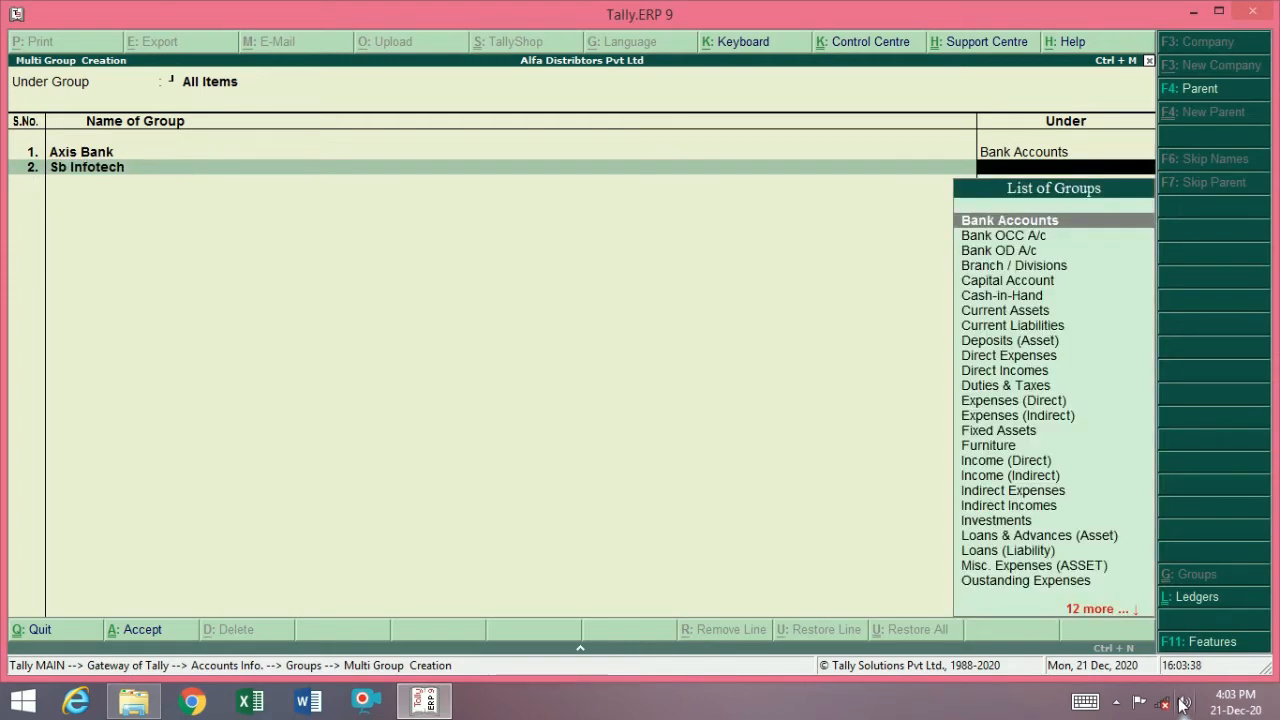
type("S")
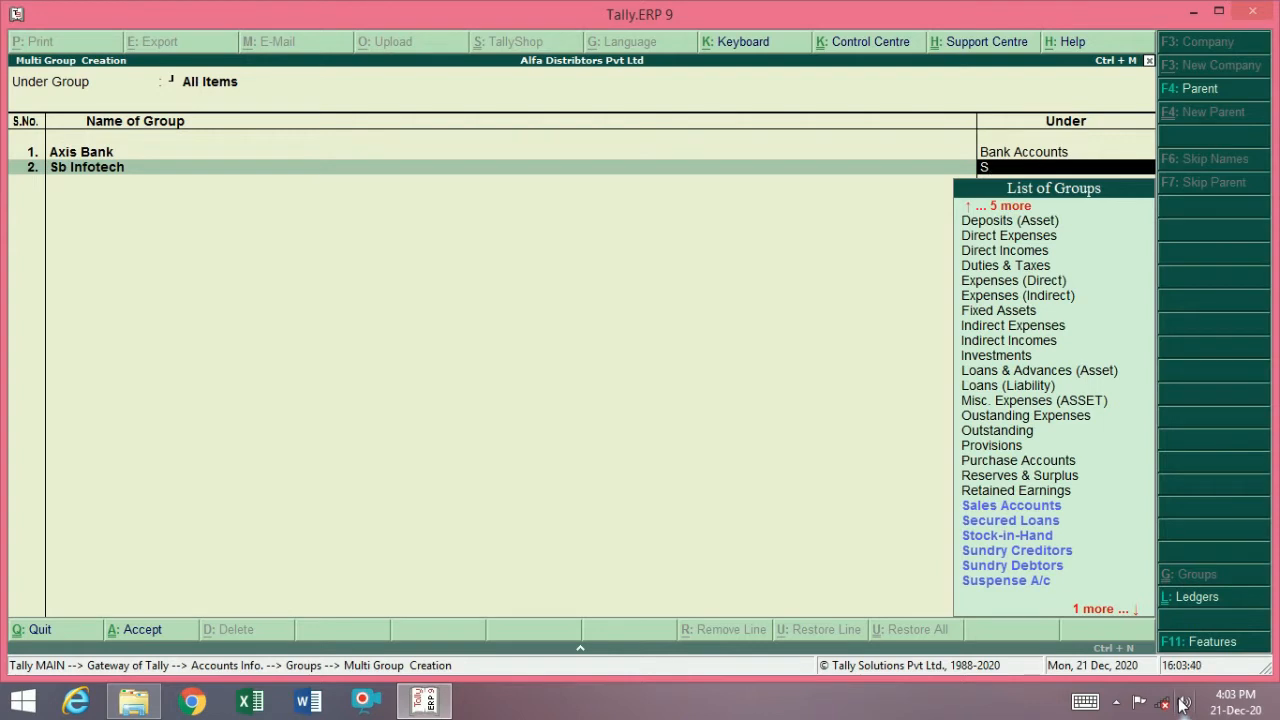
key("Down")
key("Down")
key("Down")
key("Down")
key("Down")
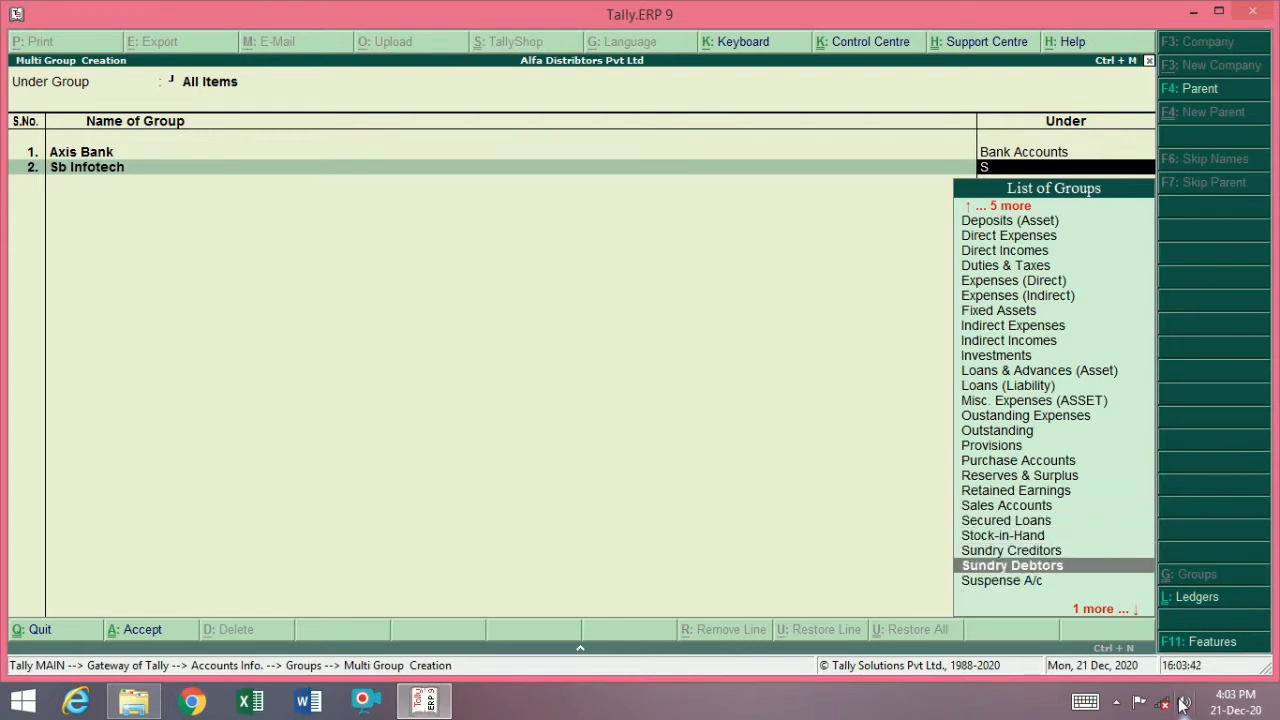
key("Return")
key("Return")
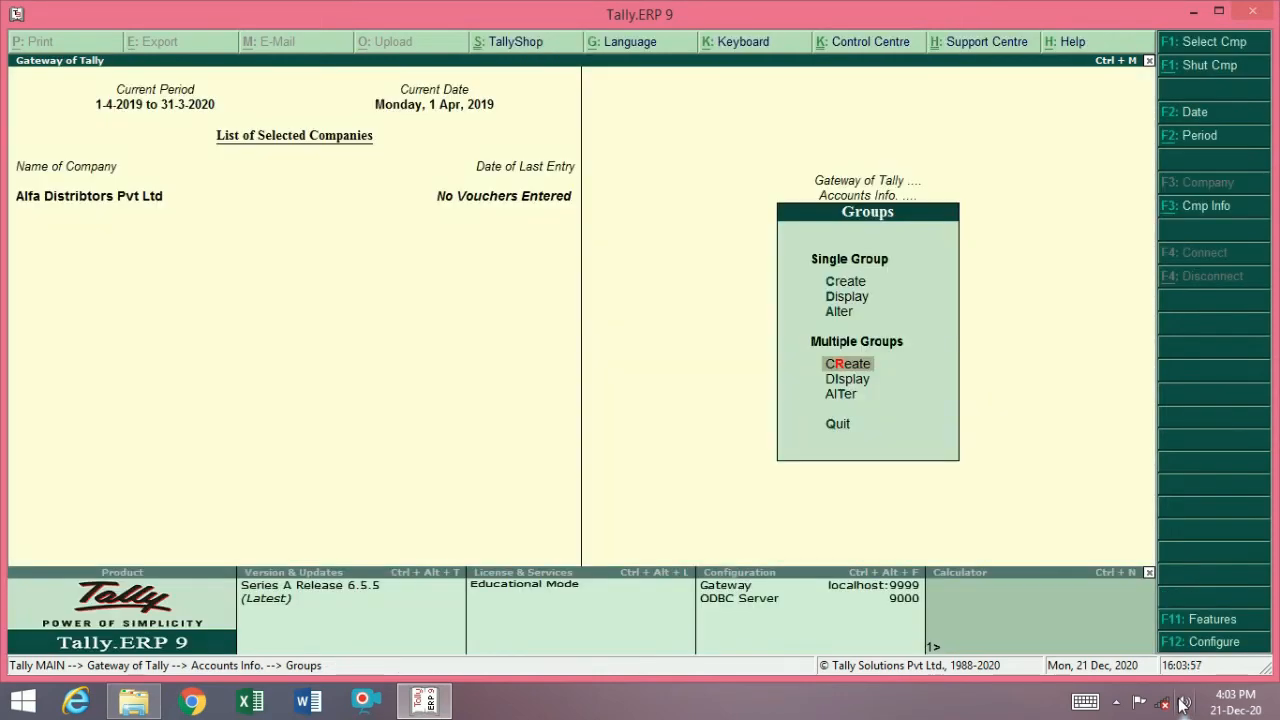
Step: Open the Ledgers options under Accounts Info and view the list of ledgers available for single-ledger display
key("Escape")
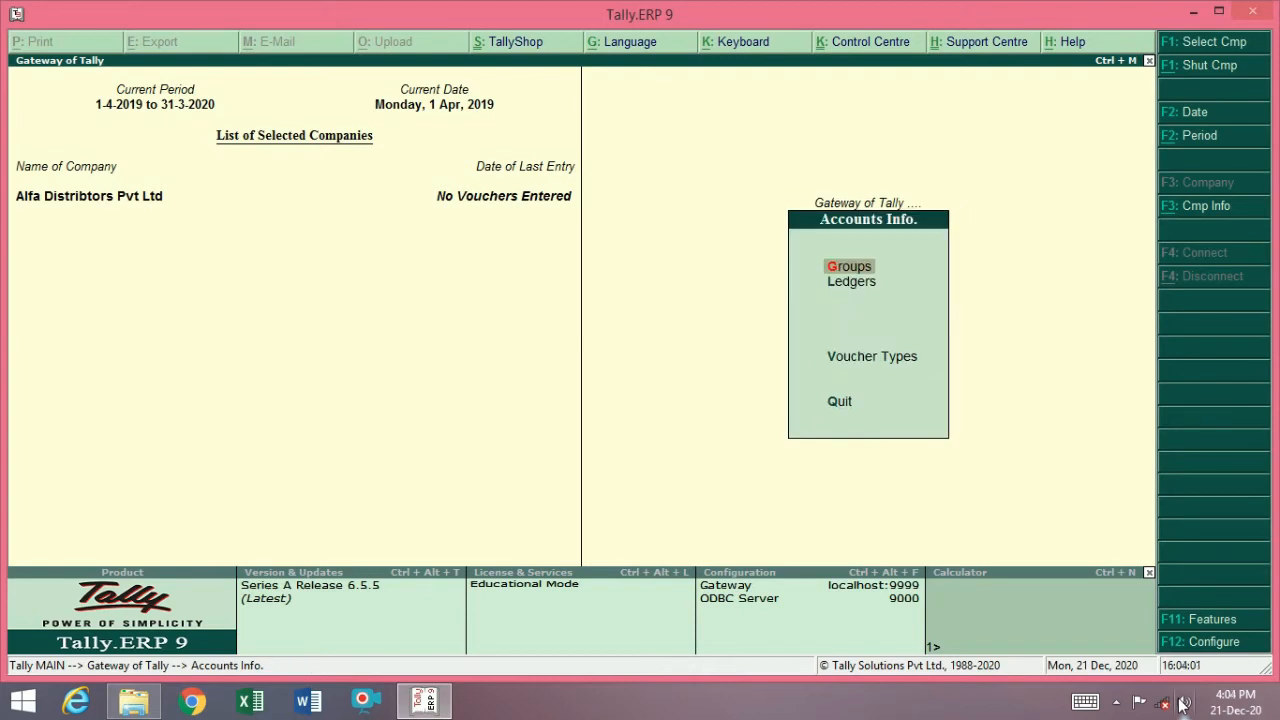
key("Down")
key("Down")
key("Up")
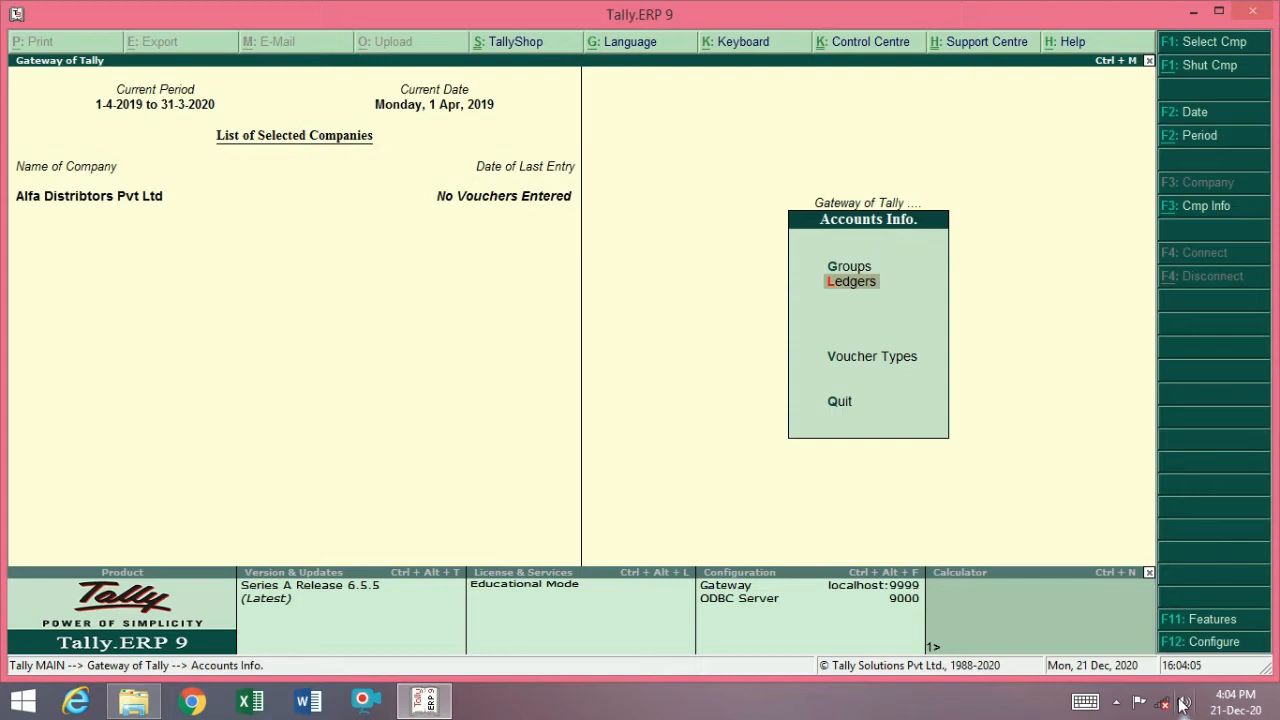
key("Return")
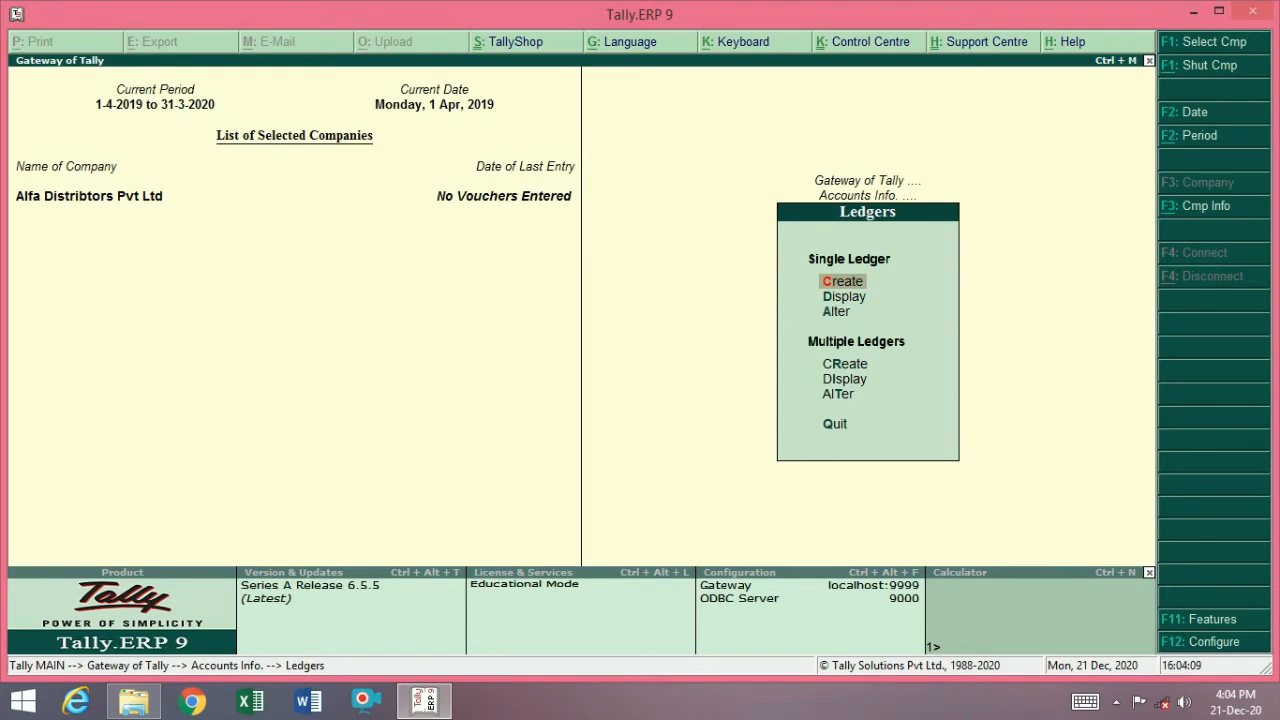
key("Down")
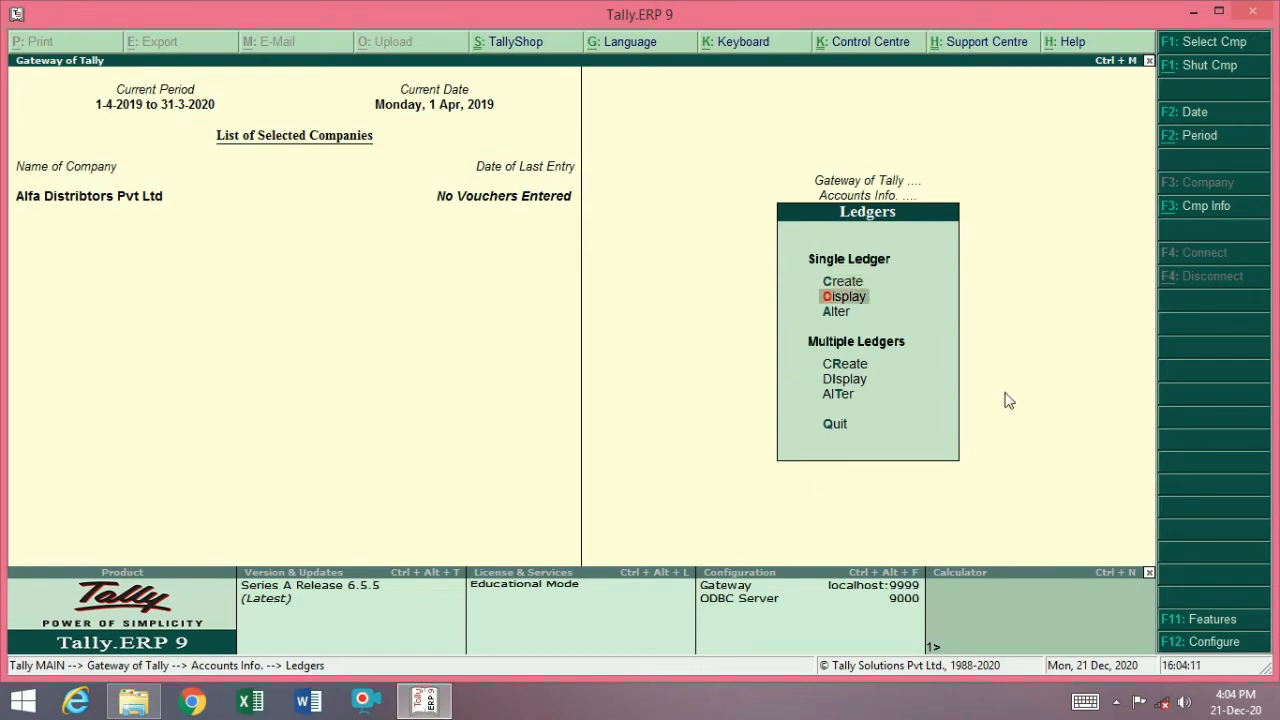
key("Down")
key("Up")
key("Return")
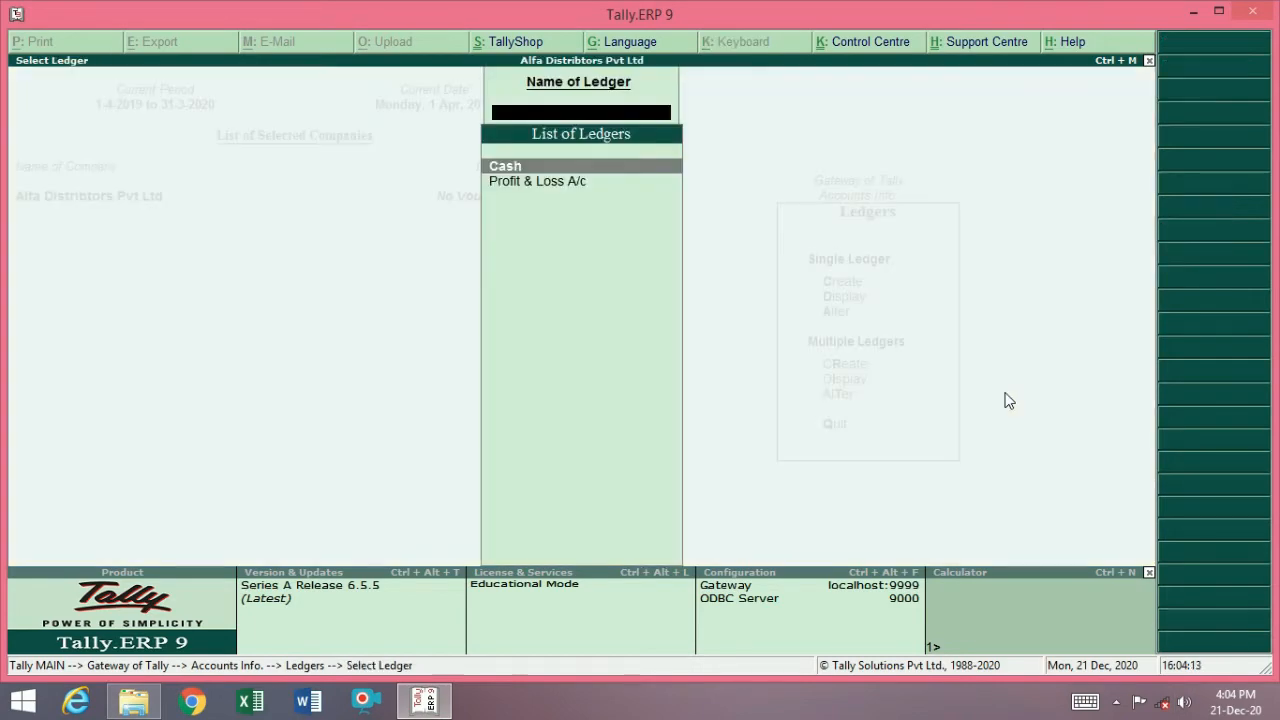
key("Escape")
key("Escape")
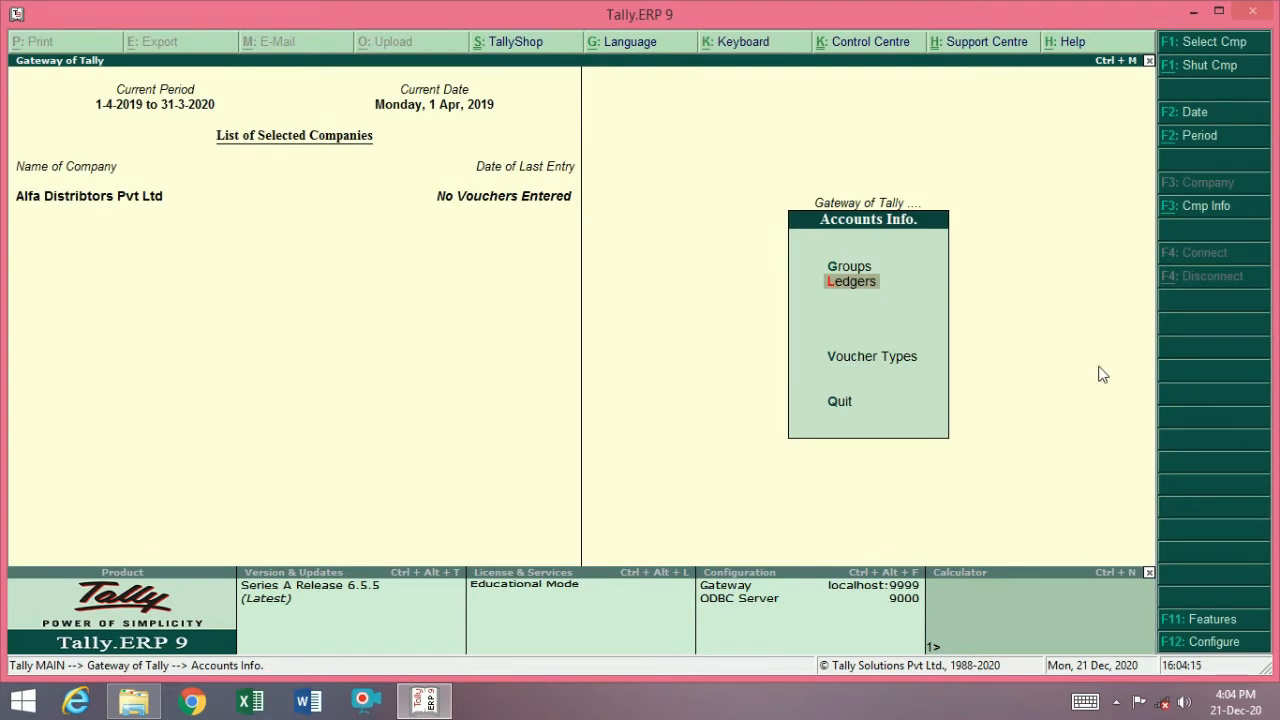
Step: Look at the blank single-ledger creation form and the single-ledger alteration option
key("Return")
key("Return")
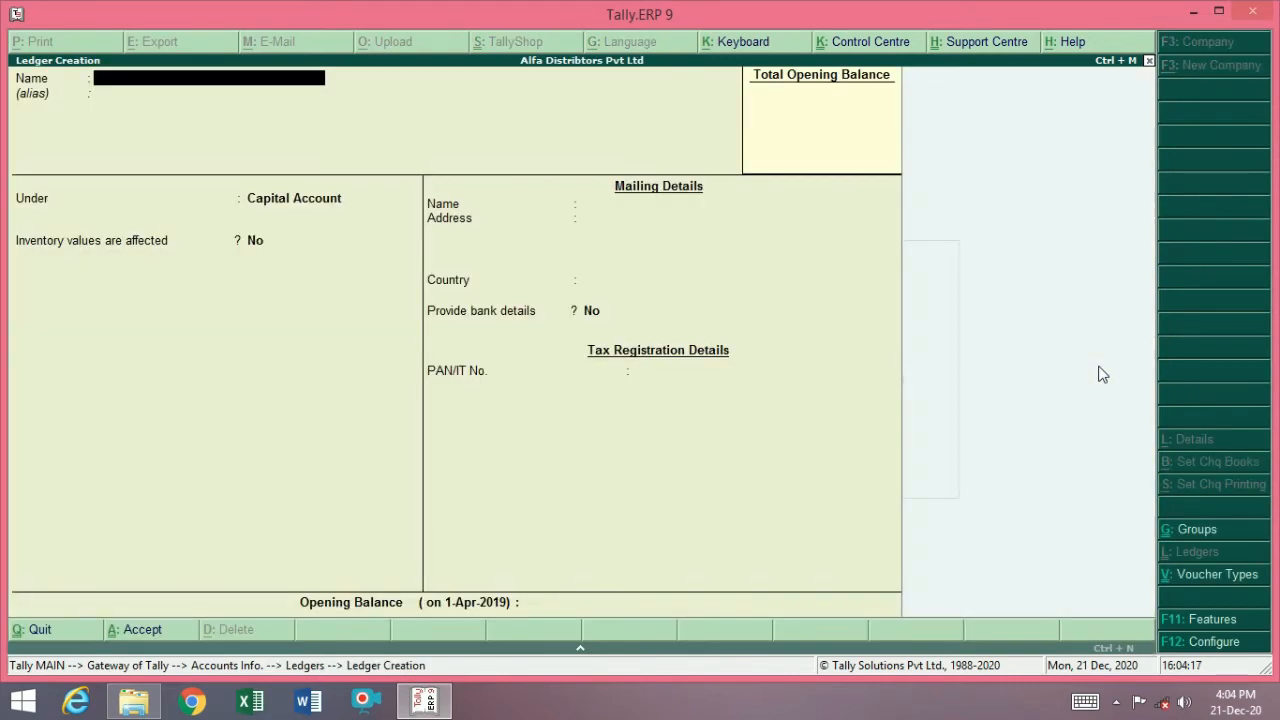
key("Escape")
key("y")
key("Down")
key("Down")
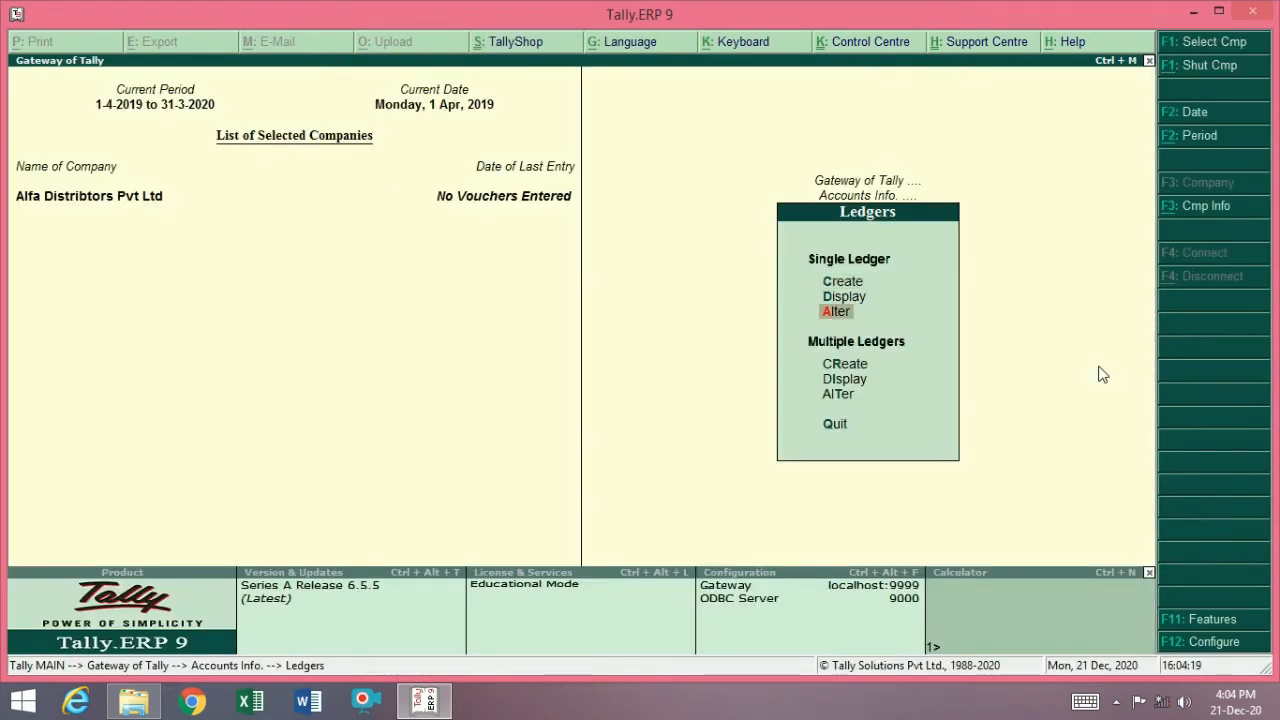
key("Up")
key("Down")
key("Return")
key("Escape")
key("Escape")
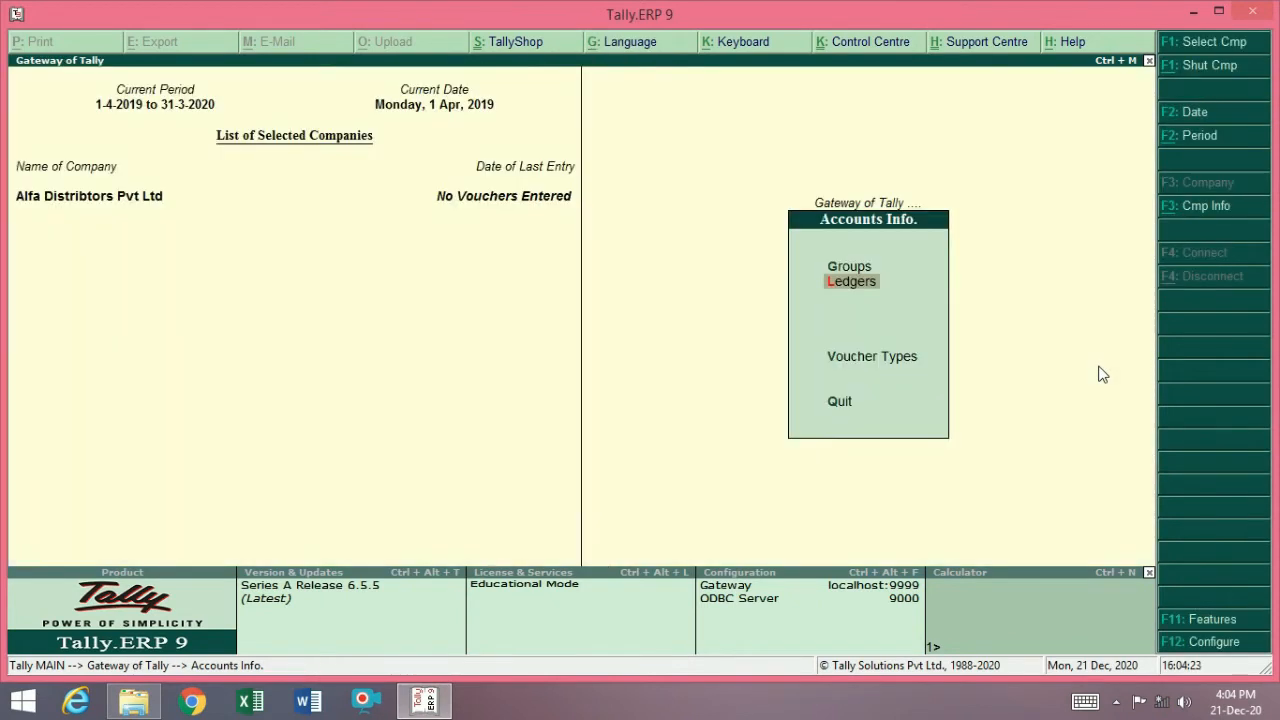
Step: Start a new single ledger named Capital and place it under Capital Account
key("Return")
key("Down")
key("Down")
key("Down")
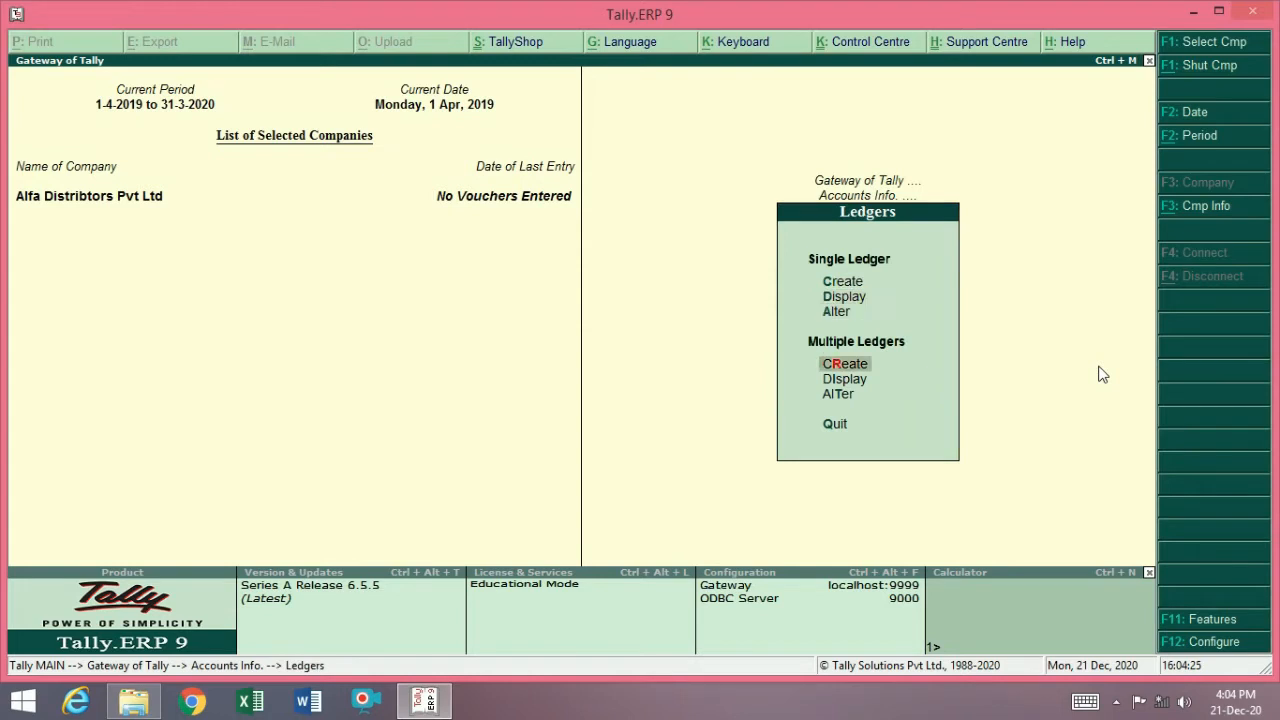
key("Up")
key("Up")
key("Up")
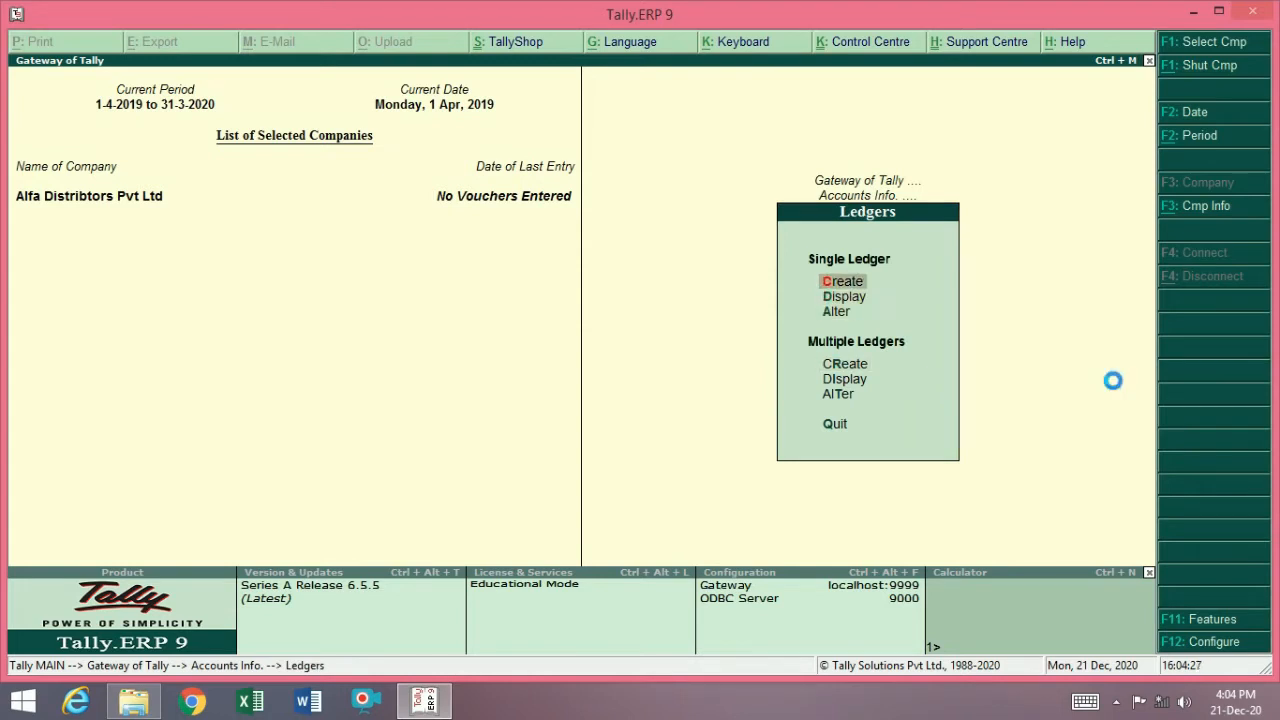
key("Return")
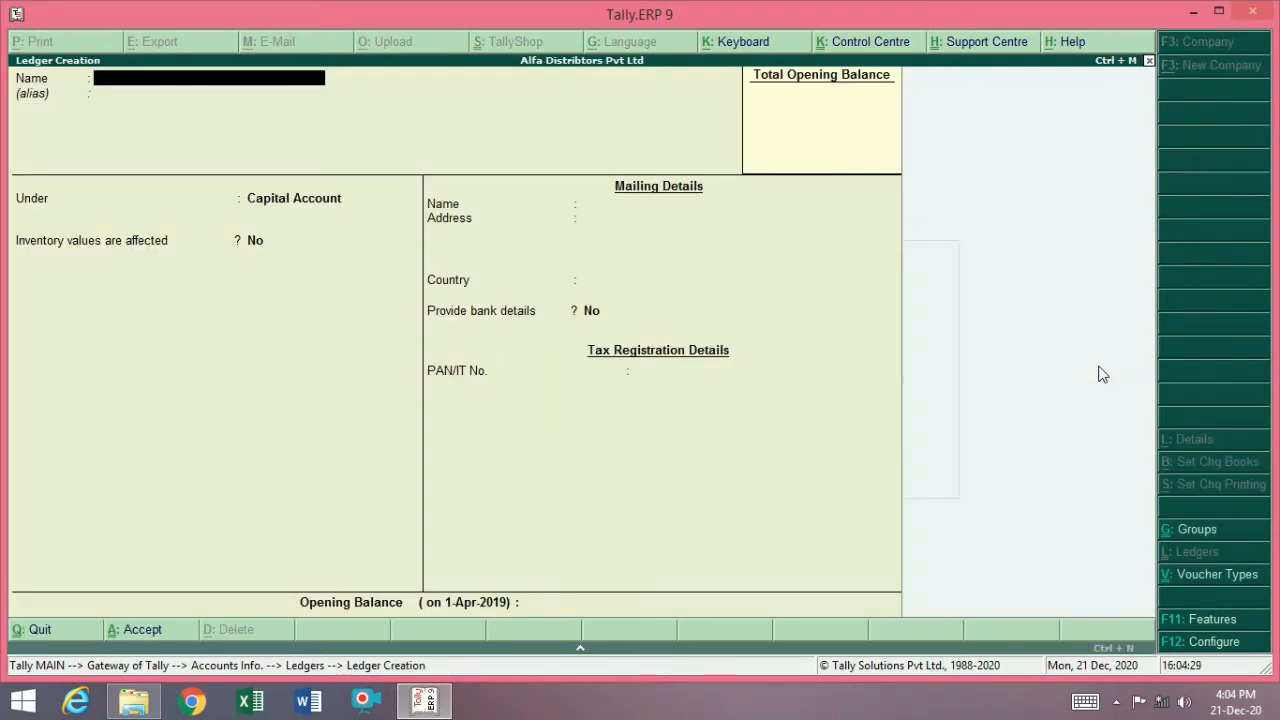
left_click(952, 440)
type("Capital")
key("Return")
key("Return")
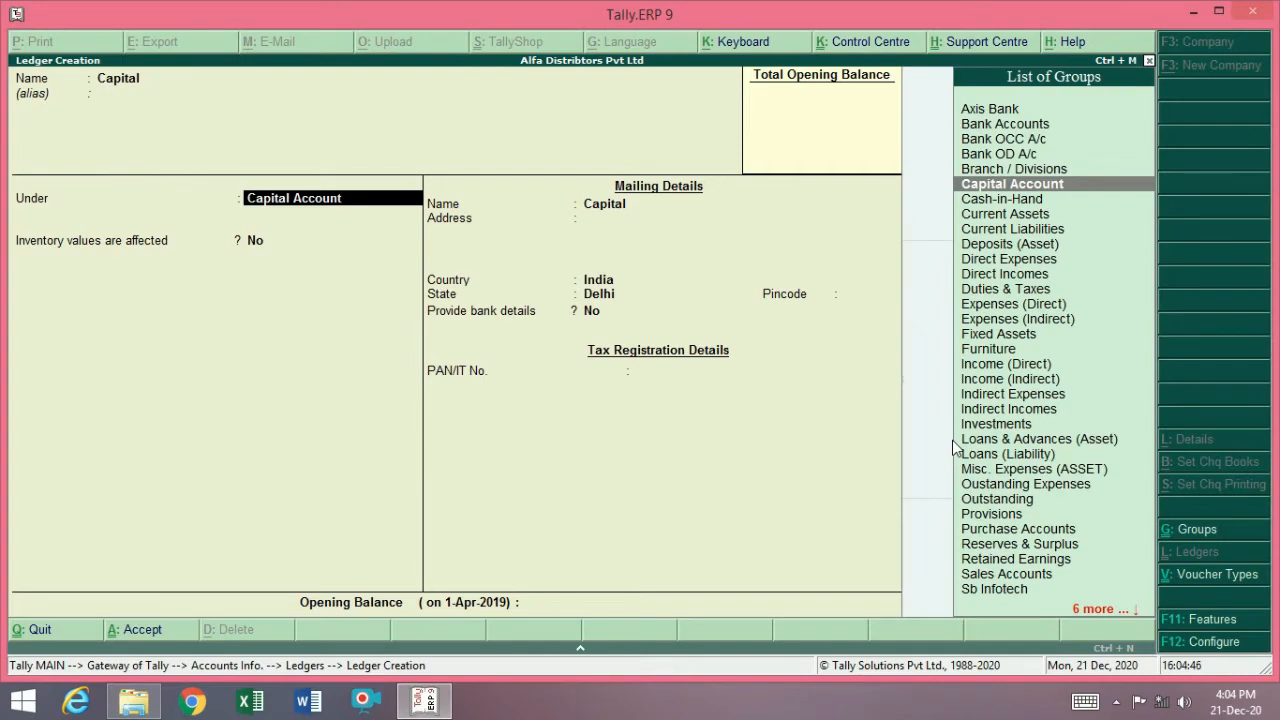
key("Return")
Step: Keep the Capital ledger's remaining details at their defaults, leave its opening balance blank, and save the ledger
key("Return")
key("Return")
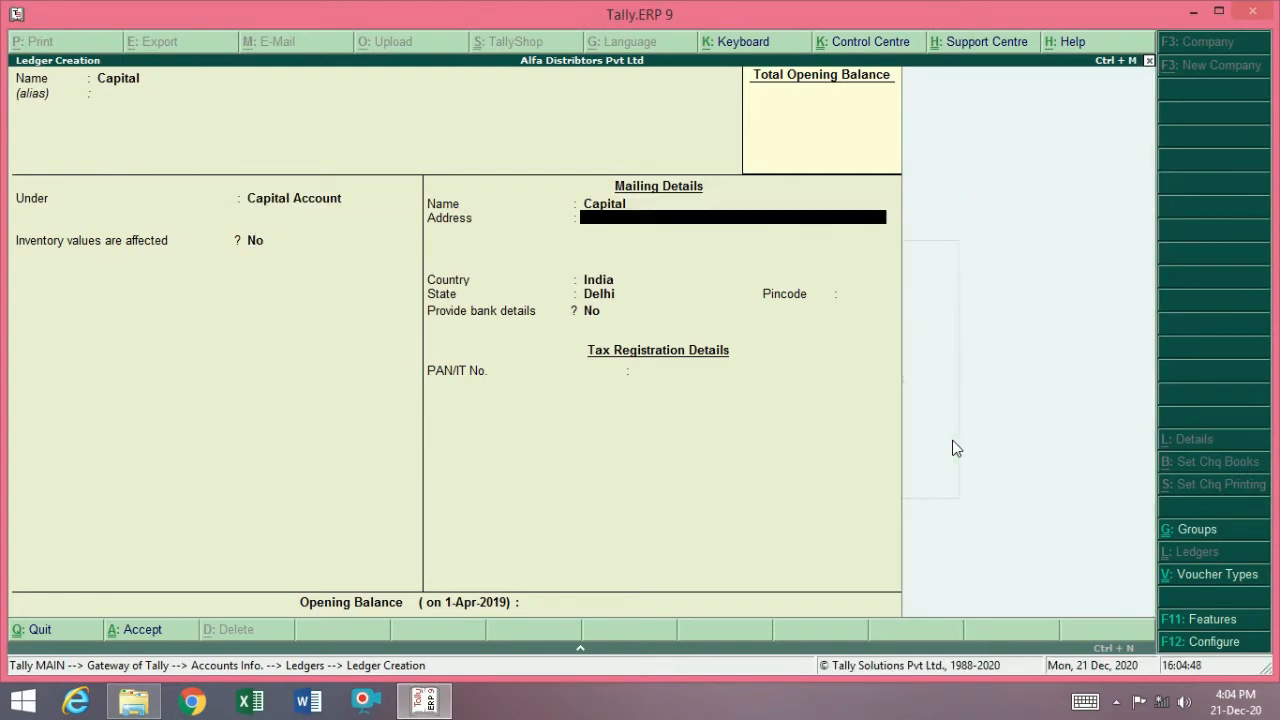
key("Return")
key("Return")
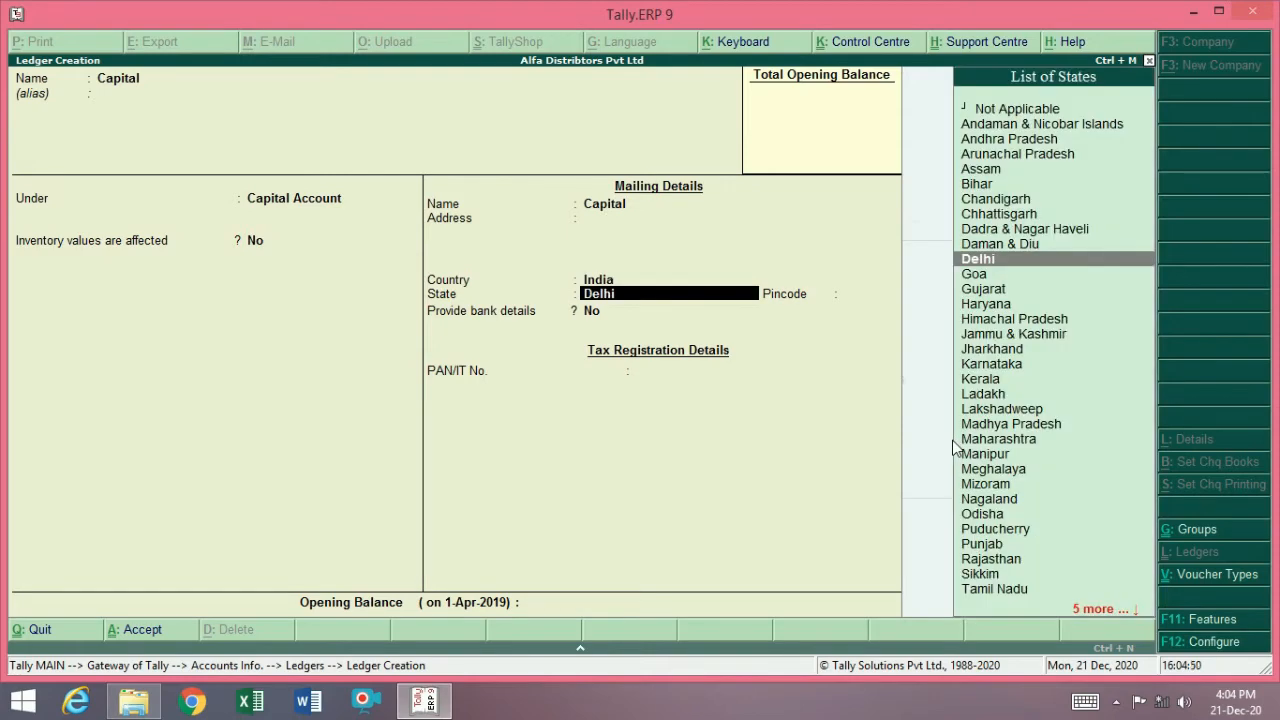
key("Return")
key("Return")
key("Return")
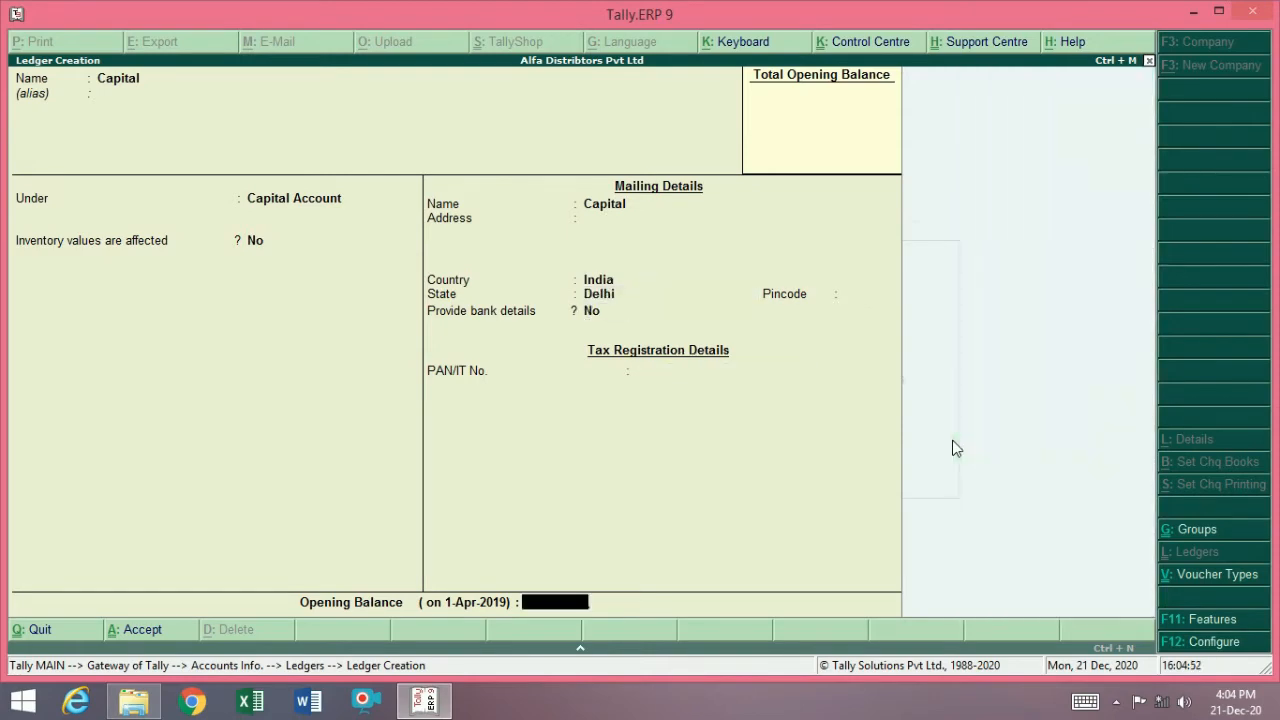
key("Return")
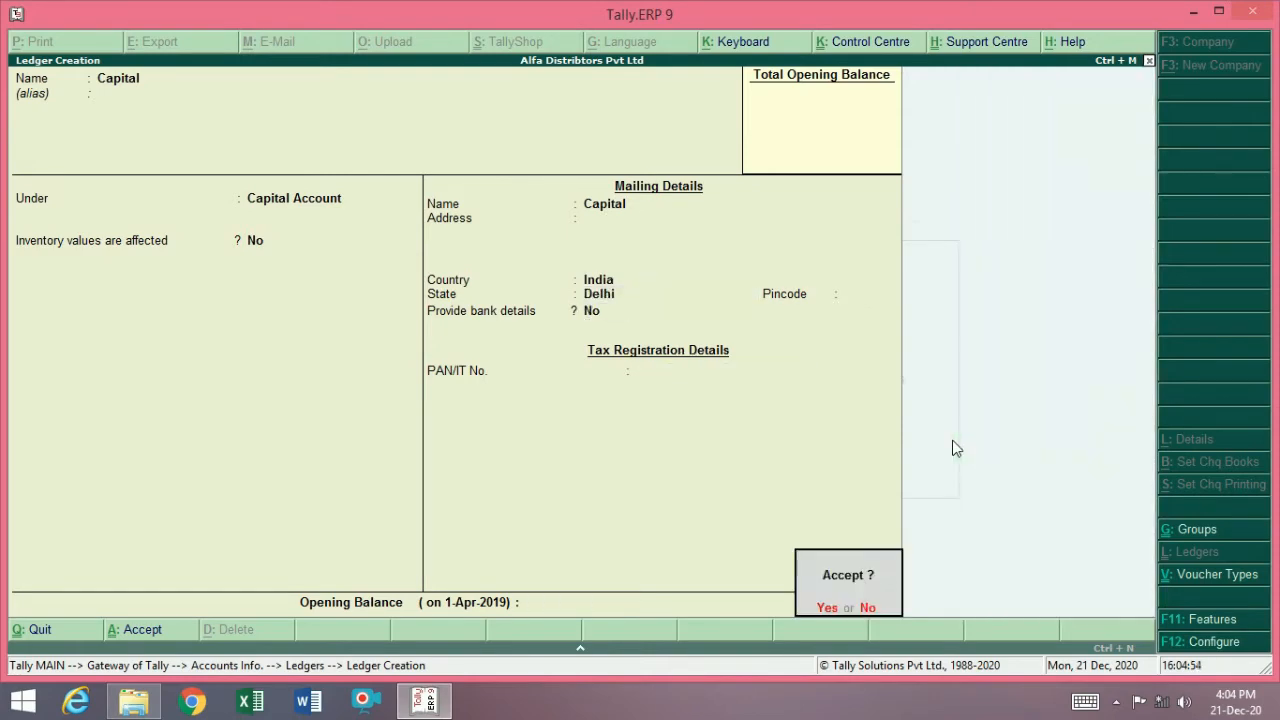
key("Escape")
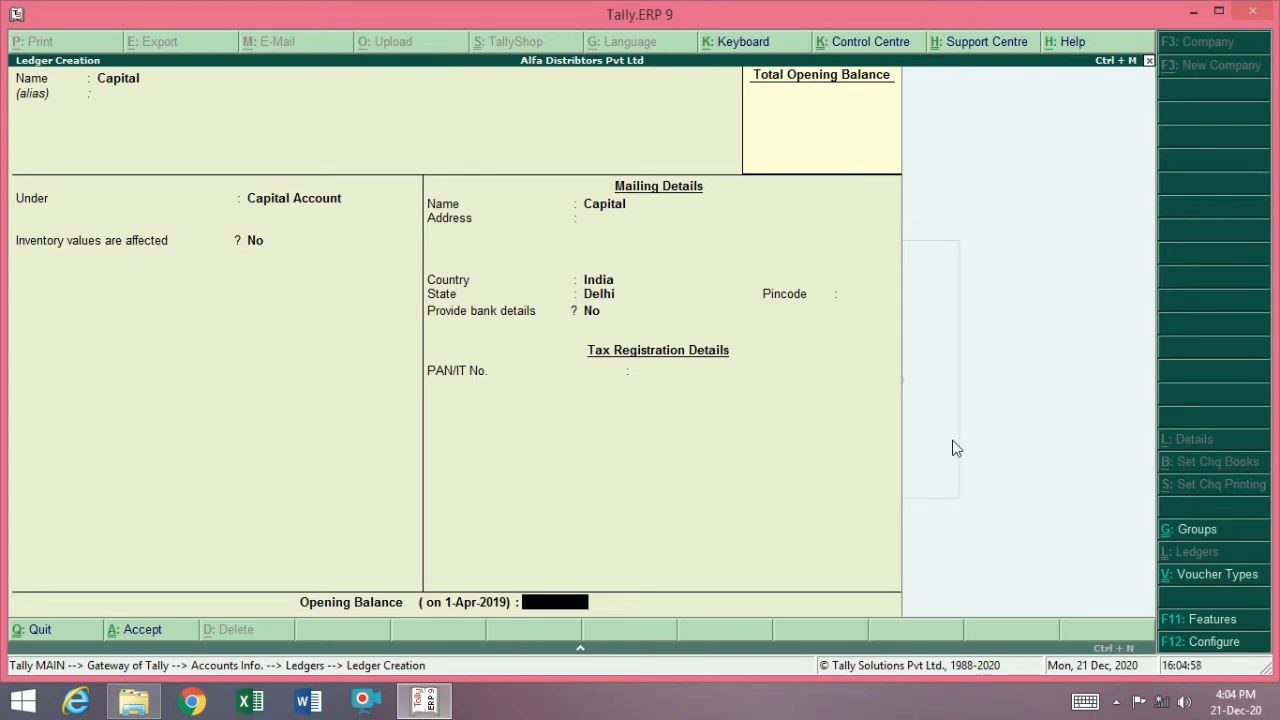
key("Return")
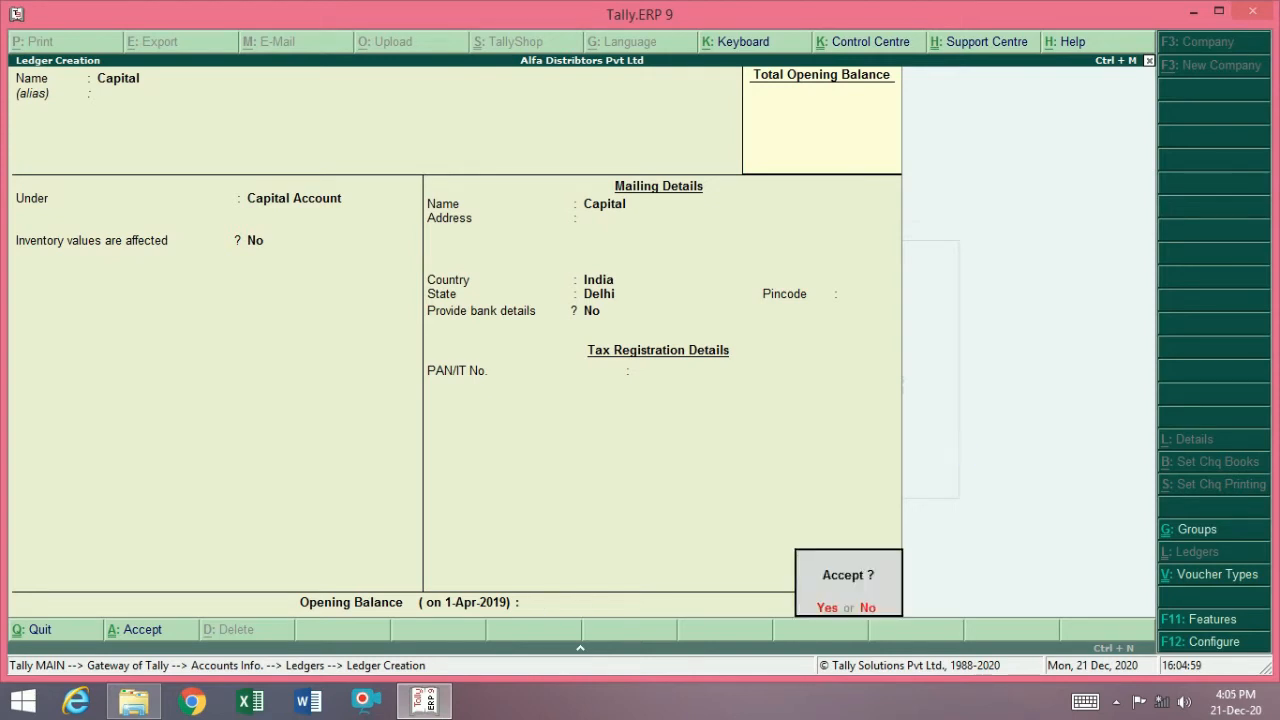
key("y")
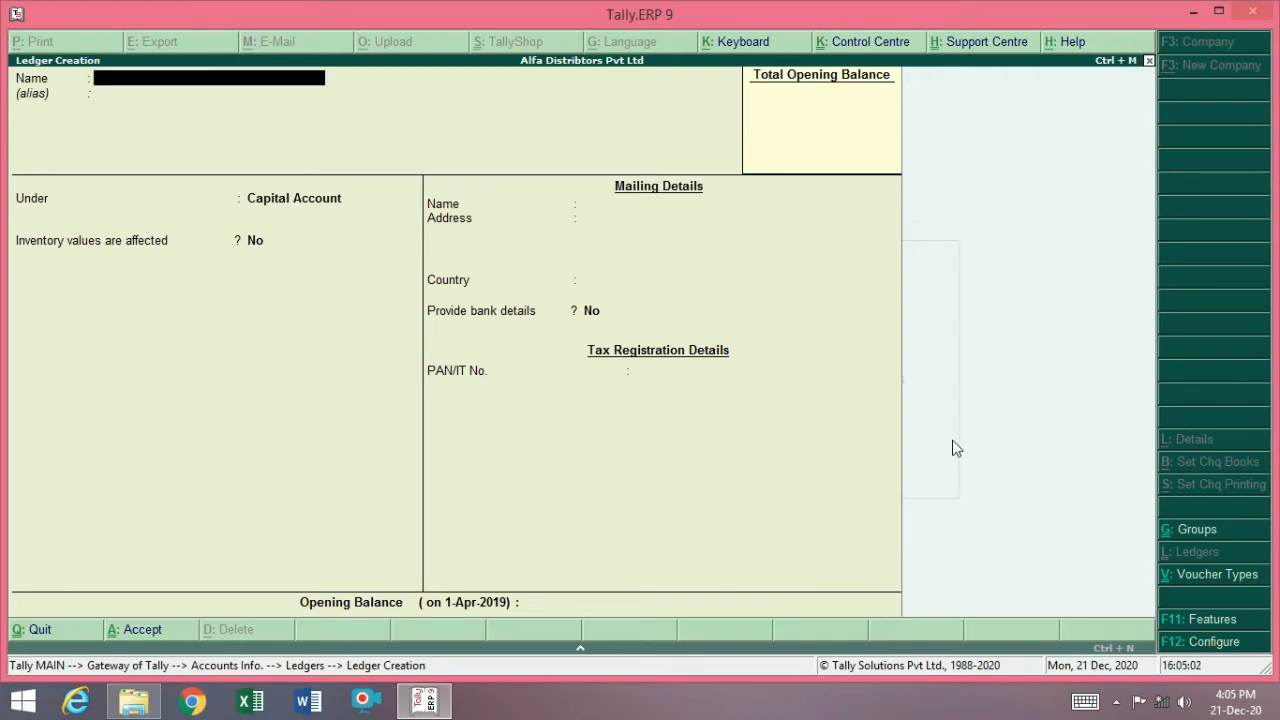
Step: Leave single-ledger creation and open Multi Ledger Creation with All Items as the under group
key("Escape")
key("Escape")
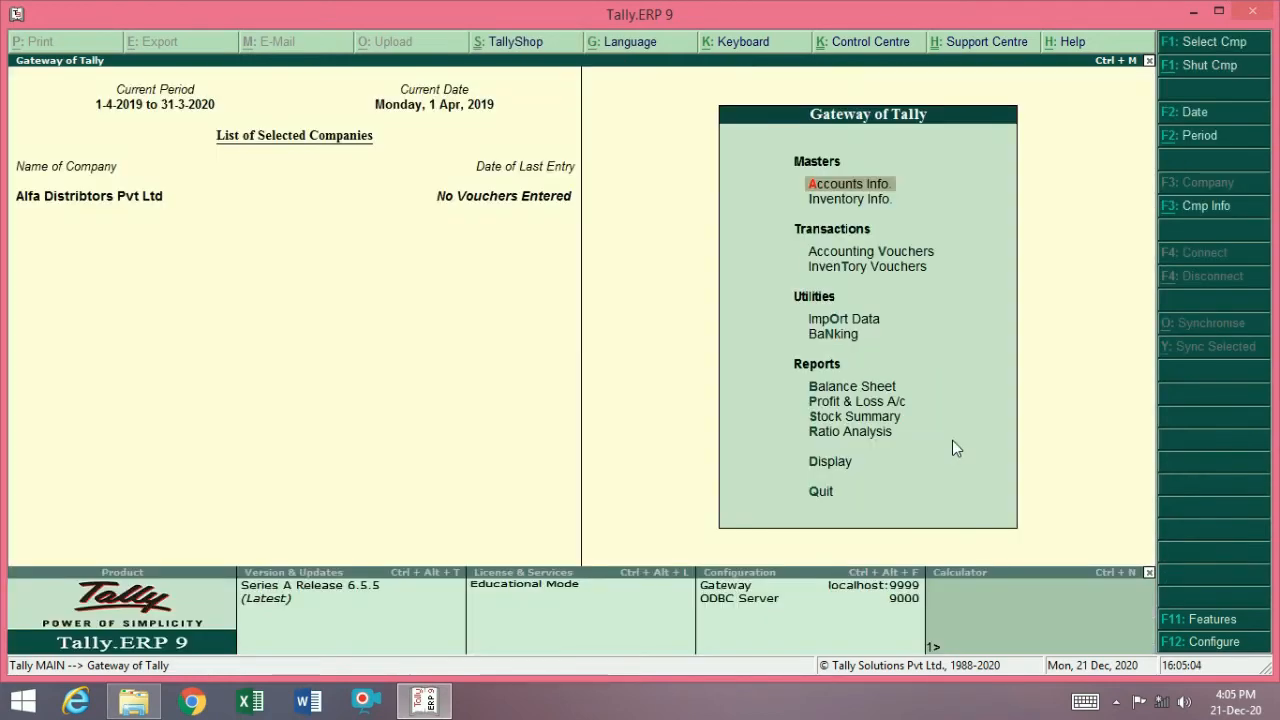
key("Return")
key("Down")
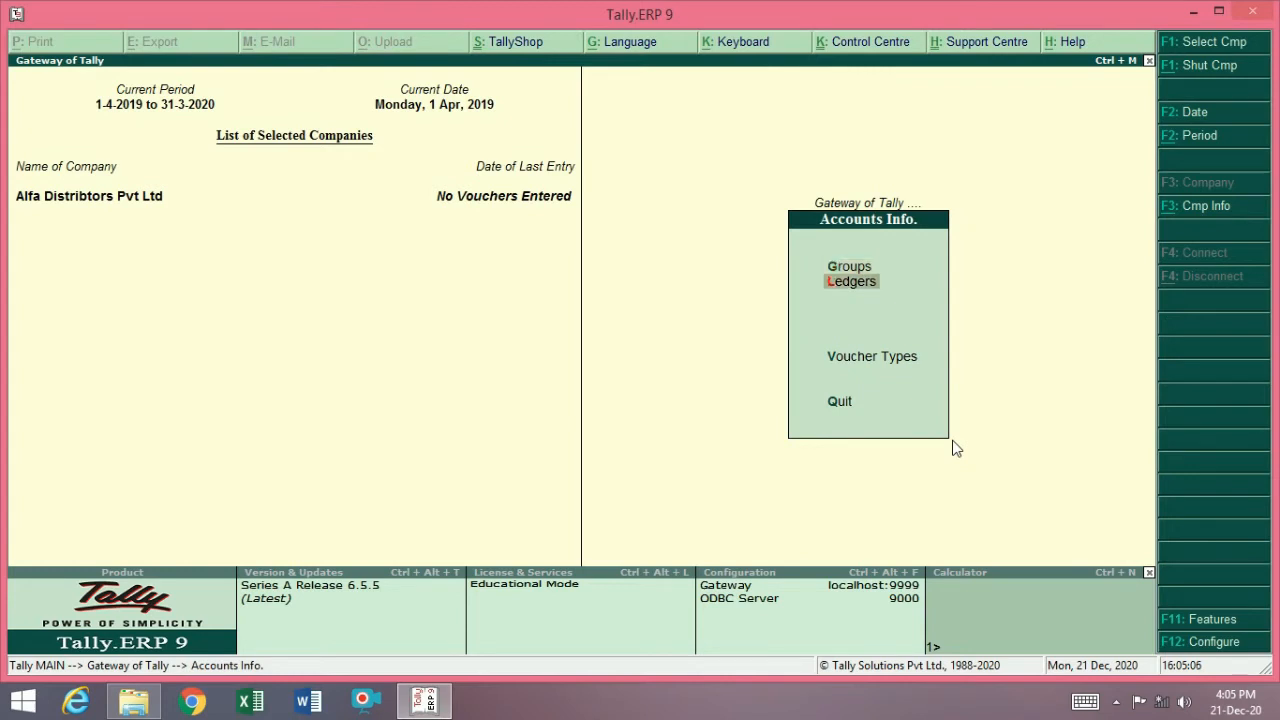
key("Return")
key("Down")
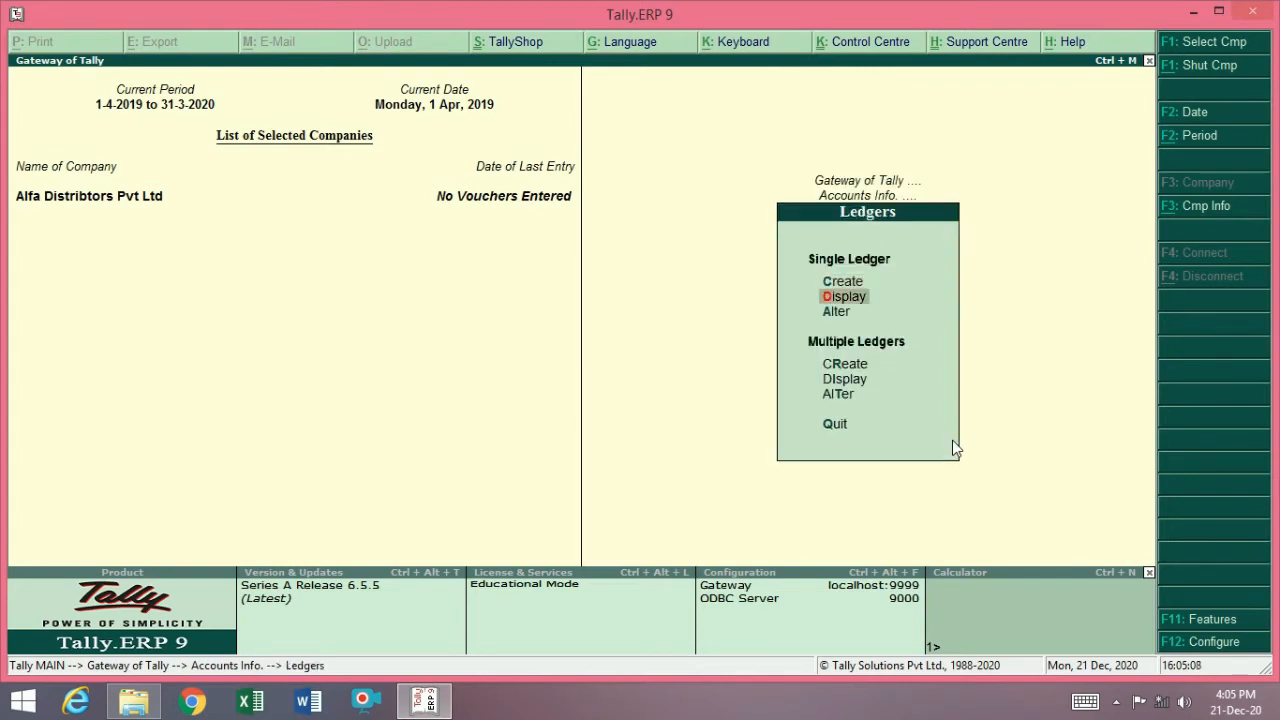
key("Up")
key("Down")
key("Down")
key("Down")
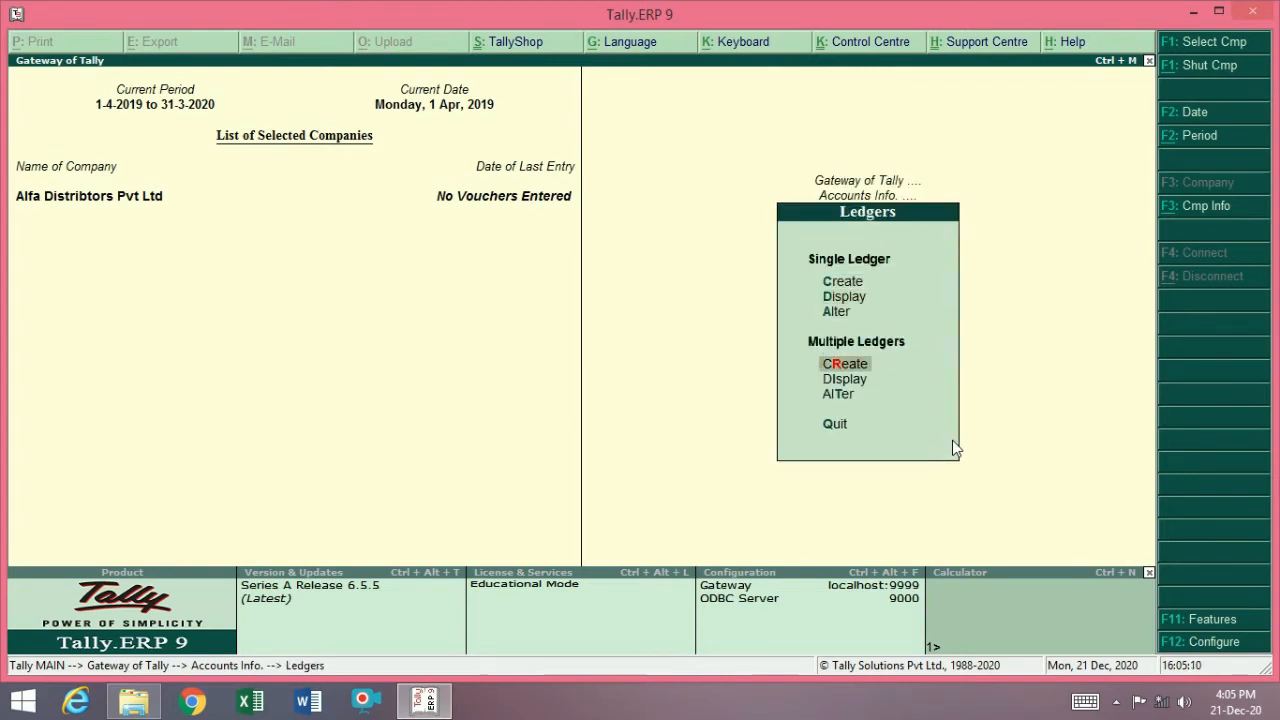
key("Down")
key("Up")
key("Down")
key("Up")
key("Return")
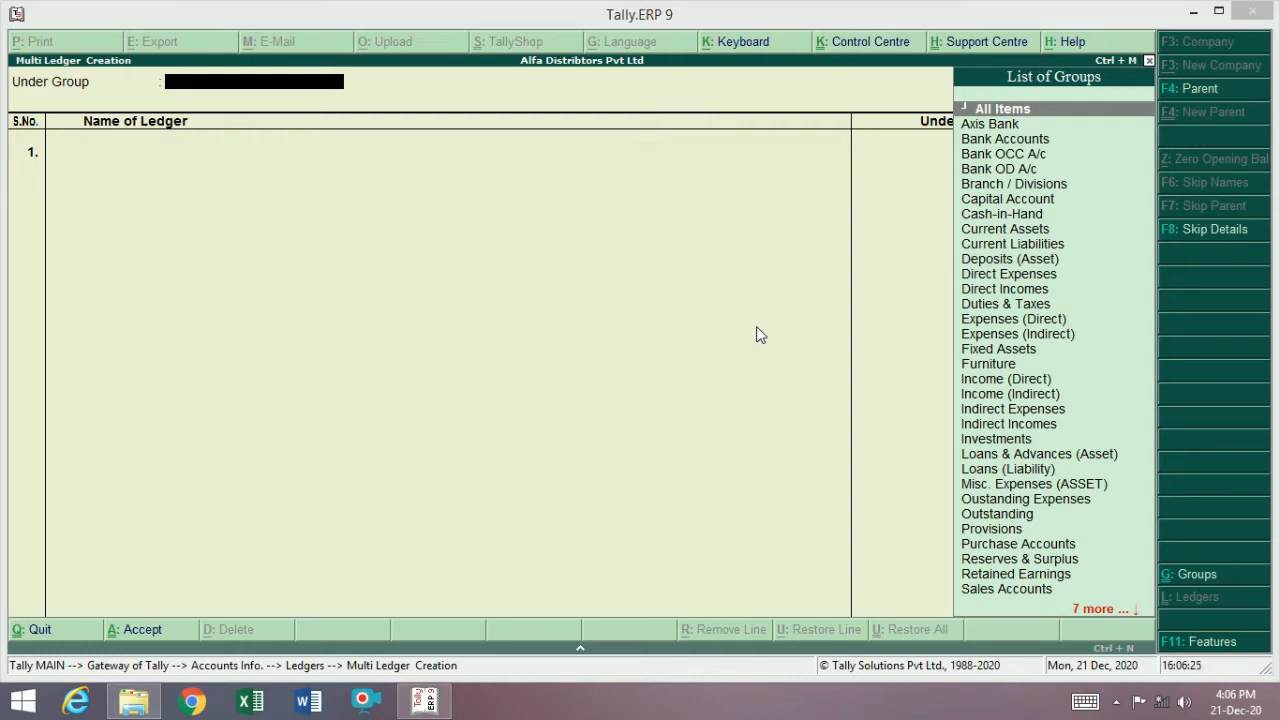
key("Return")
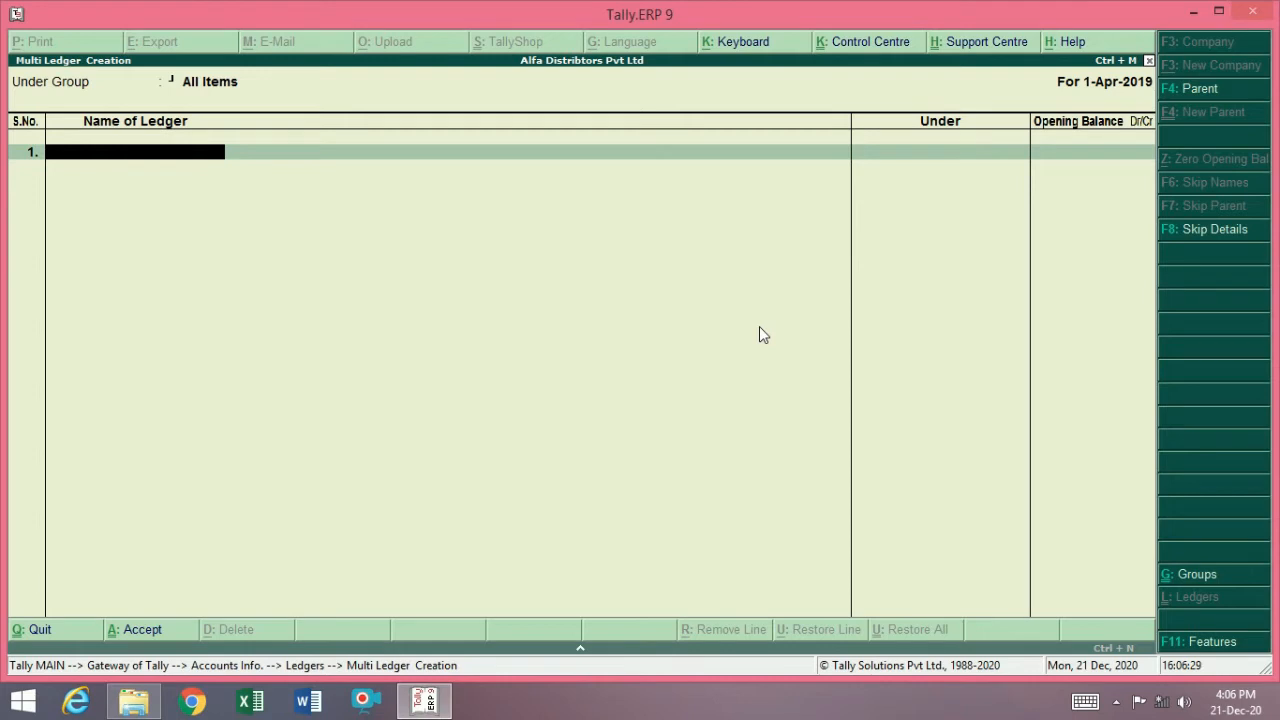
Step: Enter Axis Bank as the first ledger and place it under Bank Accounts
type("Axisba")
key("BackSpace")
key("BackSpace")
type("Bank")
key("Return")
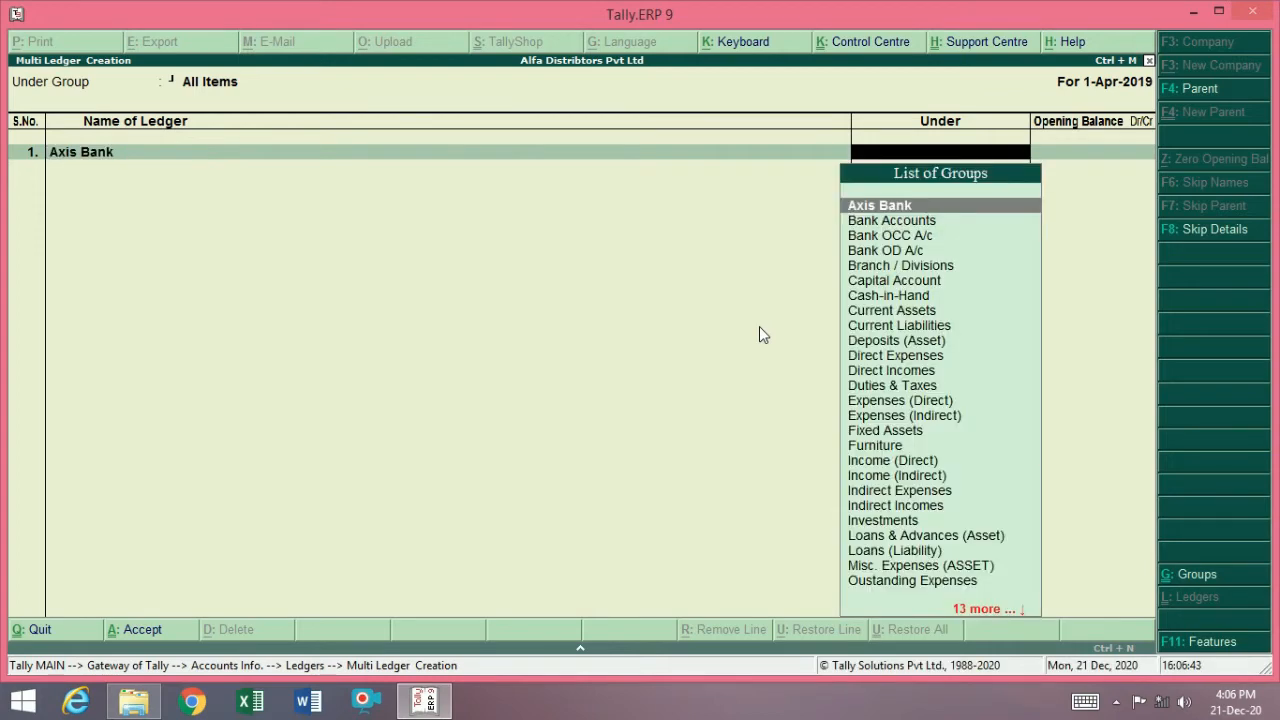
type("b")
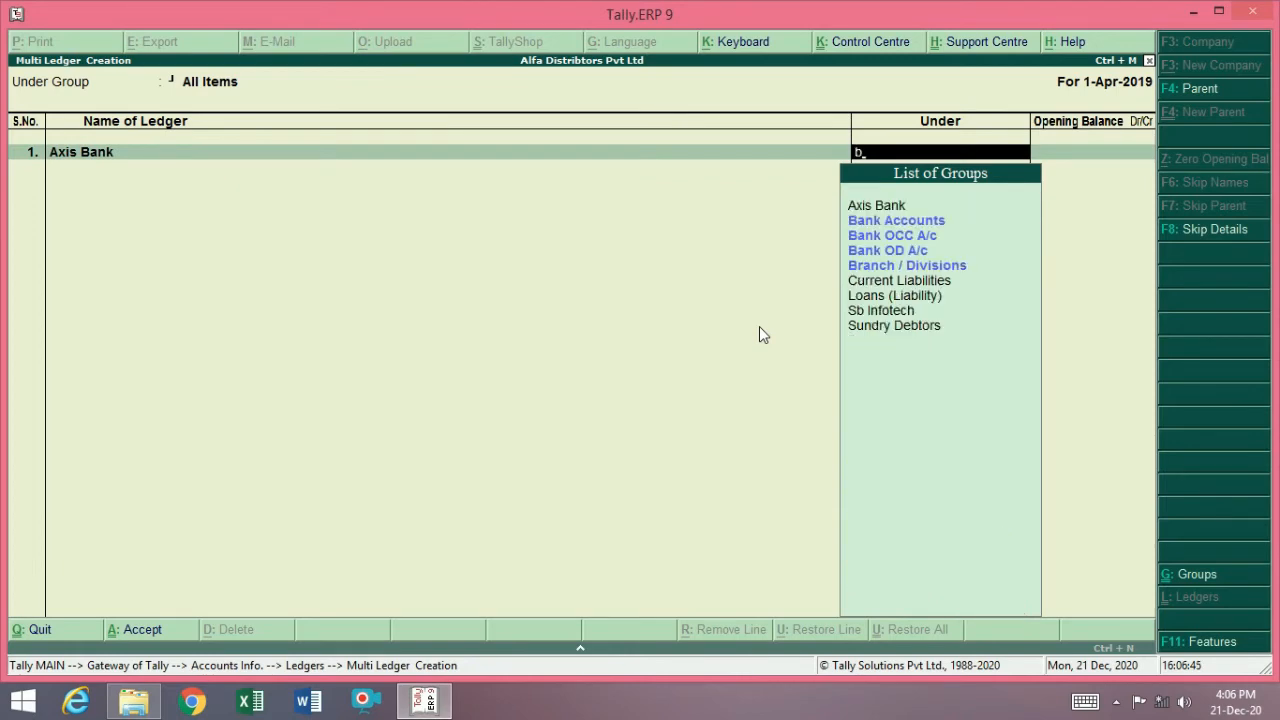
key("Down")
key("Down")
key("Up")
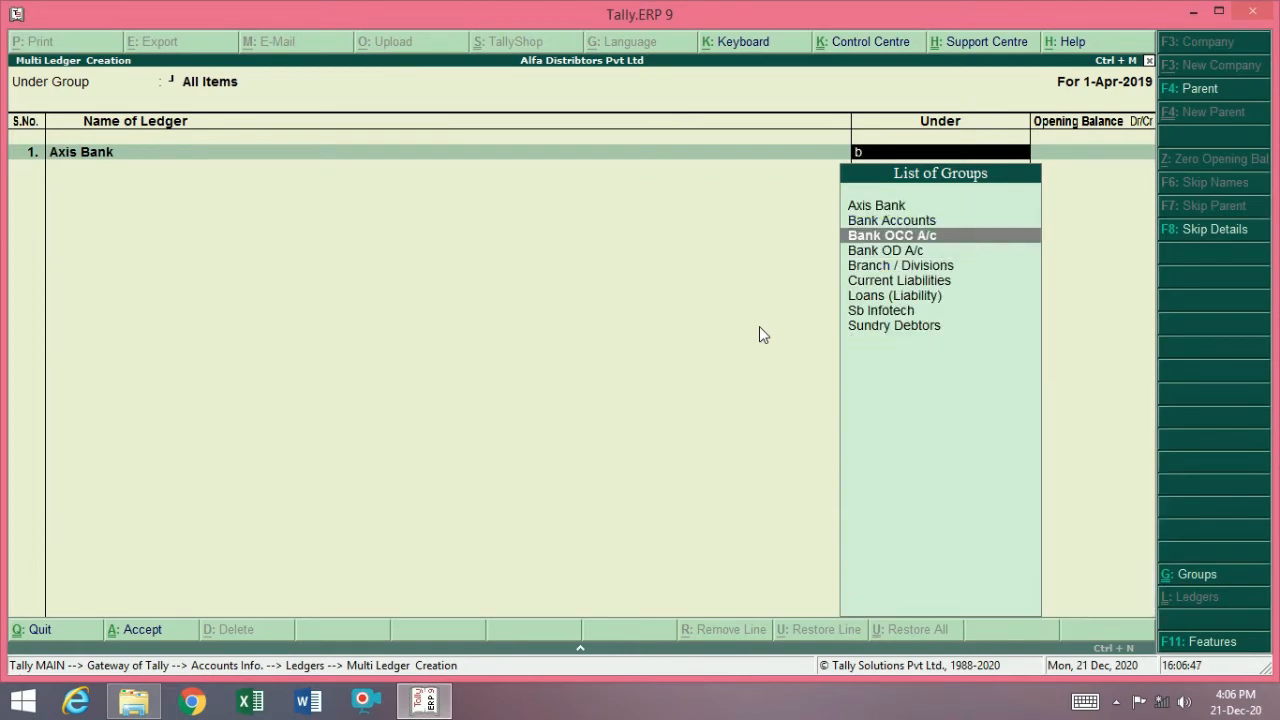
key("Up")
key("Return")
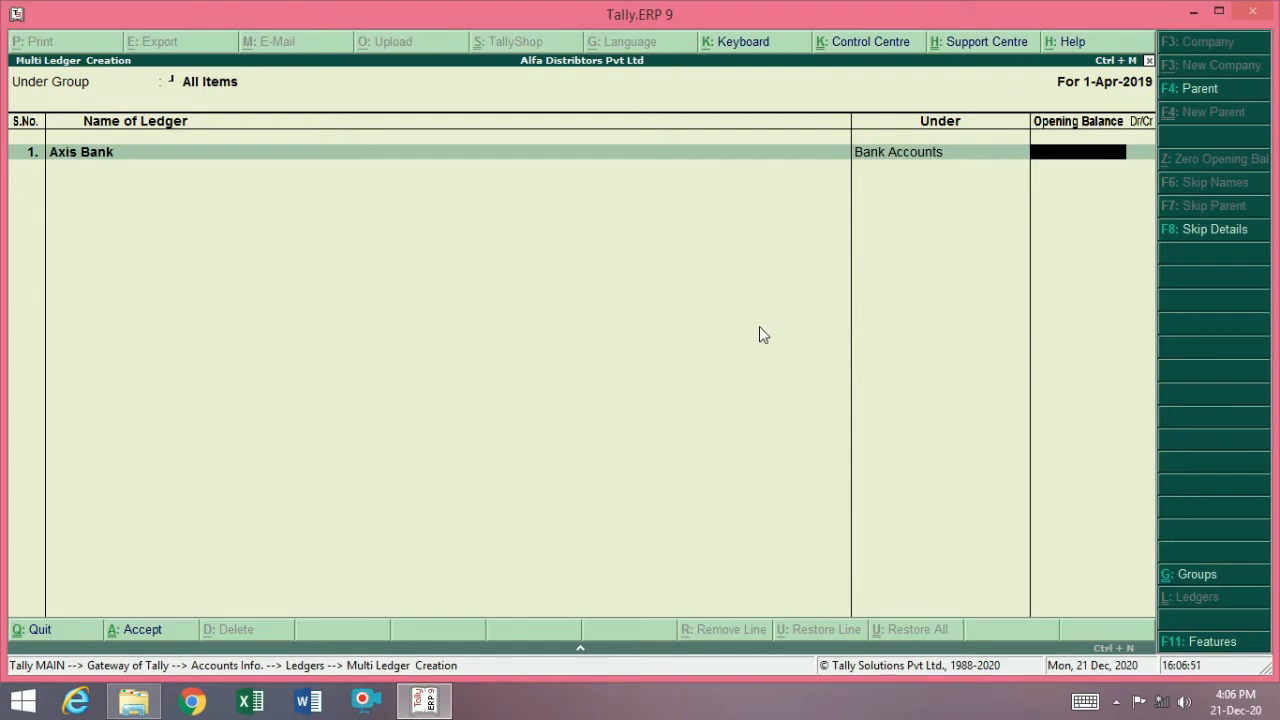
Step: Set the Axis Bank ledger's opening balance to 1,00,000.00 Dr
type("110")
key("BackSpace")
key("BackSpace")
type("00000")
key("Return")
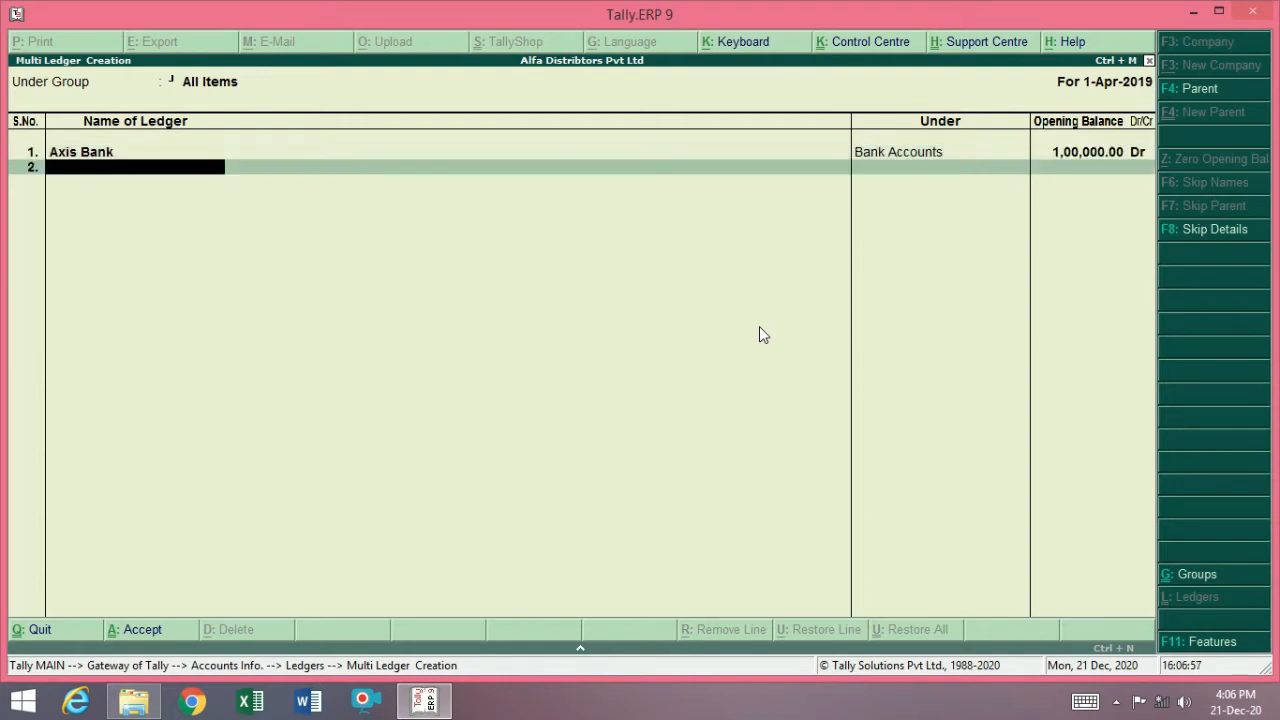
Step: Enter Furniture & Fixures as the second ledger and place it under Fixed Assets, leaving its opening balance blank
type("Furniture & Fixtures")
key("Return")
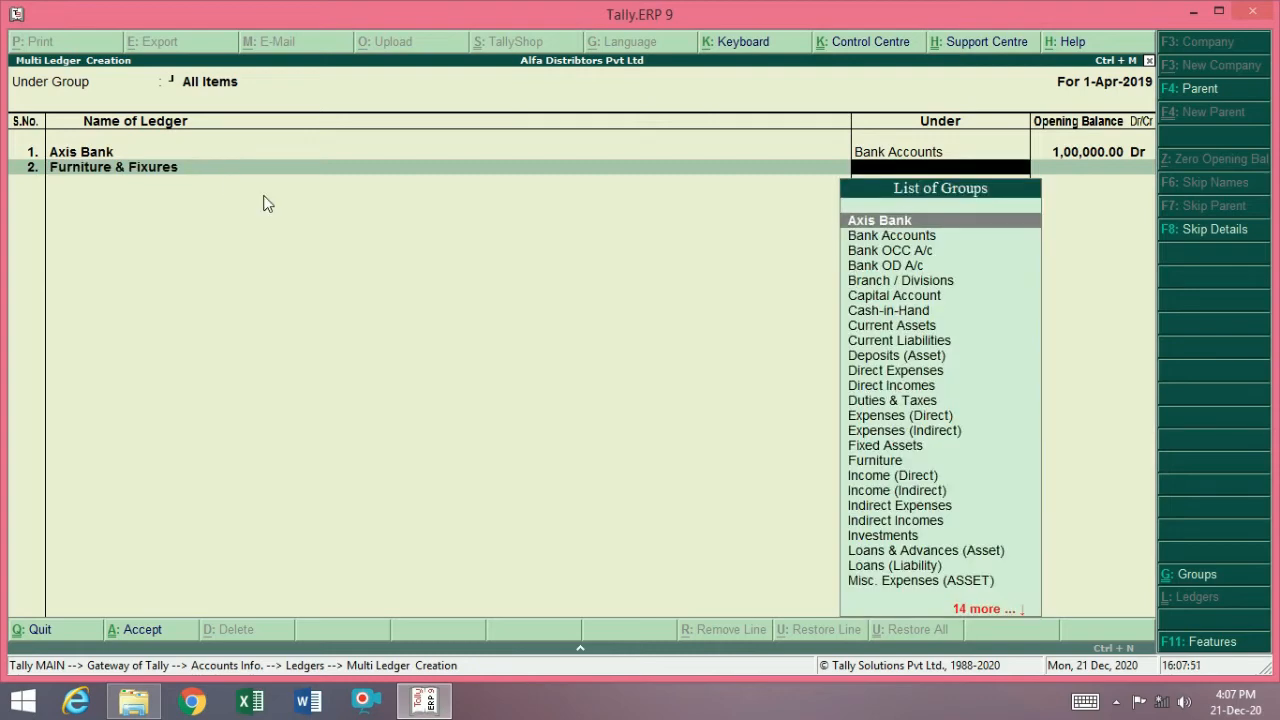
type("f")
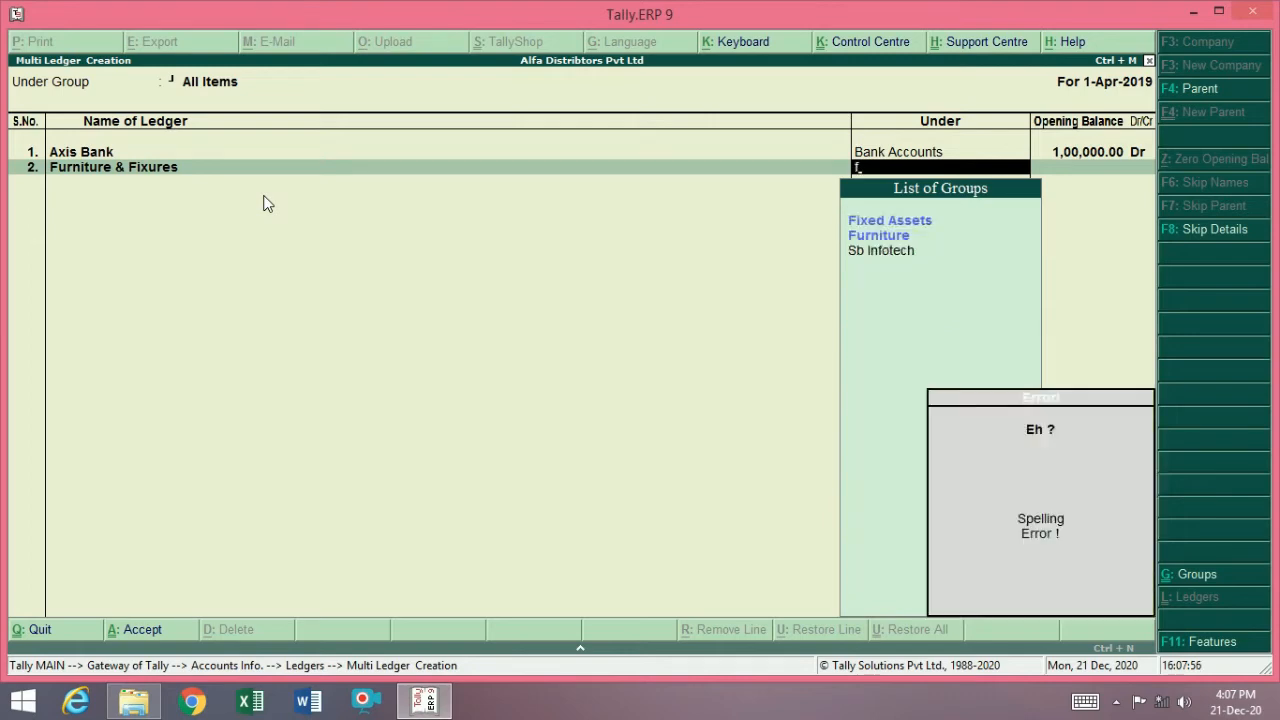
key("Down")
key("Up")
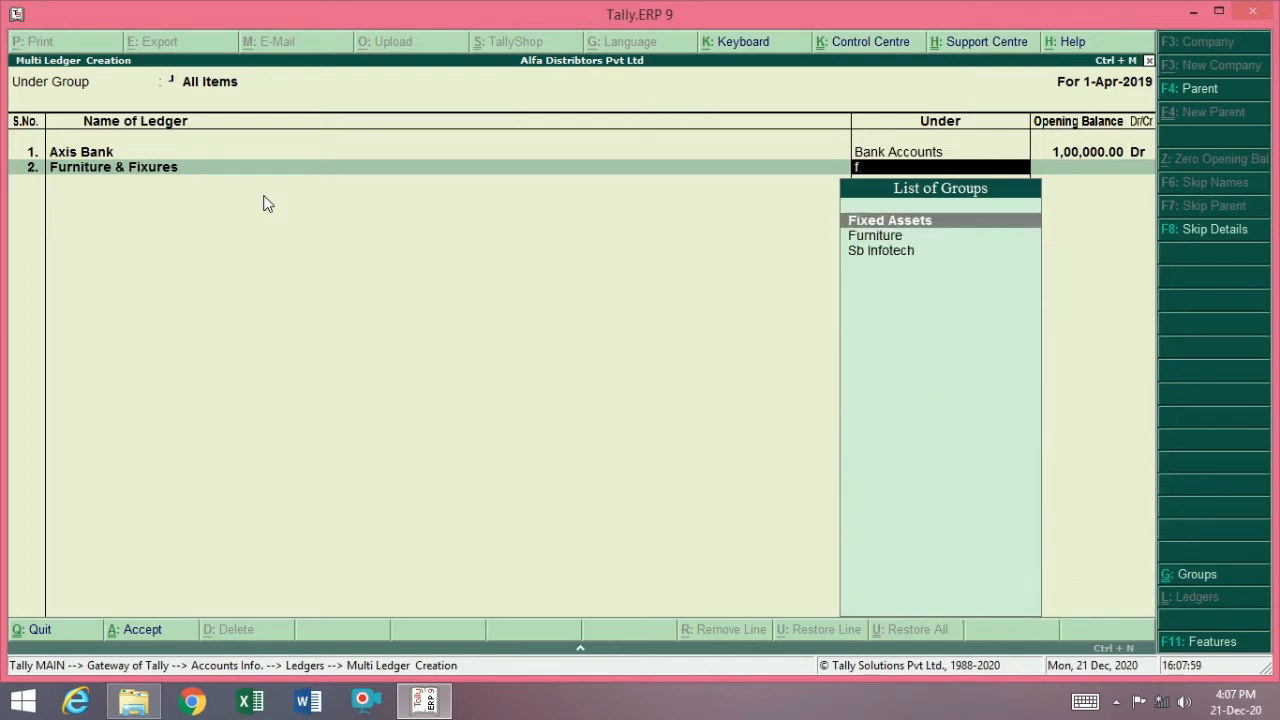
key("Return")
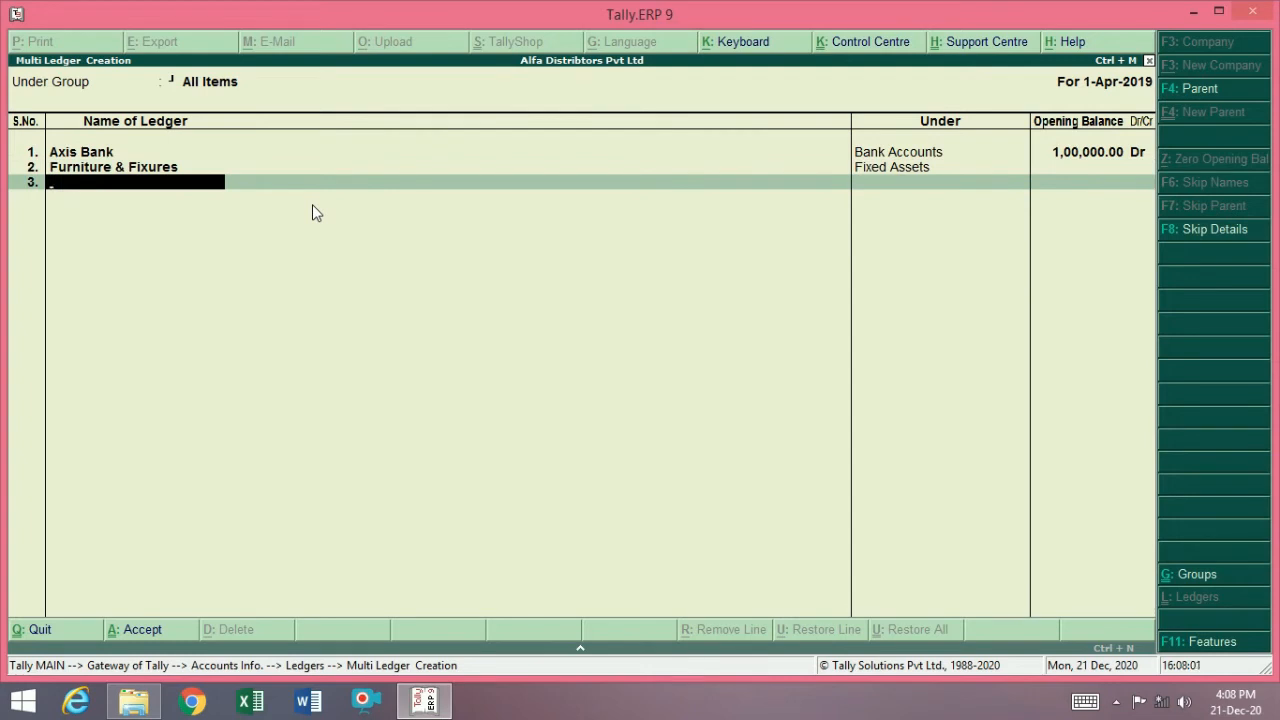
Step: Return to the Furniture & Fixures ledger and set its opening balance to 50,000.00 Dr
key("BackSpace")
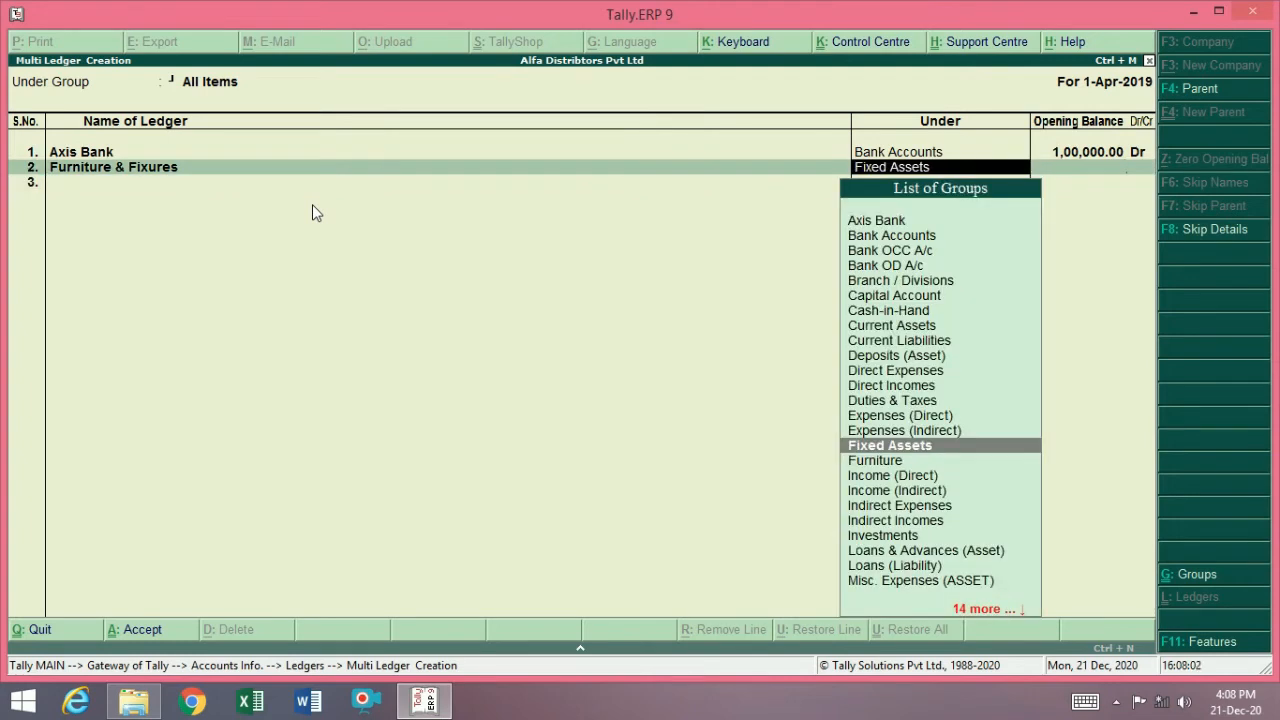
key("Return")
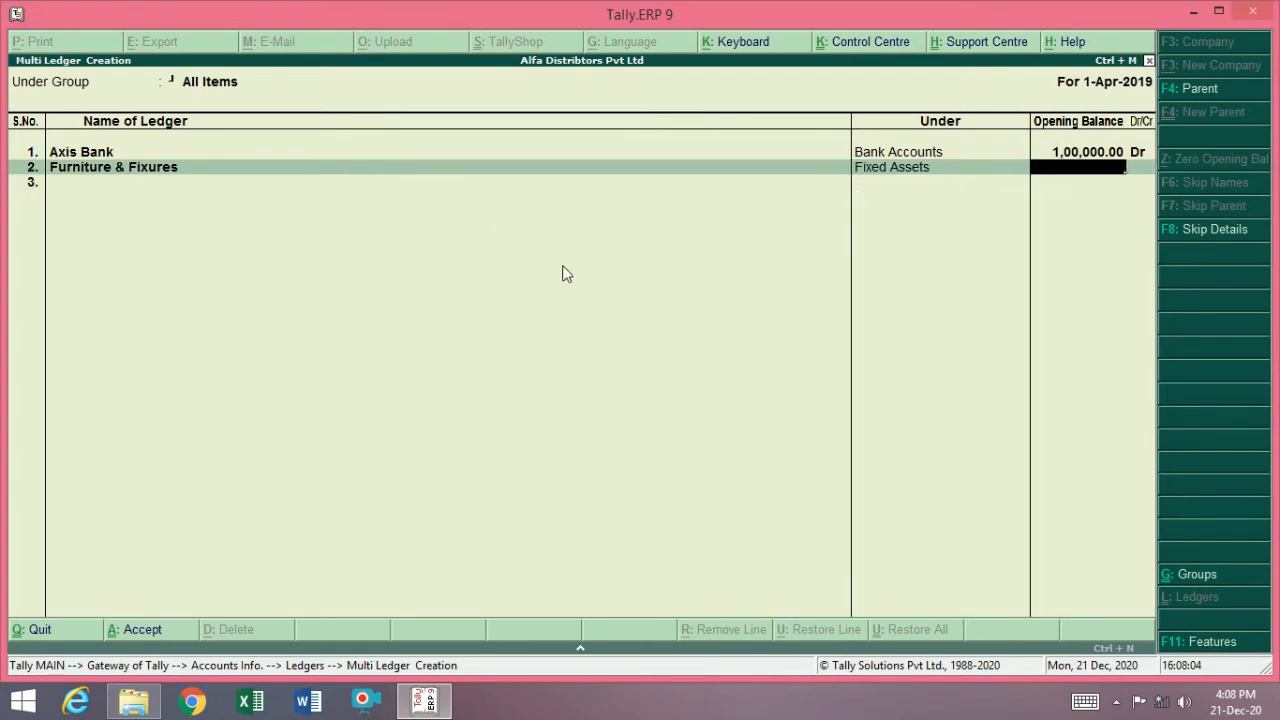
type("50,000")
key("Return")
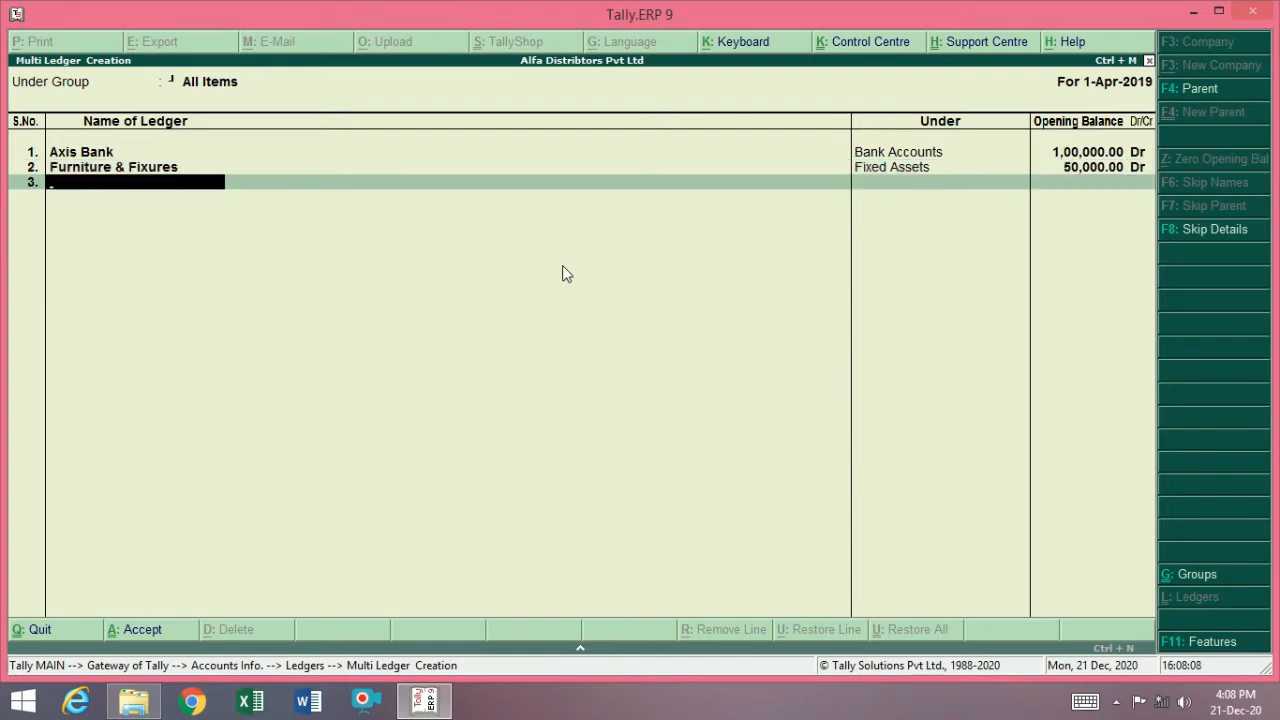
Step: Enter Bills Payble as the third ledger and place it under Current Liabilities
type("Bills")
type("Payble")
key("Return")
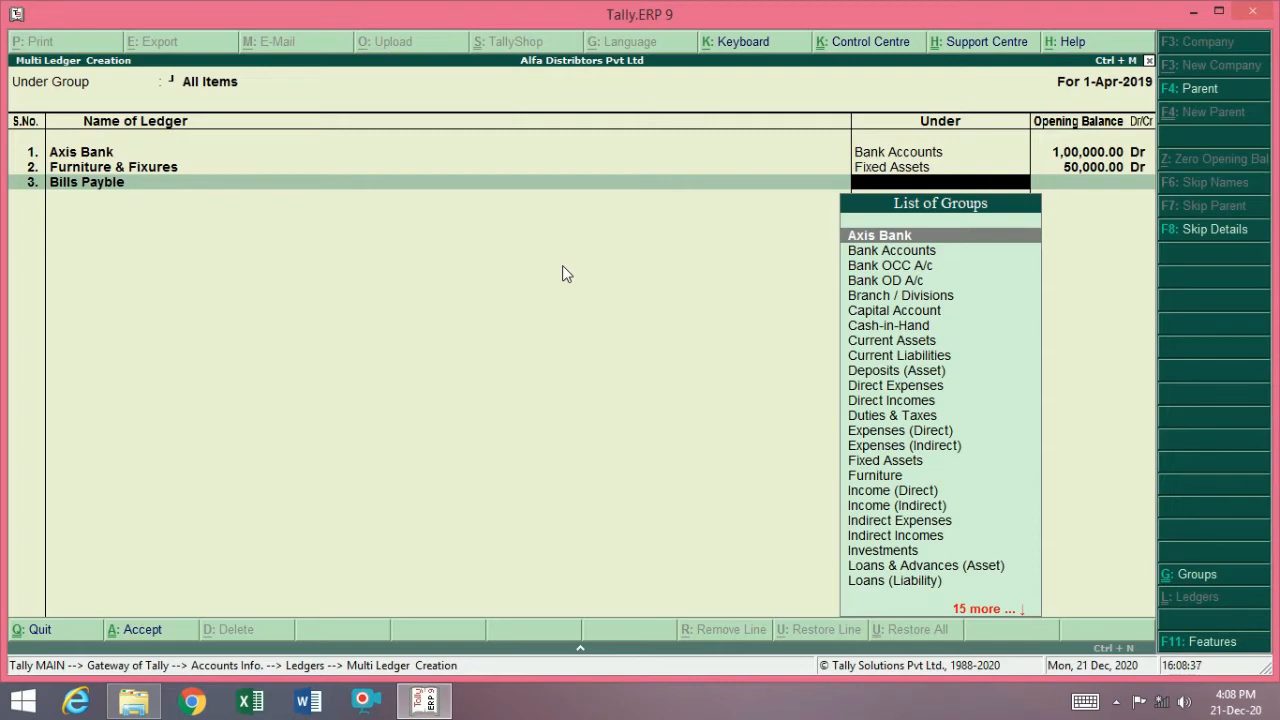
type("C")
key("Down")
key("Down")
key("Up")
key("Up")
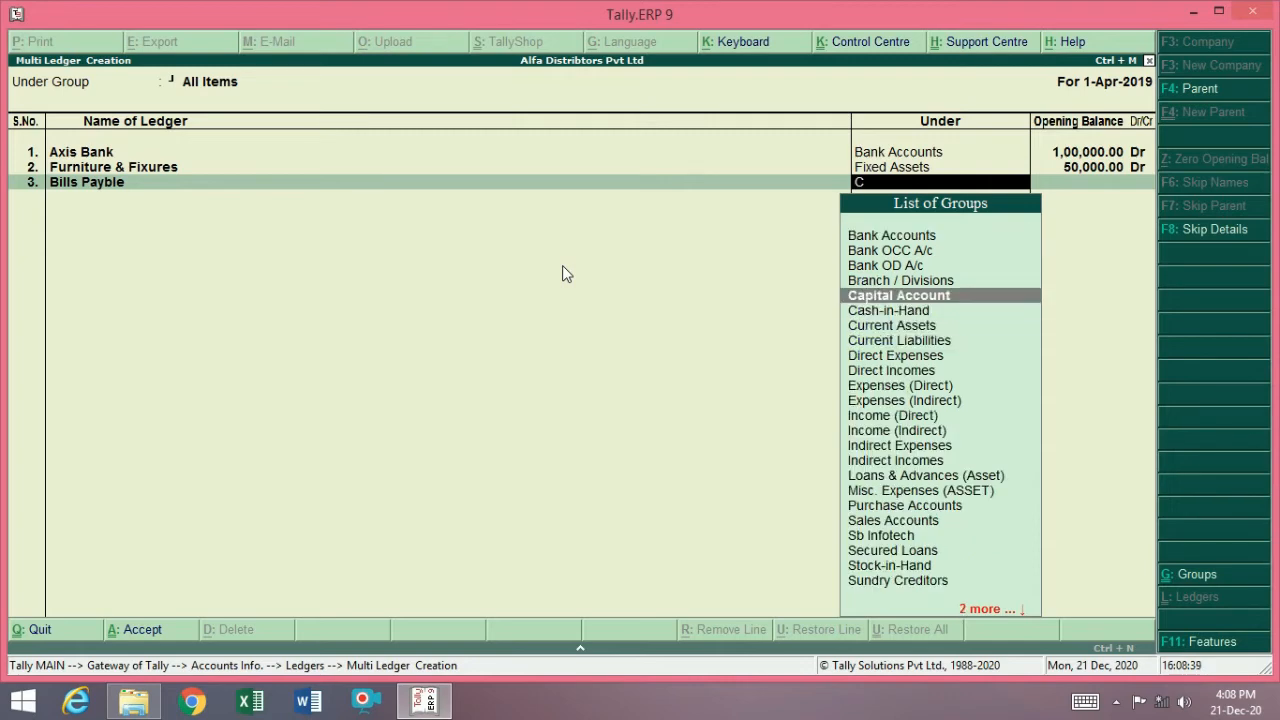
key("Down")
key("Down")
key("Down")
key("Down")
key("Up")
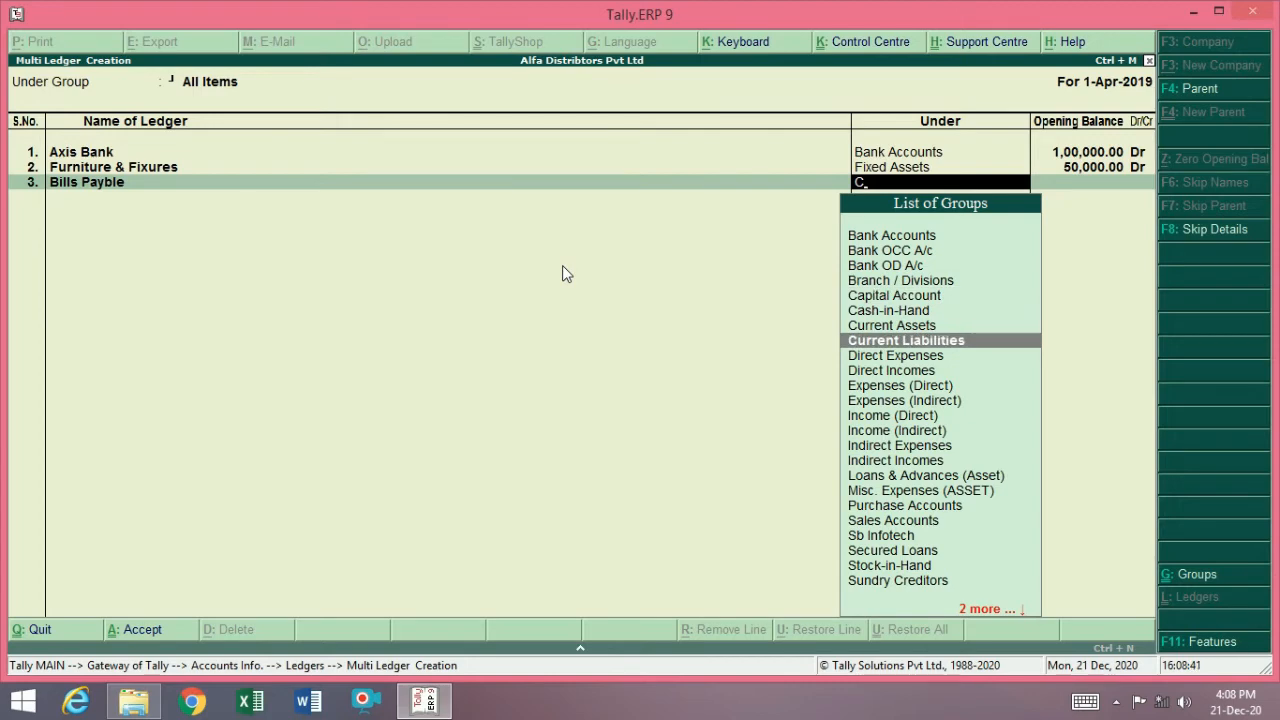
key("Return")
Step: Set the Bills Payble opening balance to 11,000.00 Cr and save the multiple ledgers
type("11,000")
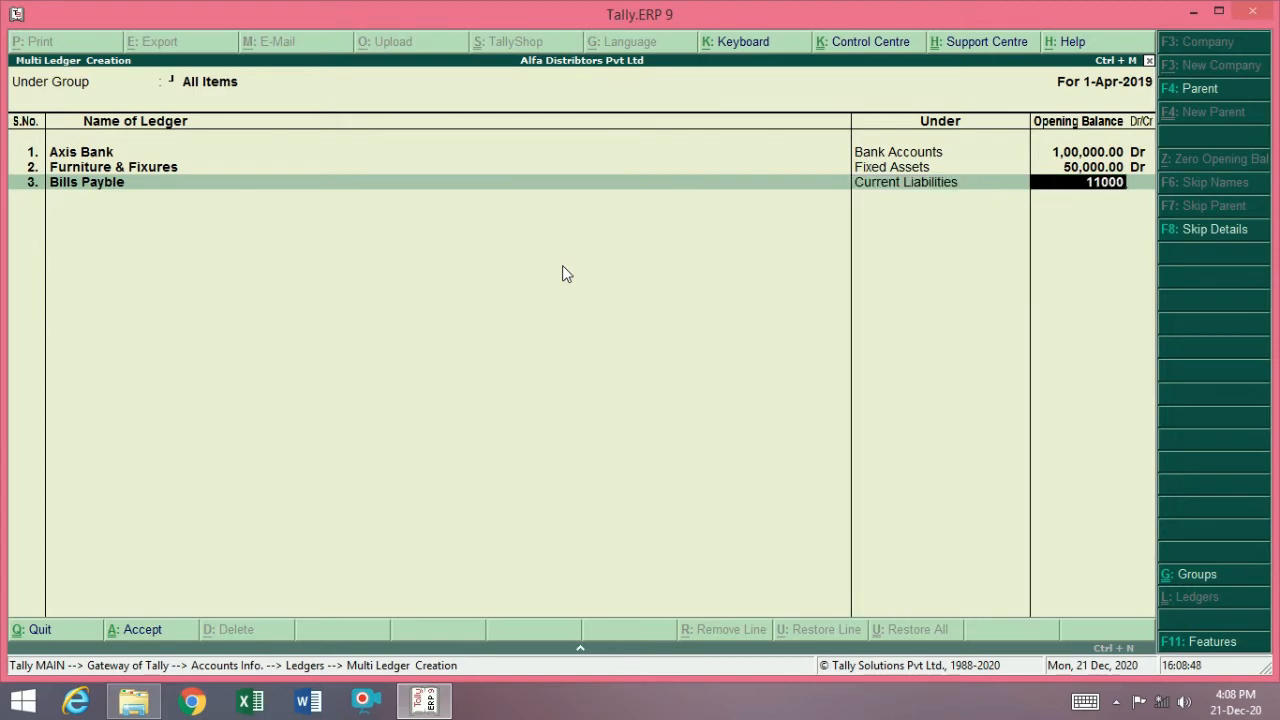
key("Return")
type("c")
key("Return")
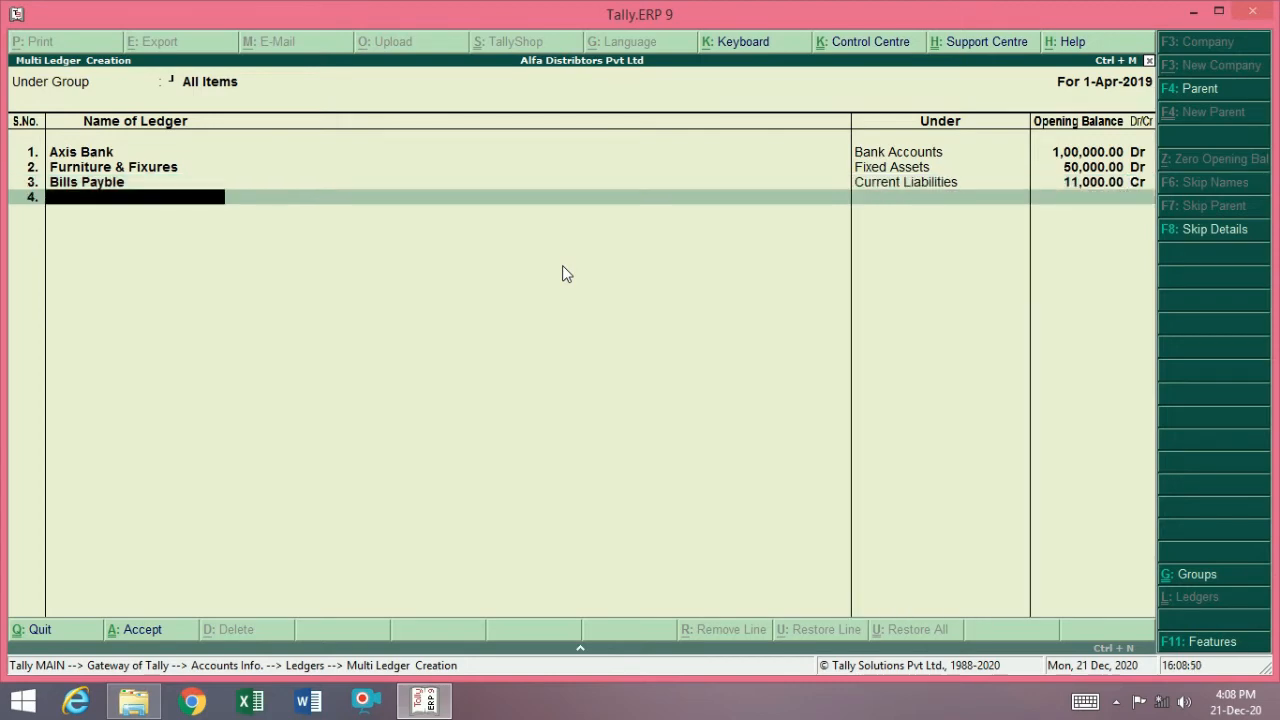
key("Return")
key("Return")
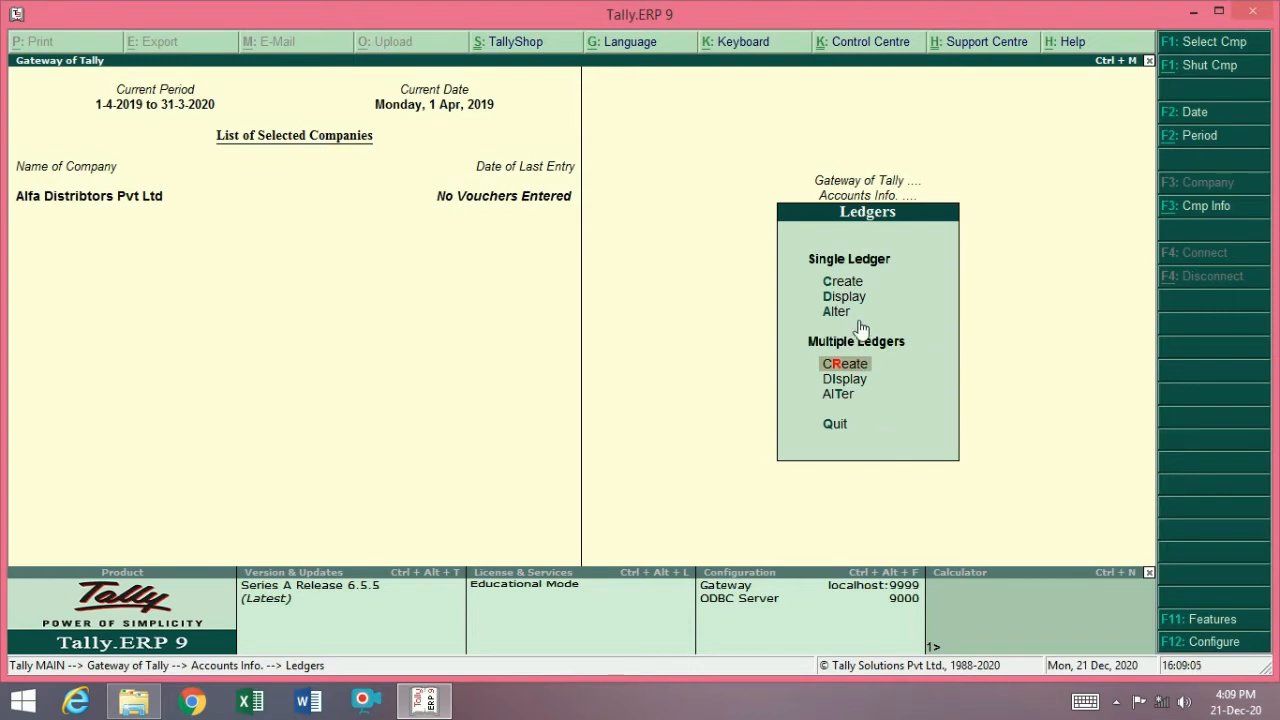
Step: Leave Ledgers, view the Voucher Type Creation form, and quit it without creating a voucher type
key("Escape")
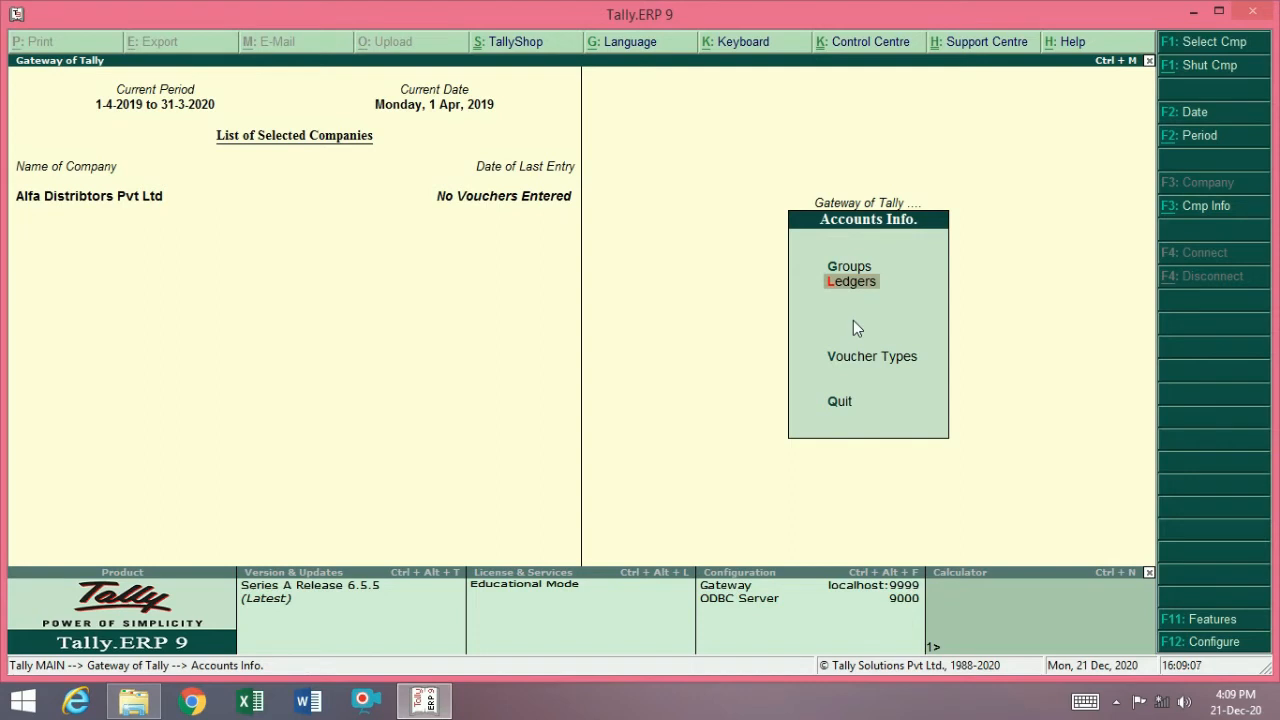
key("Down")
key("Down")
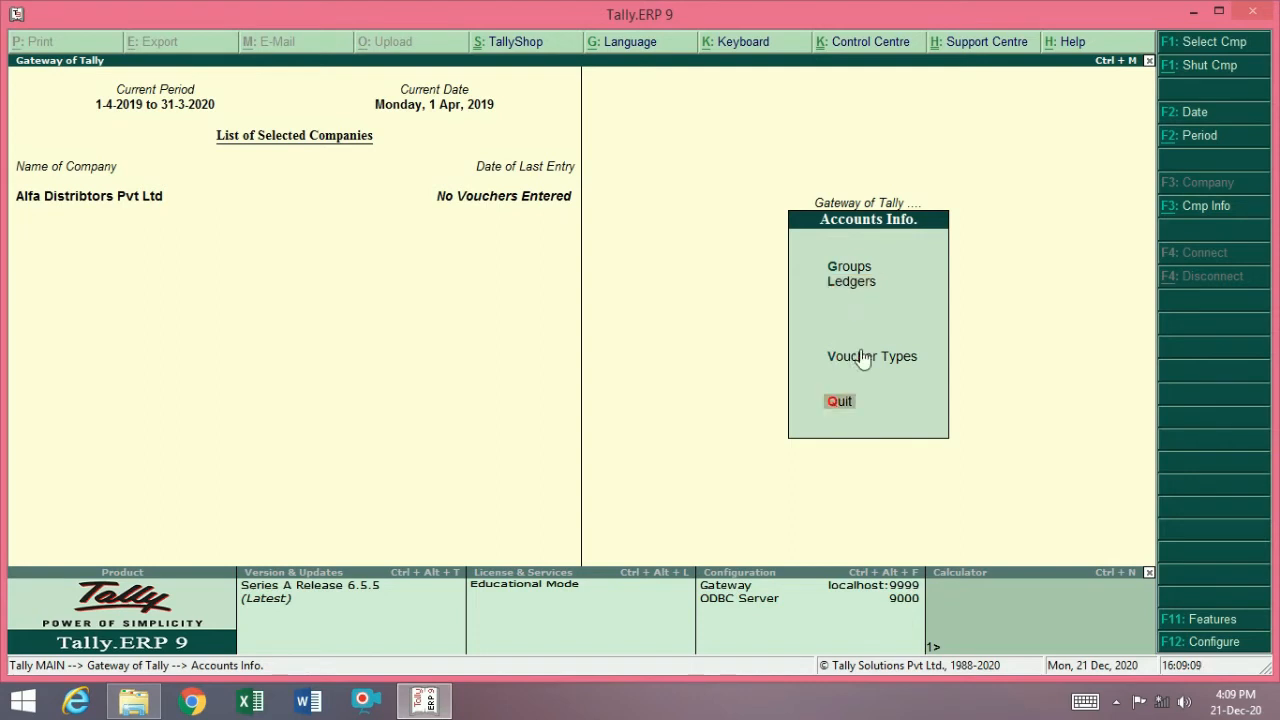
key("Down")
key("Down")
key("Down")
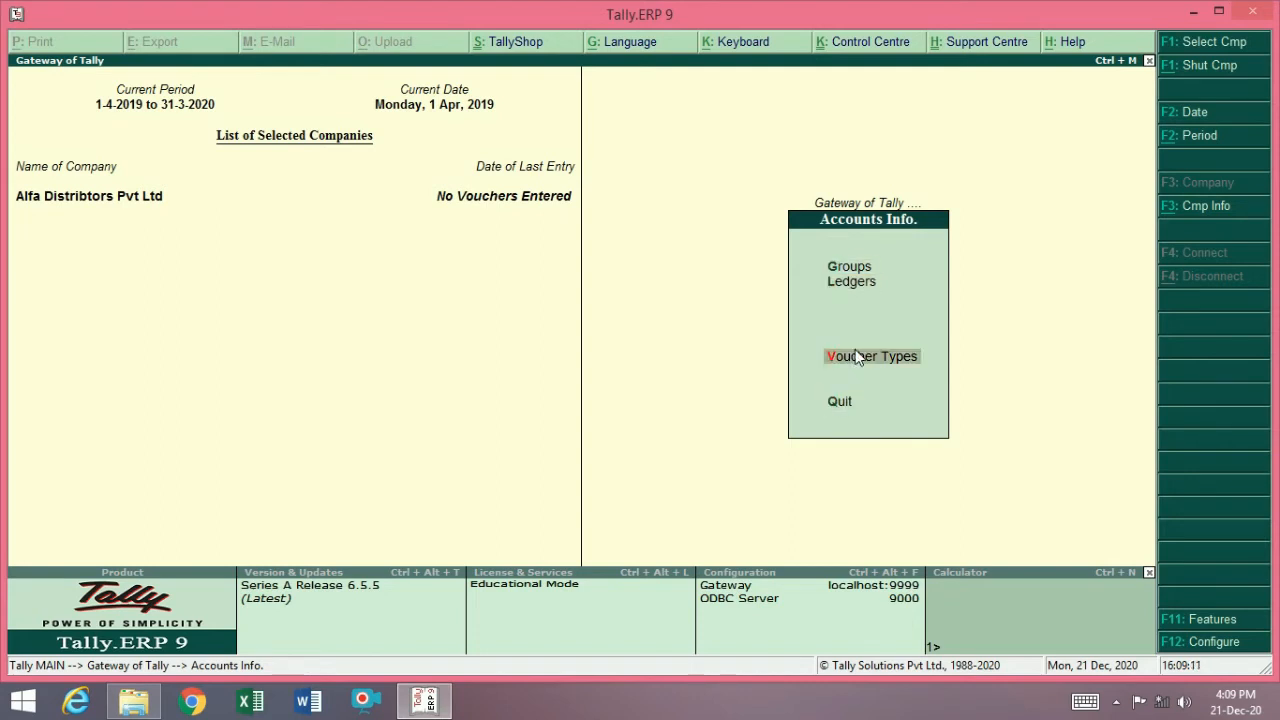
key("Return")
key("Return")
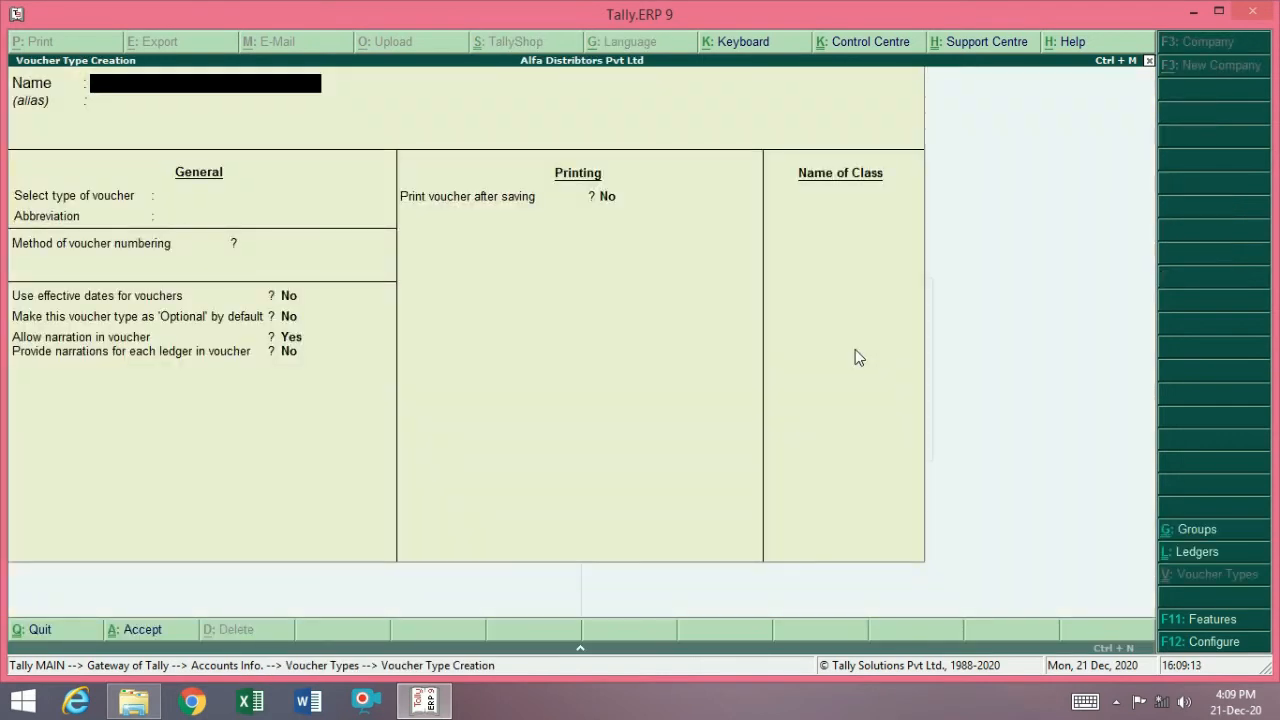
key("Escape")
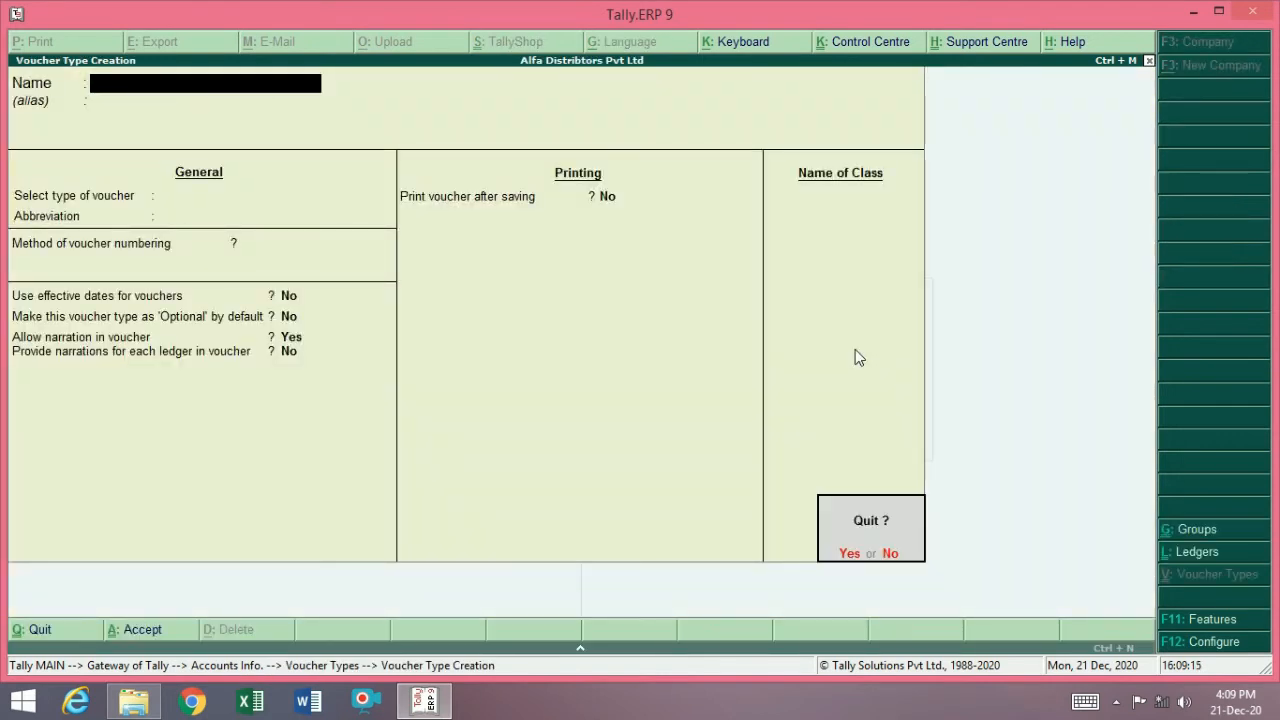
key("y")
Step: Display the list of voucher types, browse from Contra to Delivery Note, and close the list
key("Down")
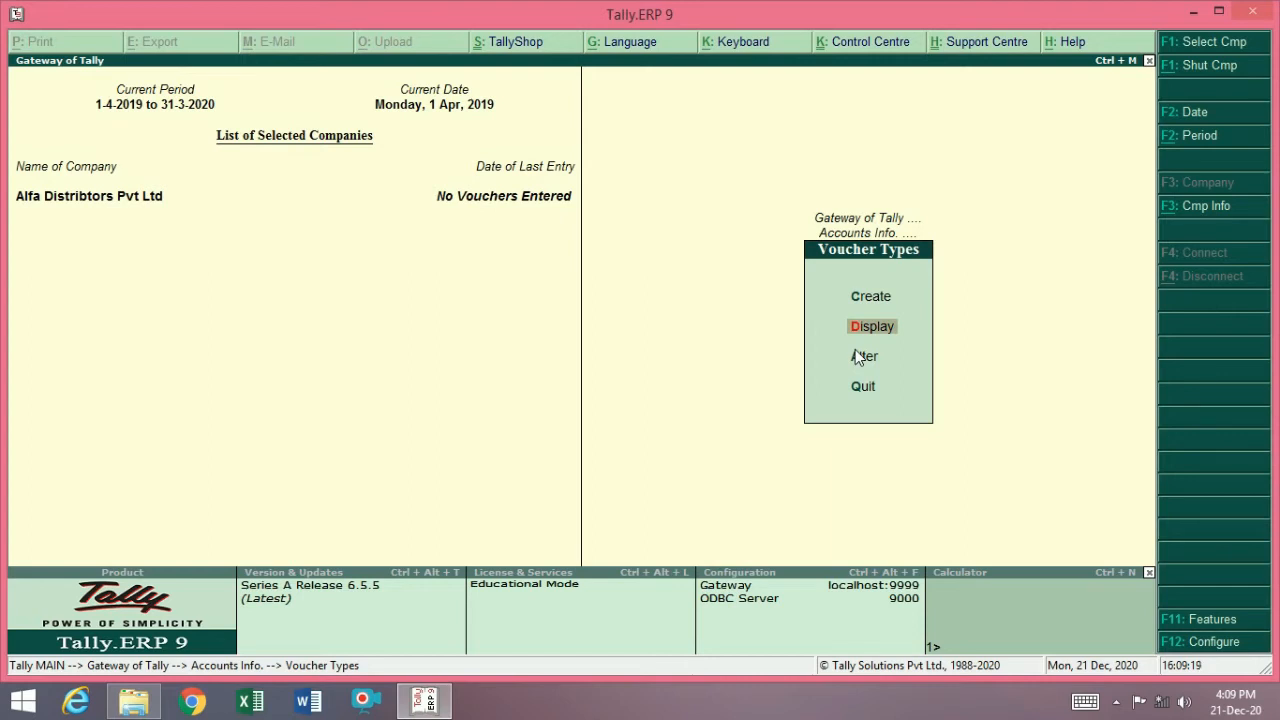
key("Return")
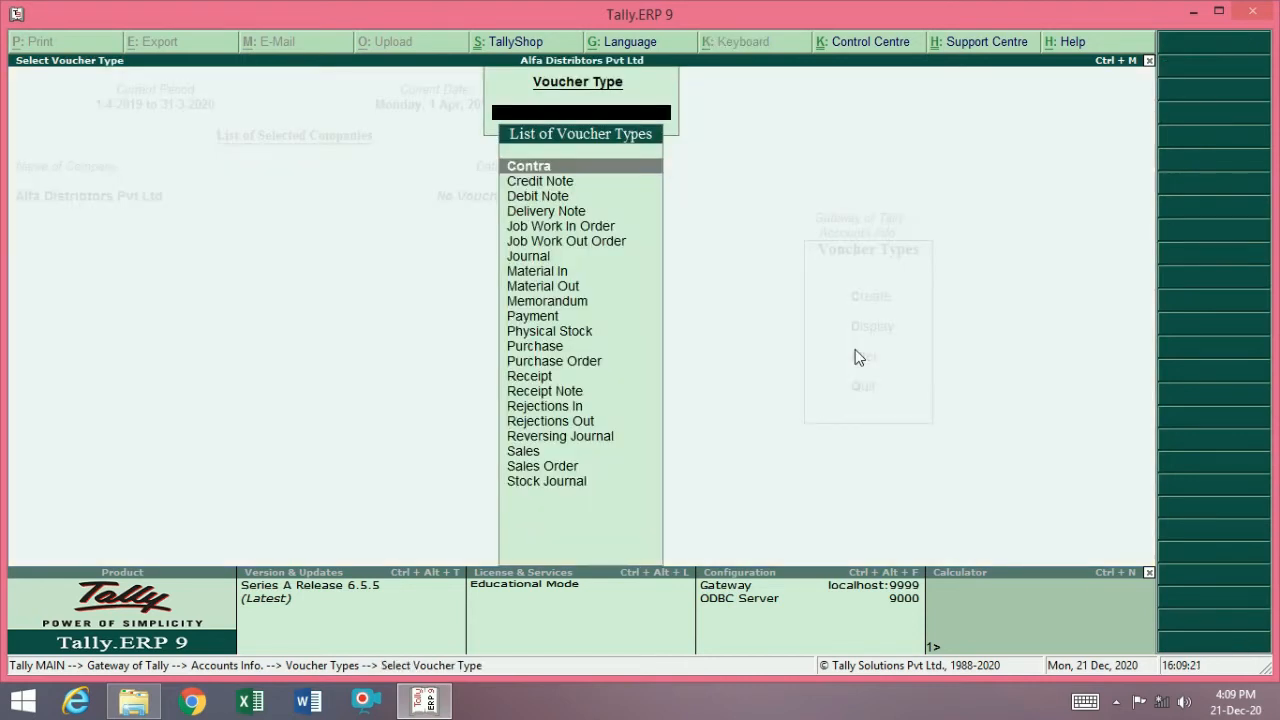
key("Down")
key("Down")
key("Down")
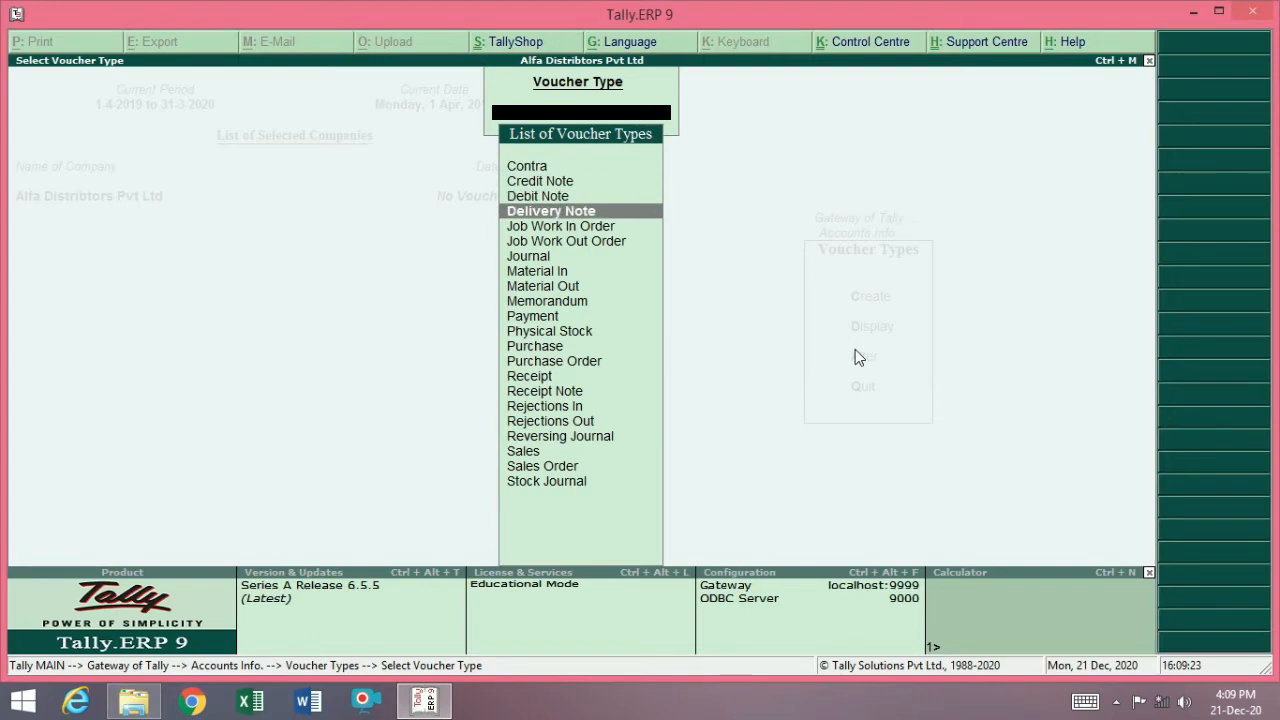
key("Escape")
Step: Open the Contra voucher type for alteration, review its general settings up to advanced configuration, and quit without changing anything
key("Down")
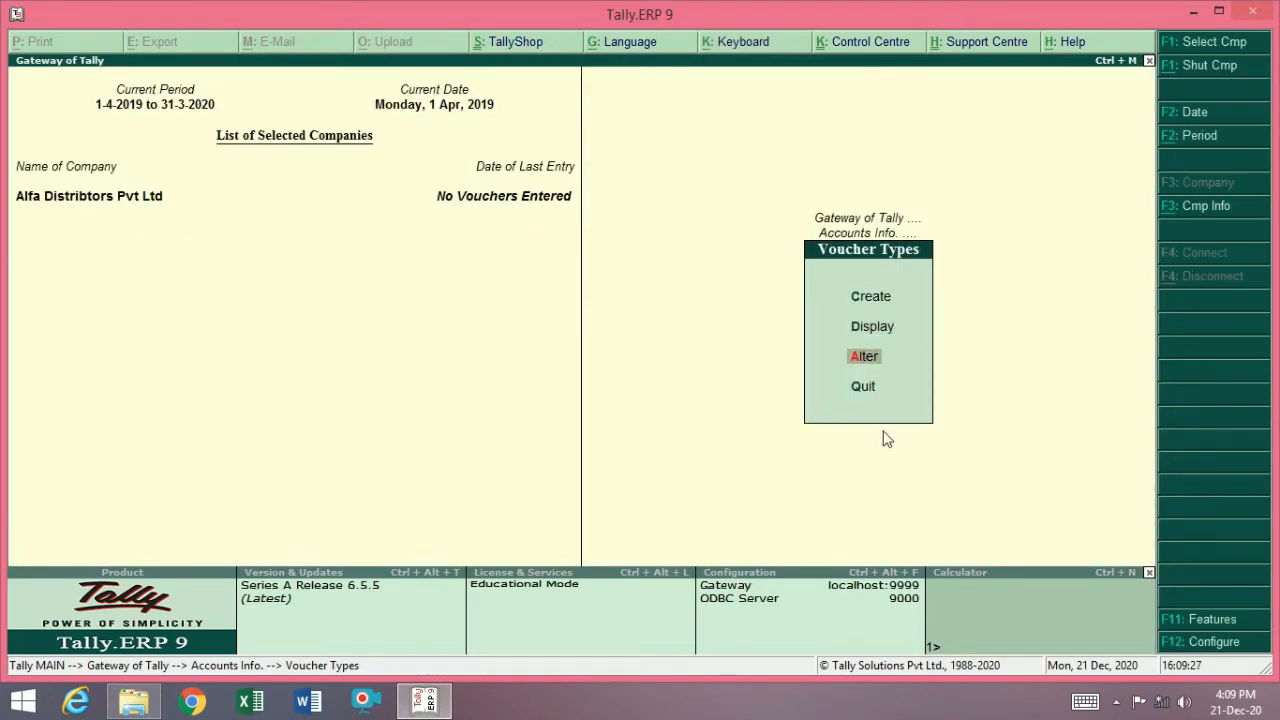
key("Return")
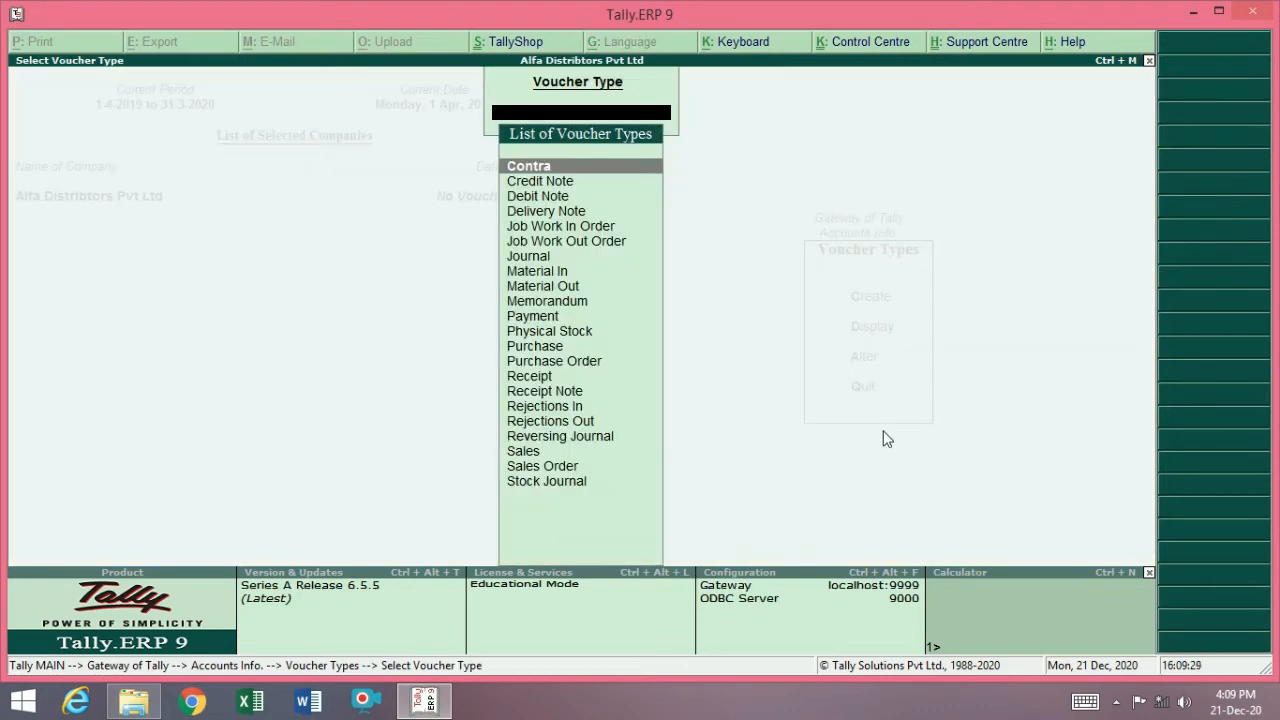
key("Down")
key("Up")
key("Return")
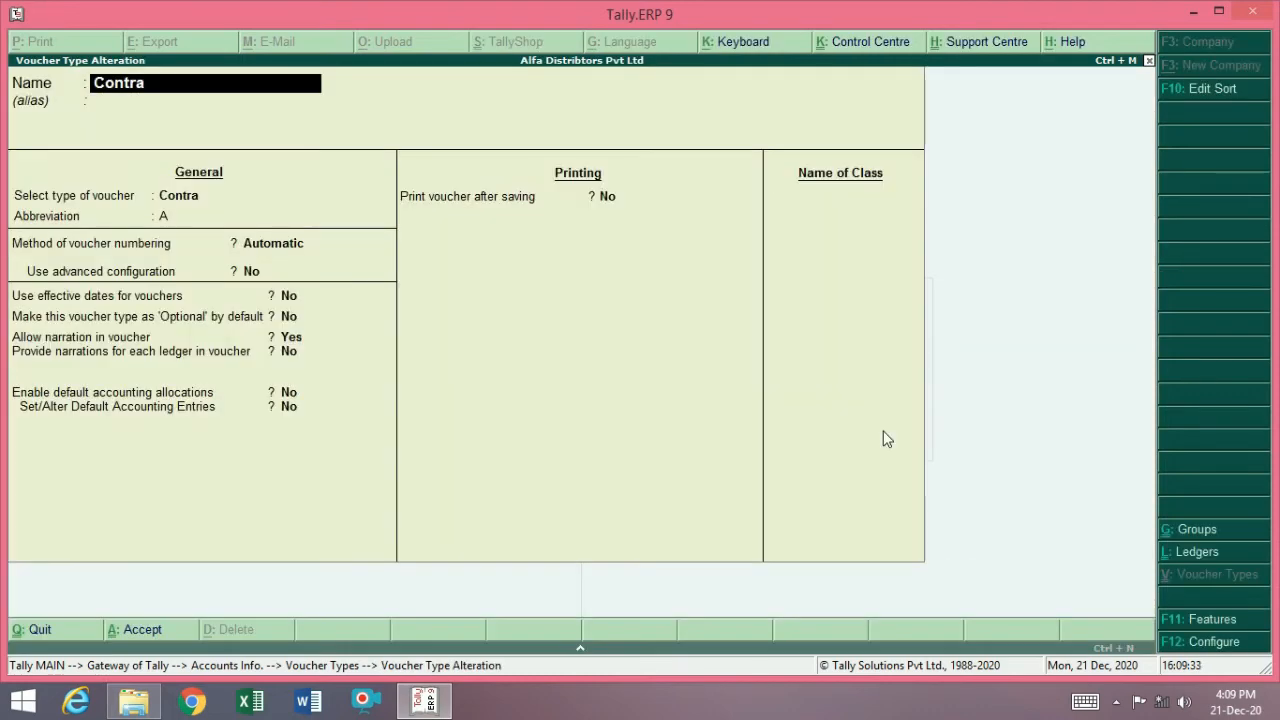
key("Return")
key("Return")
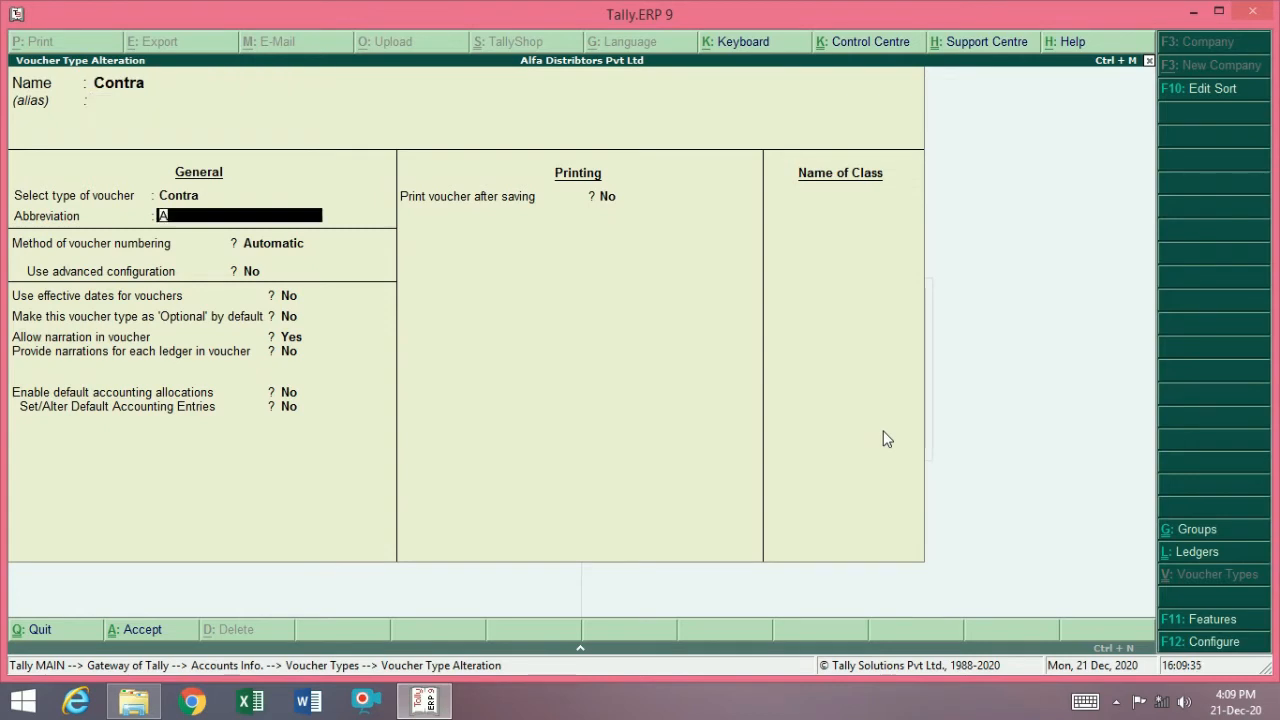
key("Return")
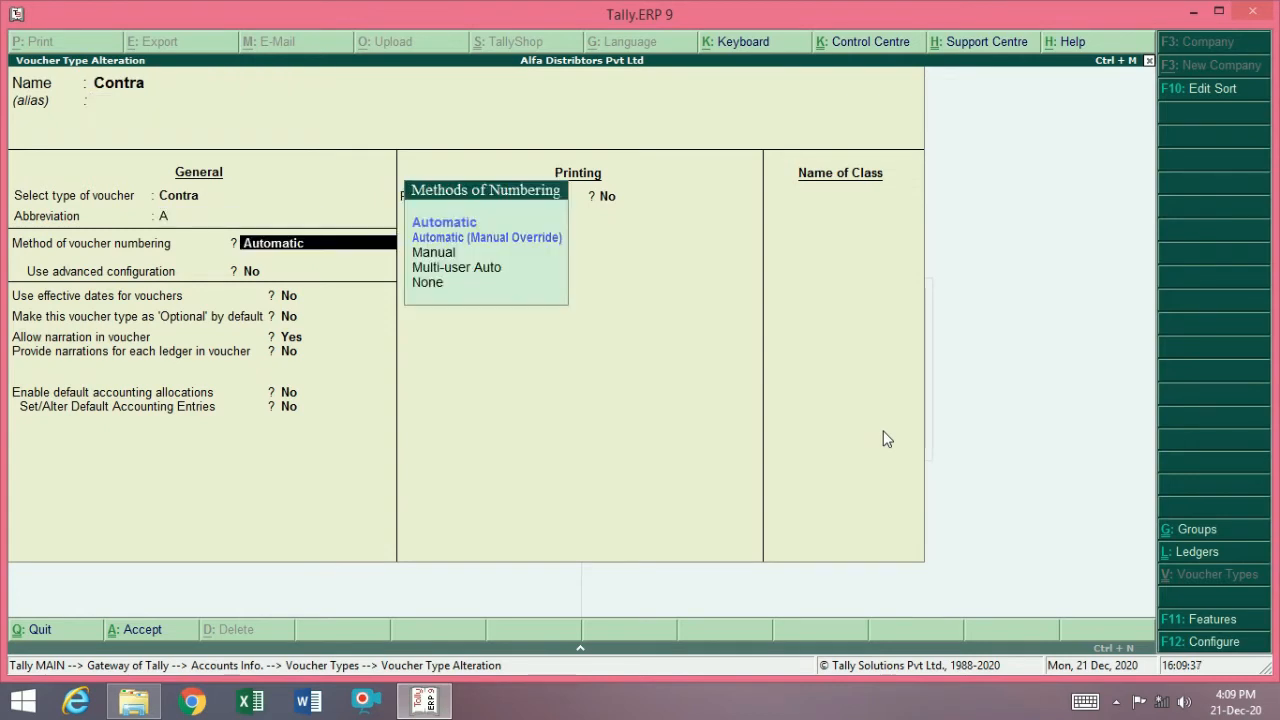
key("Return")
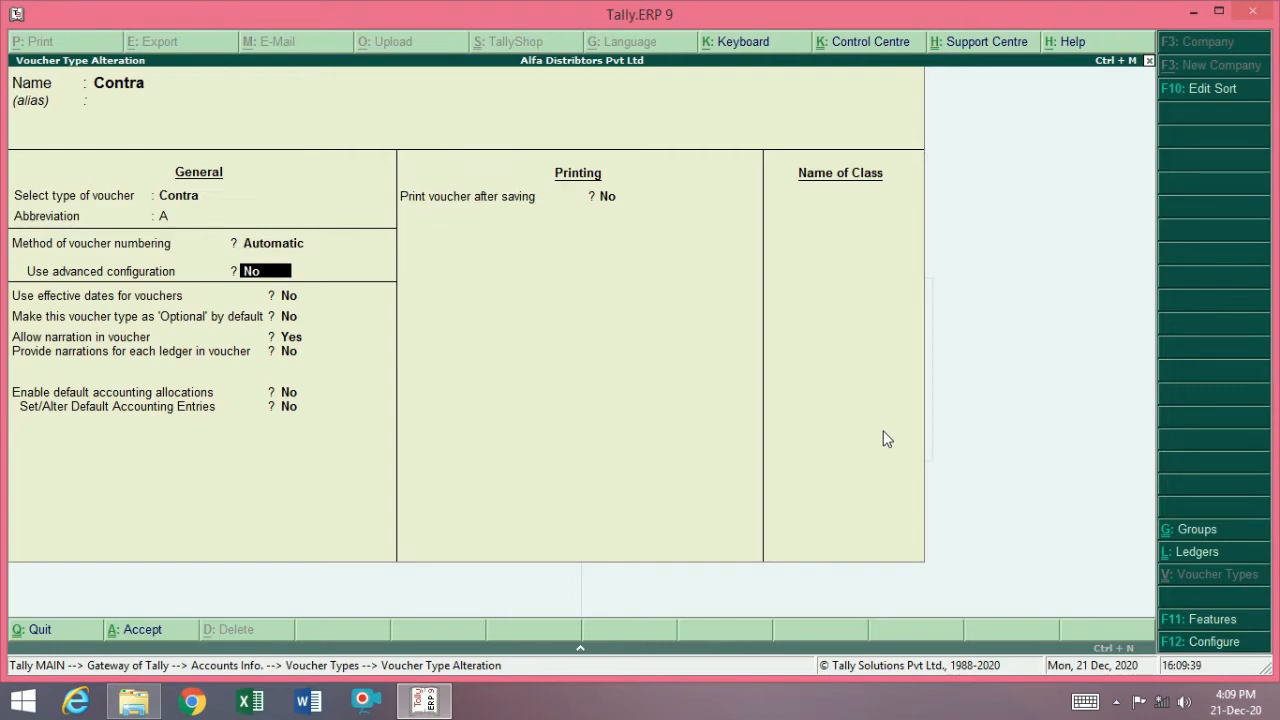
key("BackSpace")
key("Escape")
key("y")
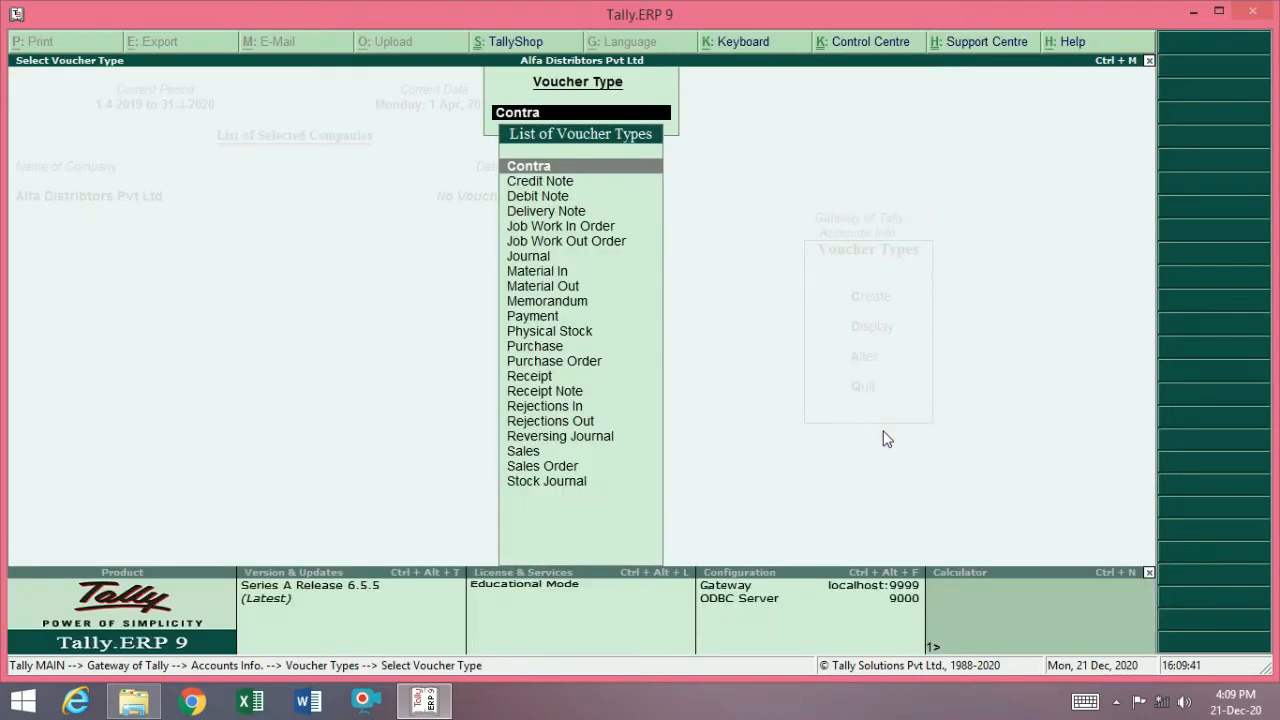
Step: Leave Voucher Types and Accounts Info., and open Inventory Info. from the Gateway of Tally
key("Escape")
key("Escape")
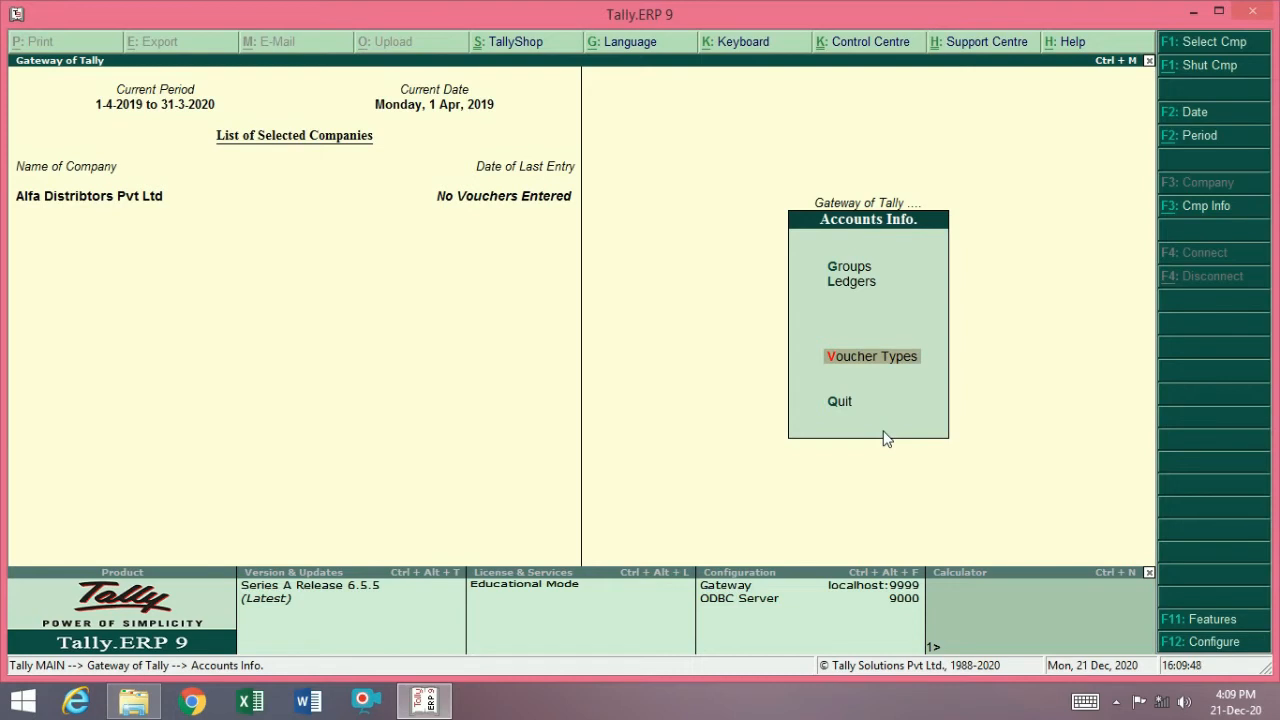
key("Escape")
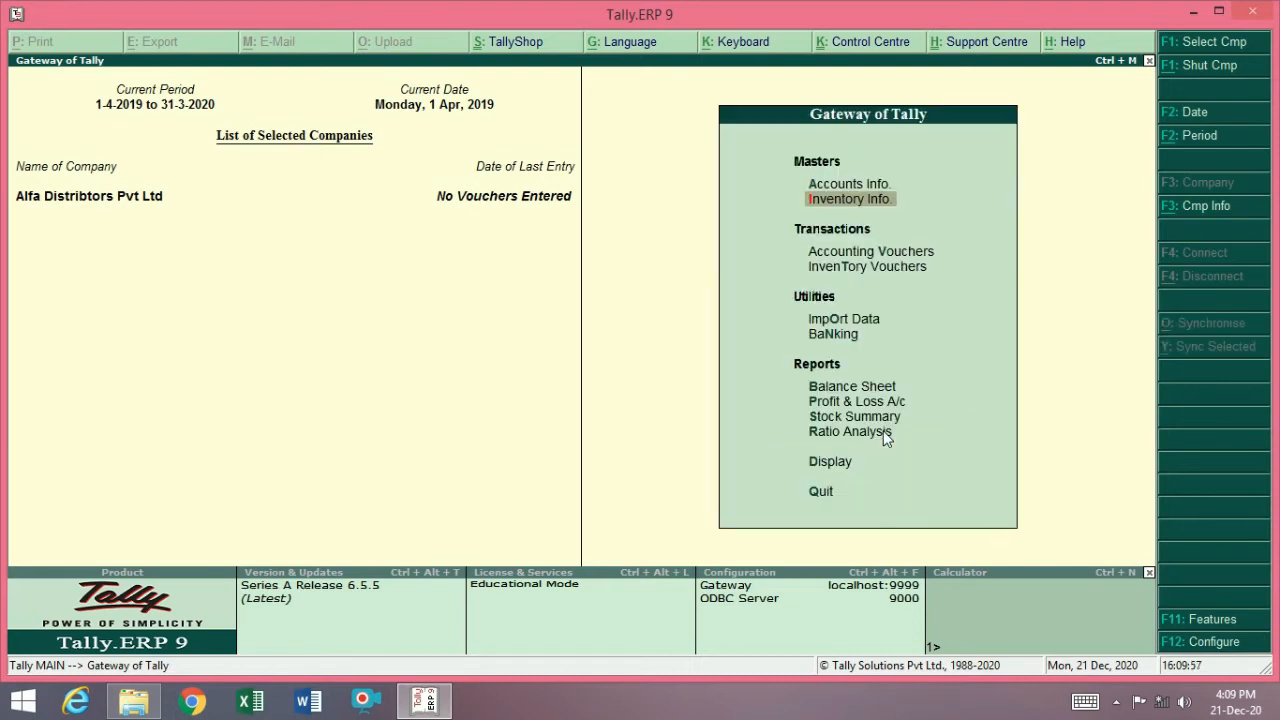
key("Return")
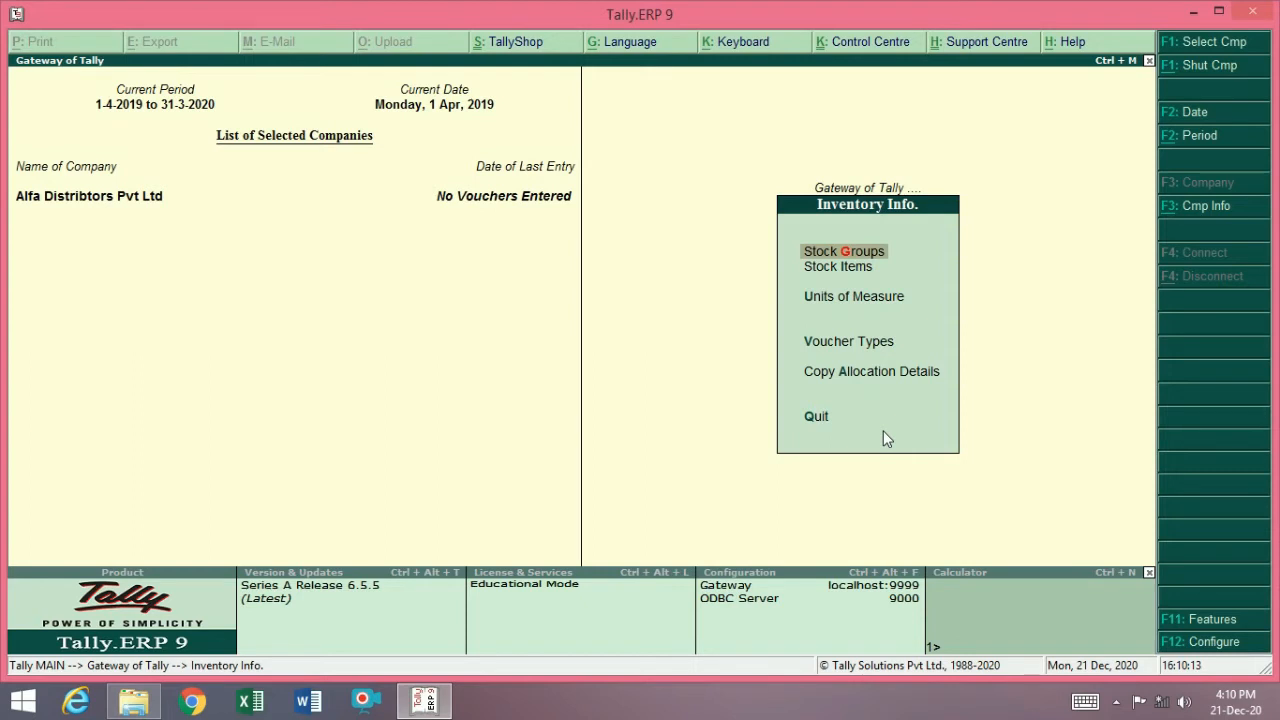
Step: Look over the Inventory Info. masters, from Stock Groups to Copy Allocation Details, and open Stock Groups
key("Down")
key("Up")
key("Down")
key("Down")
key("Down")
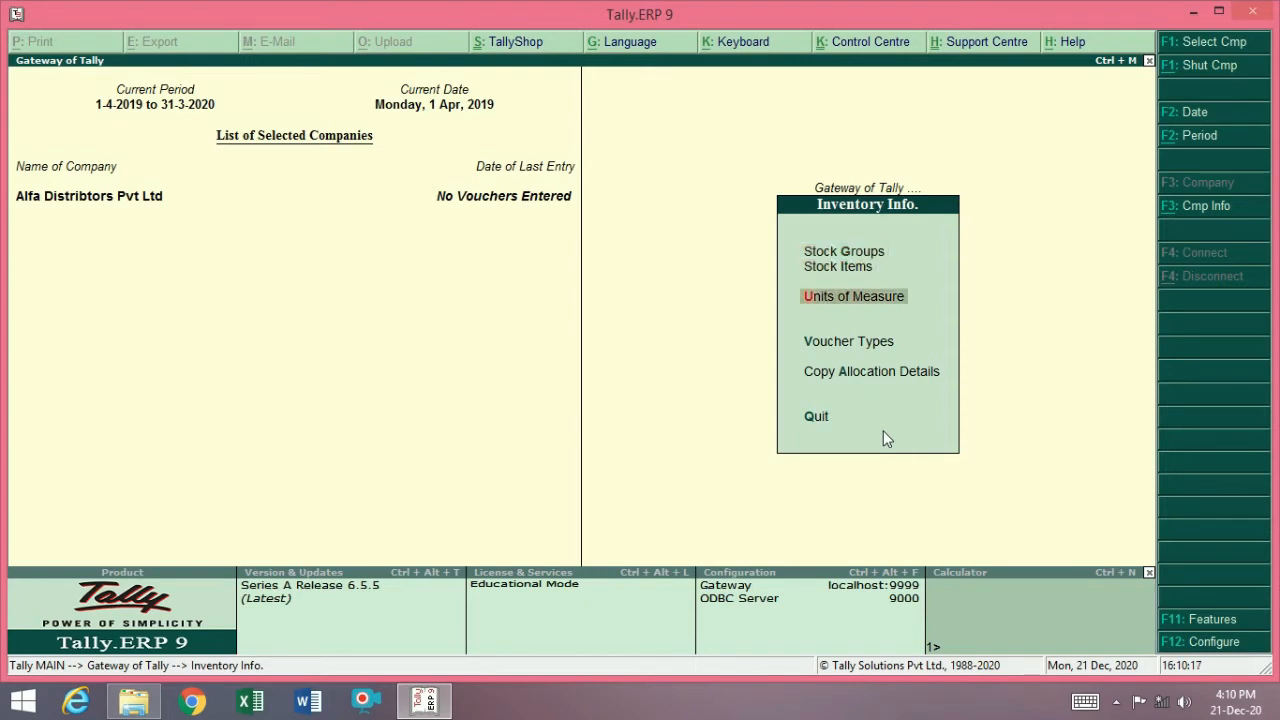
key("Down")
key("Up")
key("Down")
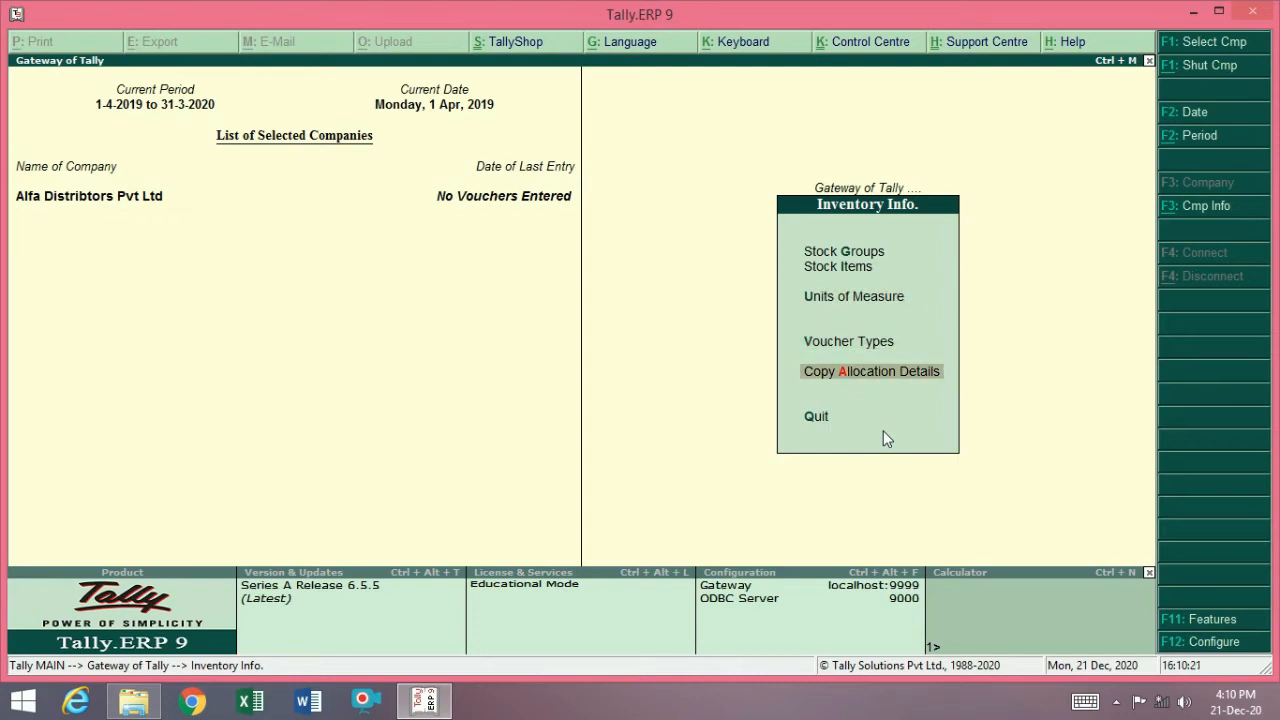
key("Down")
key("Up")
key("Up")
key("Up")
key("Up")
key("Up")
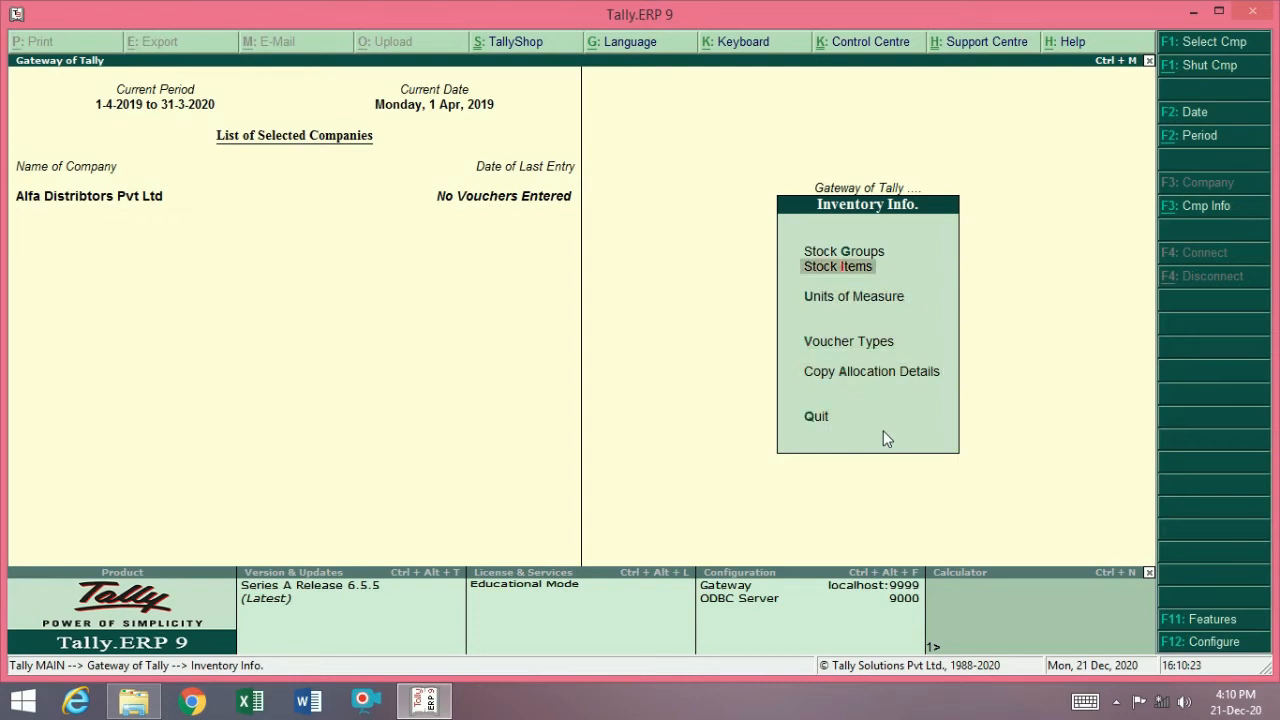
key("Return")
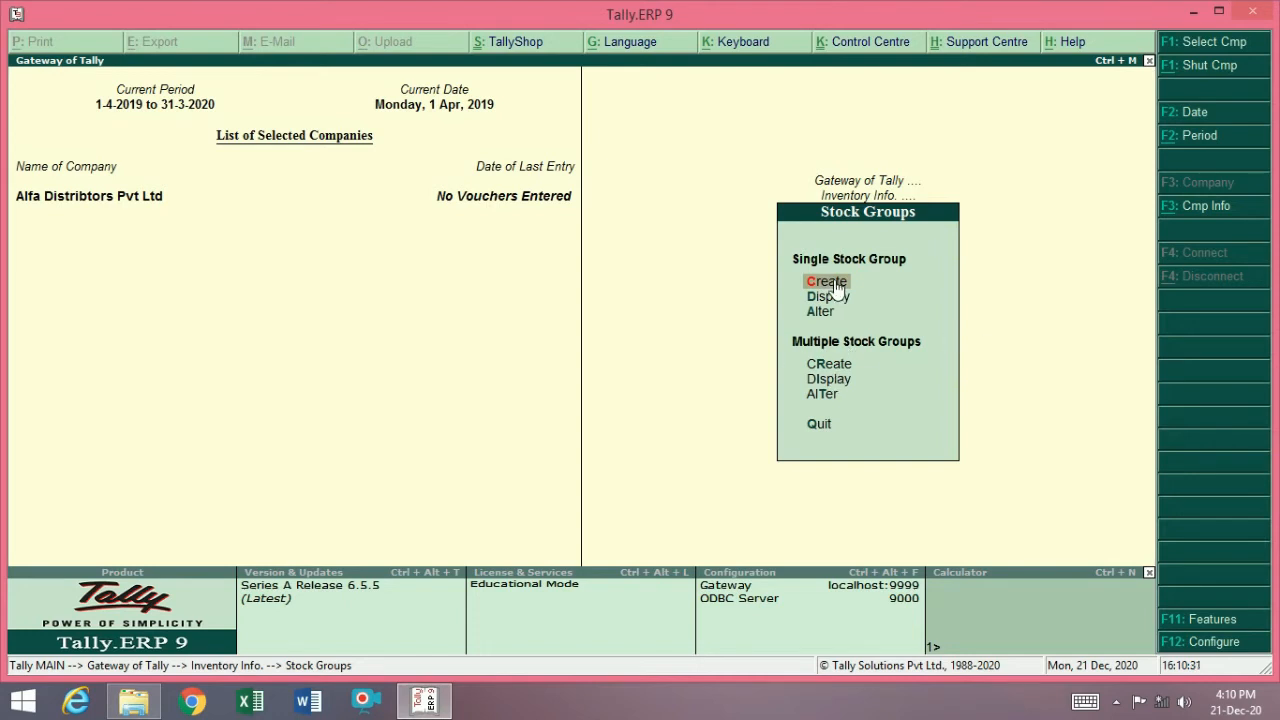
Step: Look over the single and multiple stock group options, and open the creation form for a single stock group
key("Down")
key("Up")
key("Down")
key("Down")
key("Down")
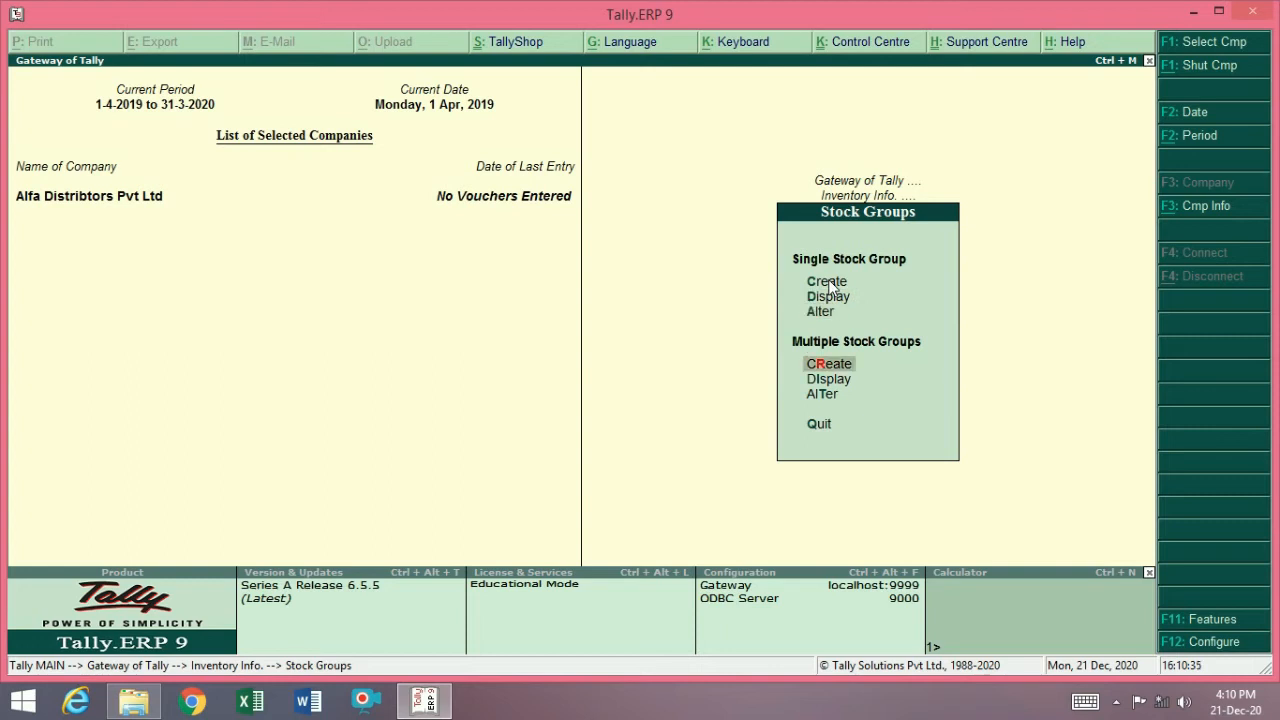
key("Up")
key("Down")
key("Down")
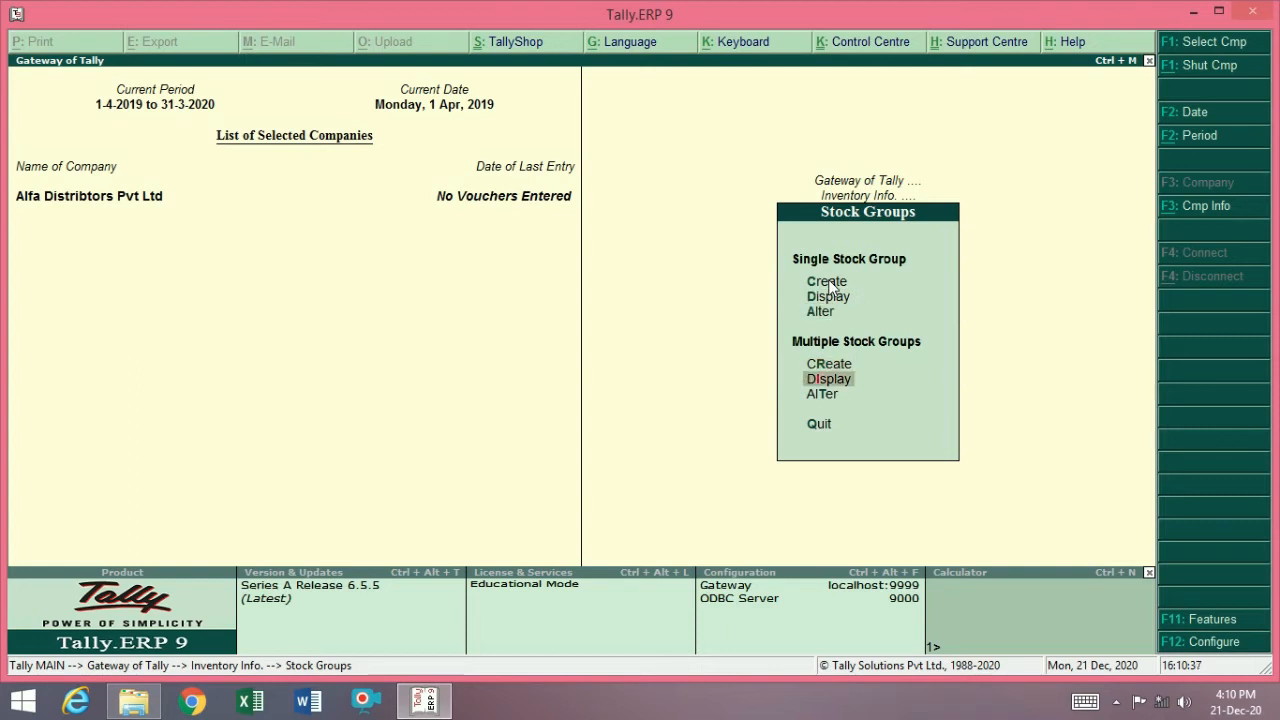
key("Up")
key("Down")
key("Down")
key("Up")
key("Up")
key("Up")
key("Up")
key("Up")
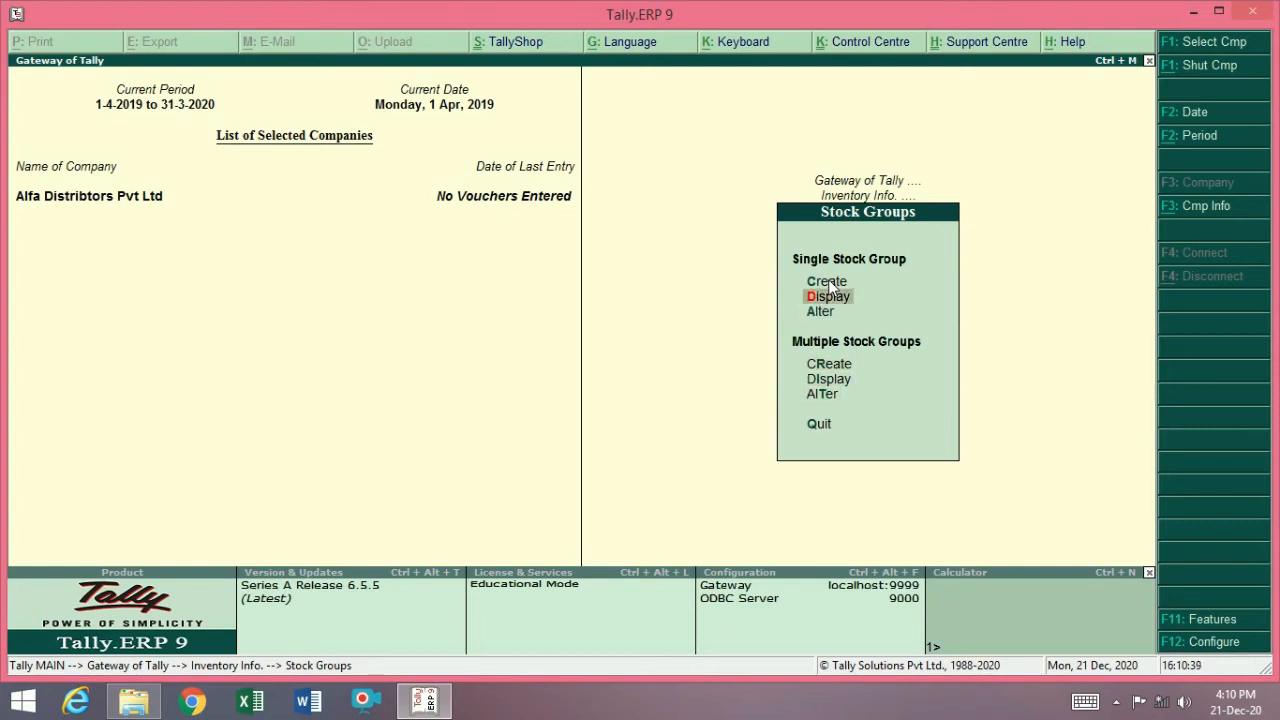
left_click(829, 285)
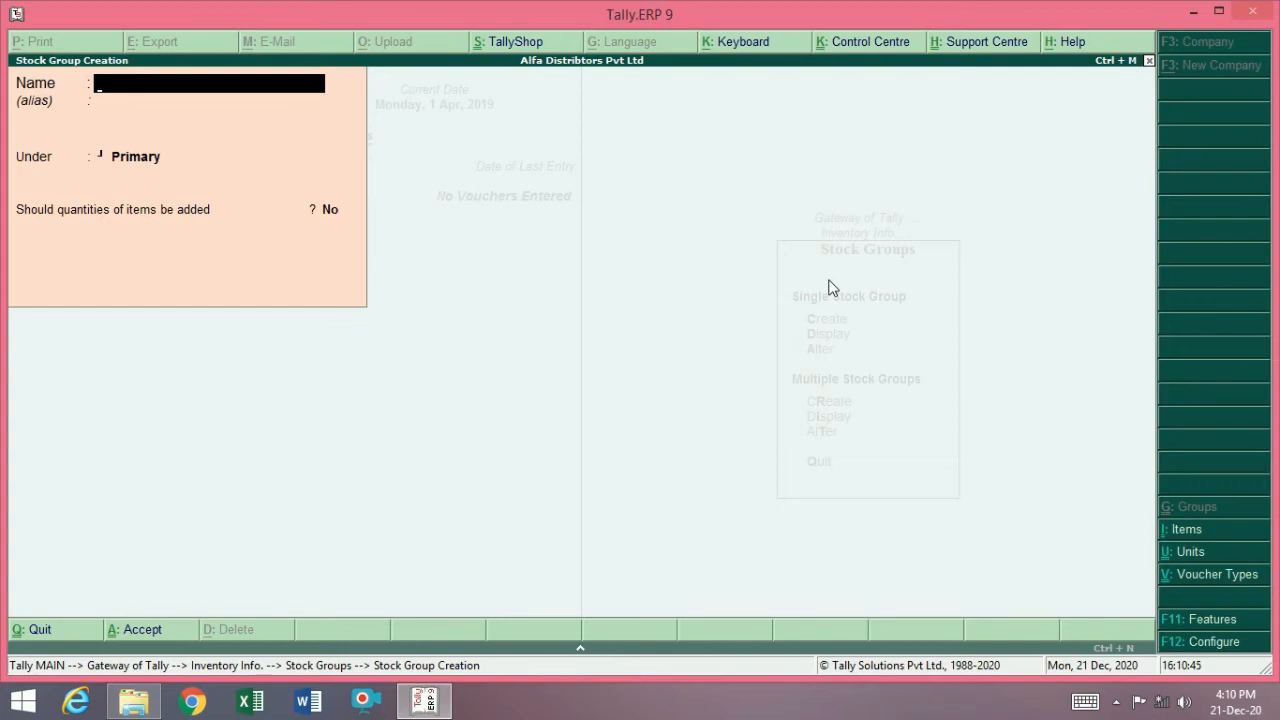
Step: Try to name the new stock group Hair Oil, and clear the name entry
type("Hair oil")
key("Return")
key("Return")
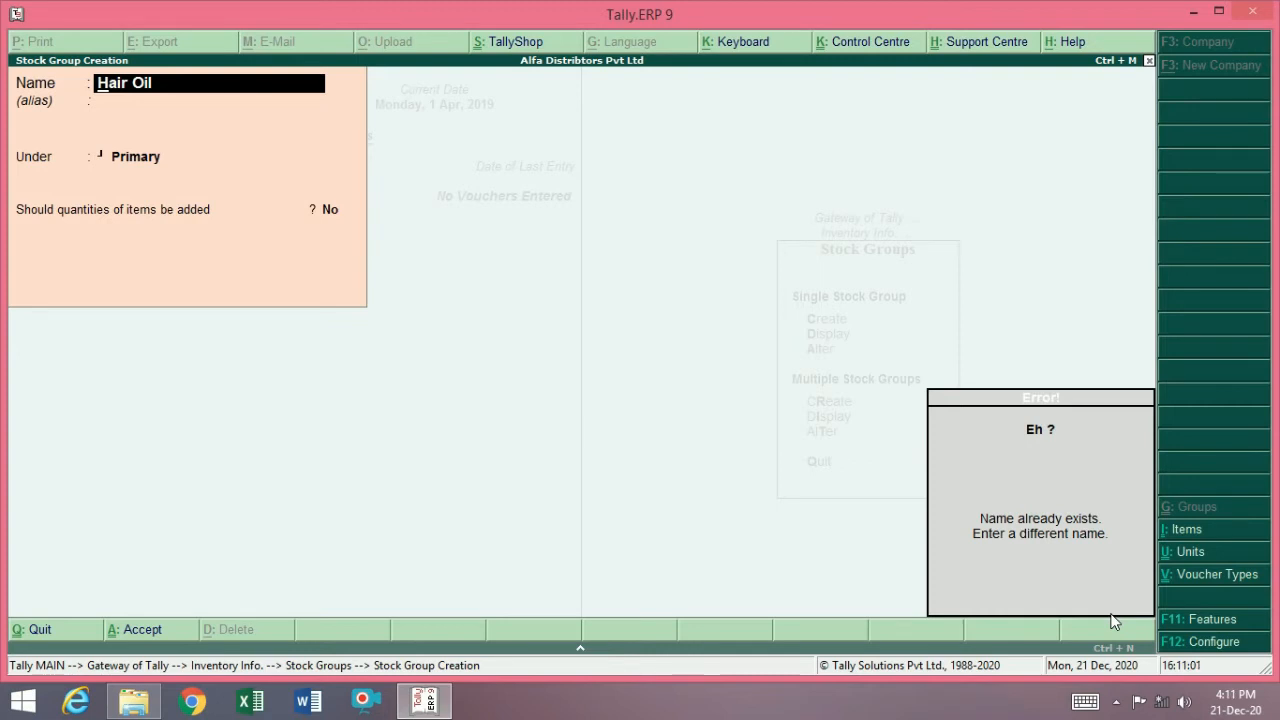
key("Escape")
key("BackSpace")
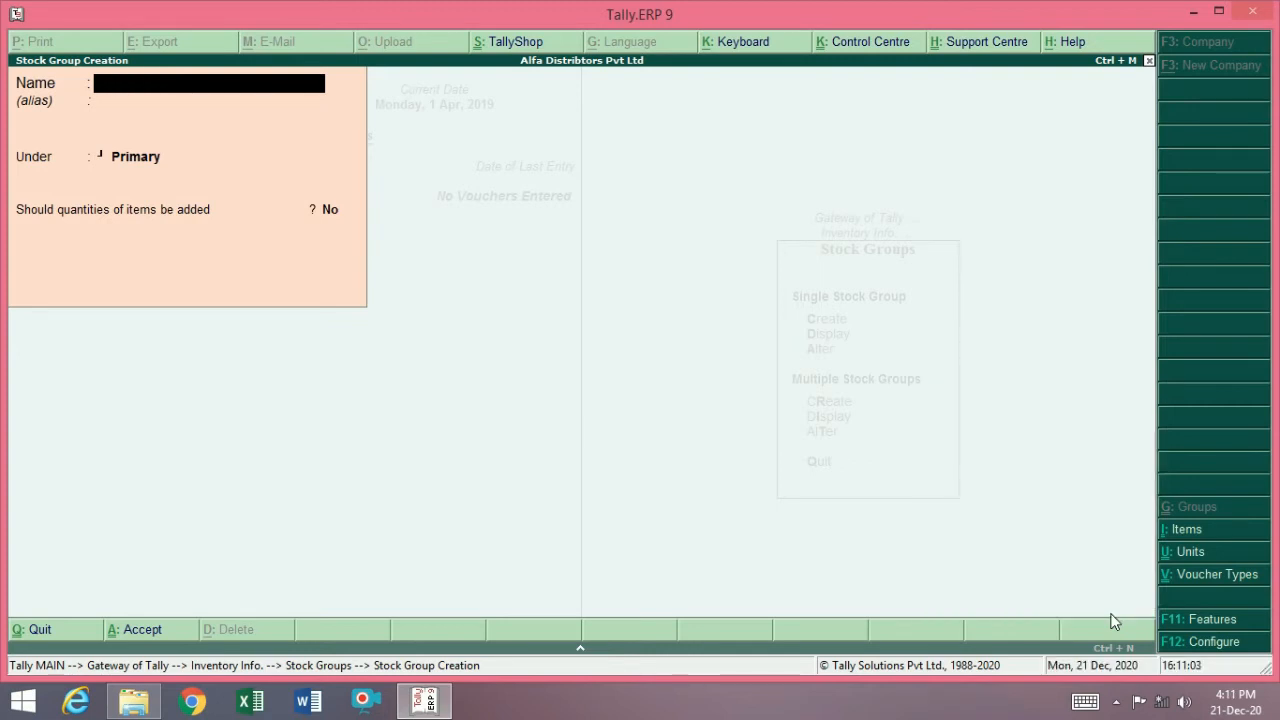
Step: Create the stock group Mobile under Primary, with quantities of items added set to Yes
type("Mobile")
key("Return")
key("Return")
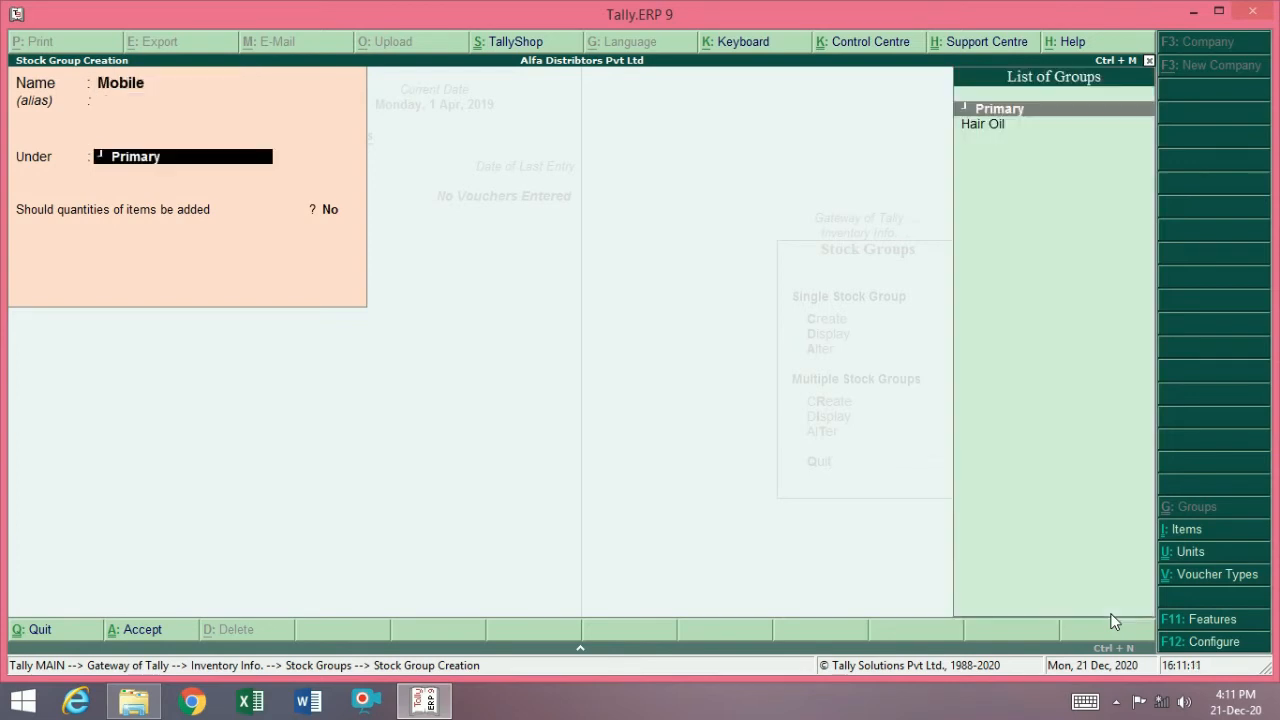
key("Return")
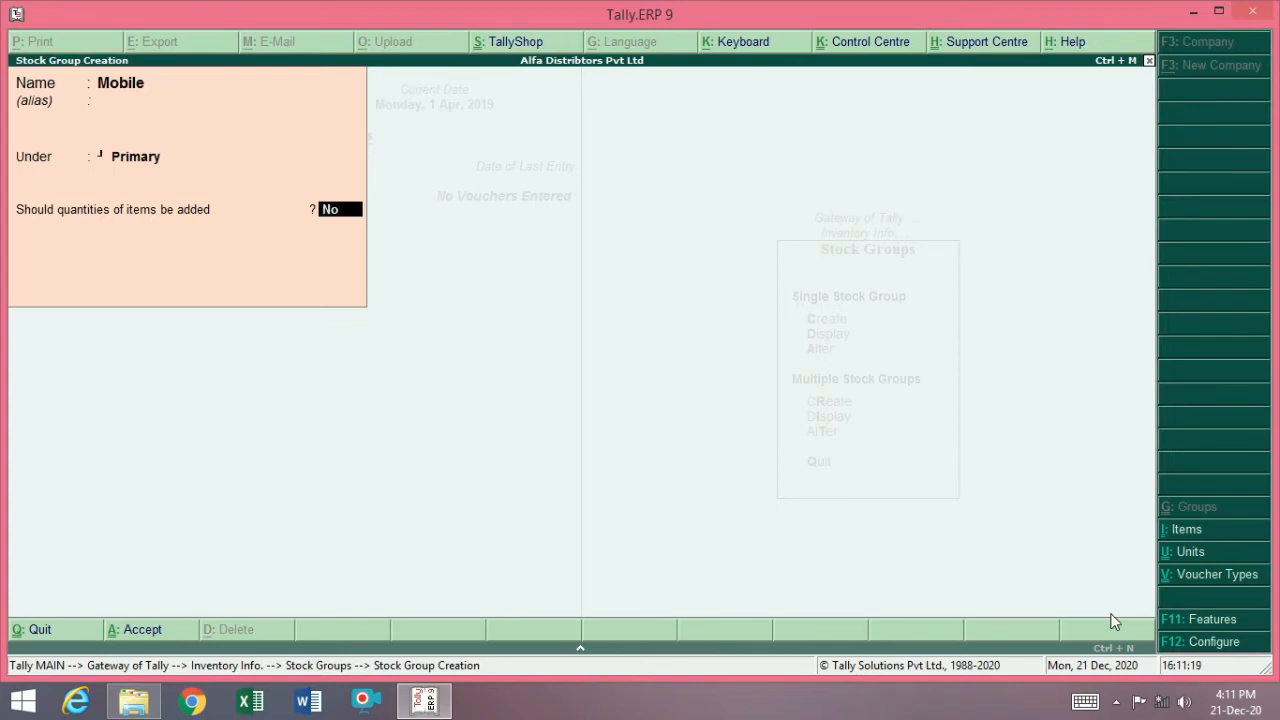
type("y")
key("Return")
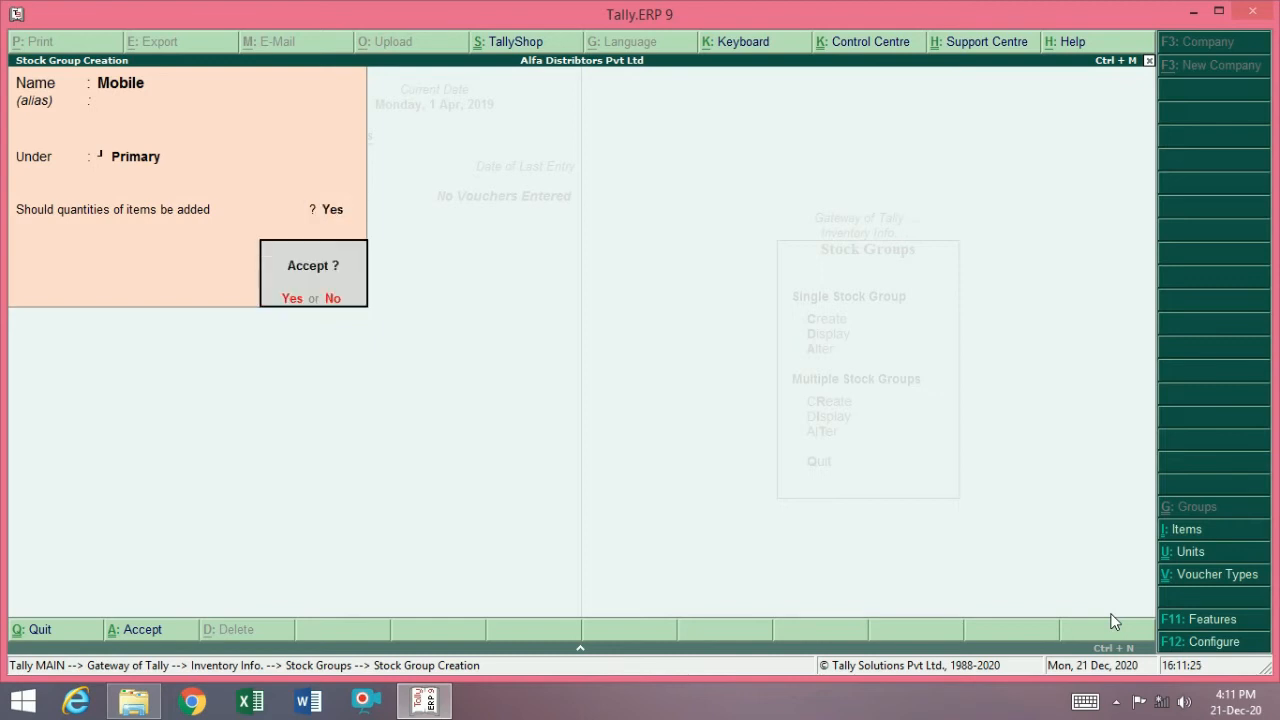
key("Return")
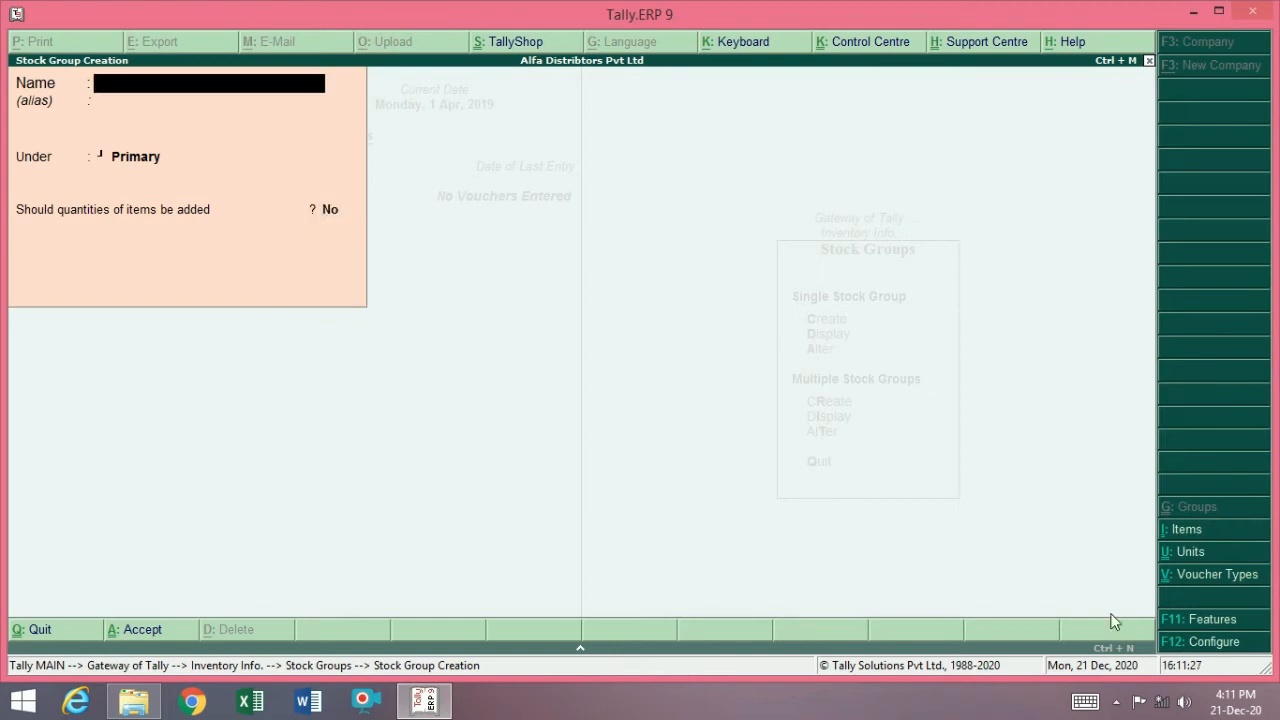
Step: Leave the stock group screens and open the creation form for a single stock item
key("Escape")
key("Escape")
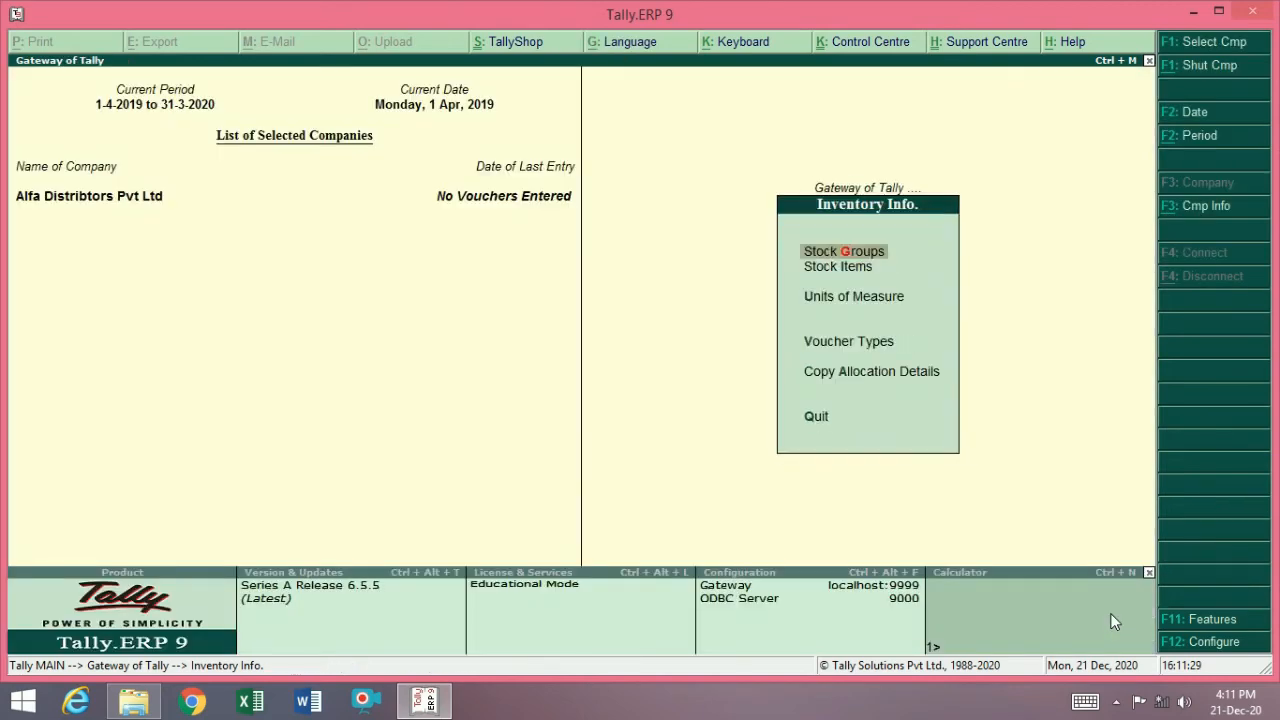
key("Down")
key("Down")
key("Up")
key("Return")
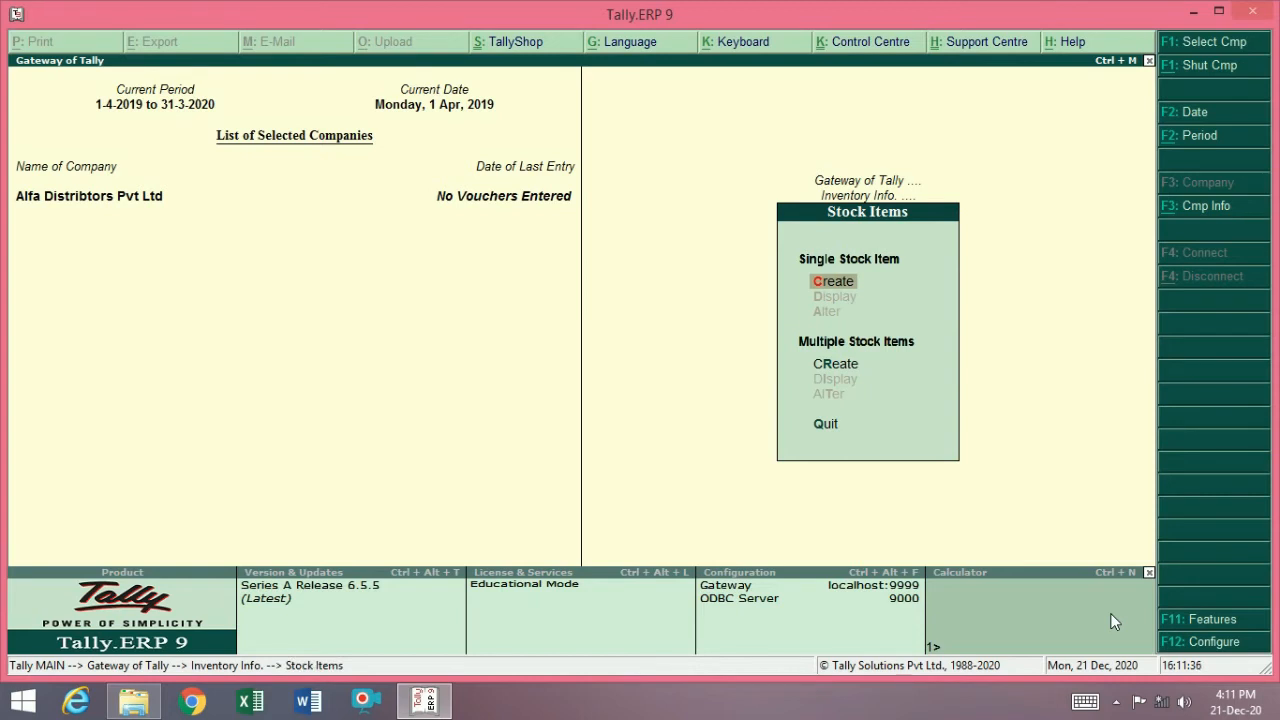
key("Return")
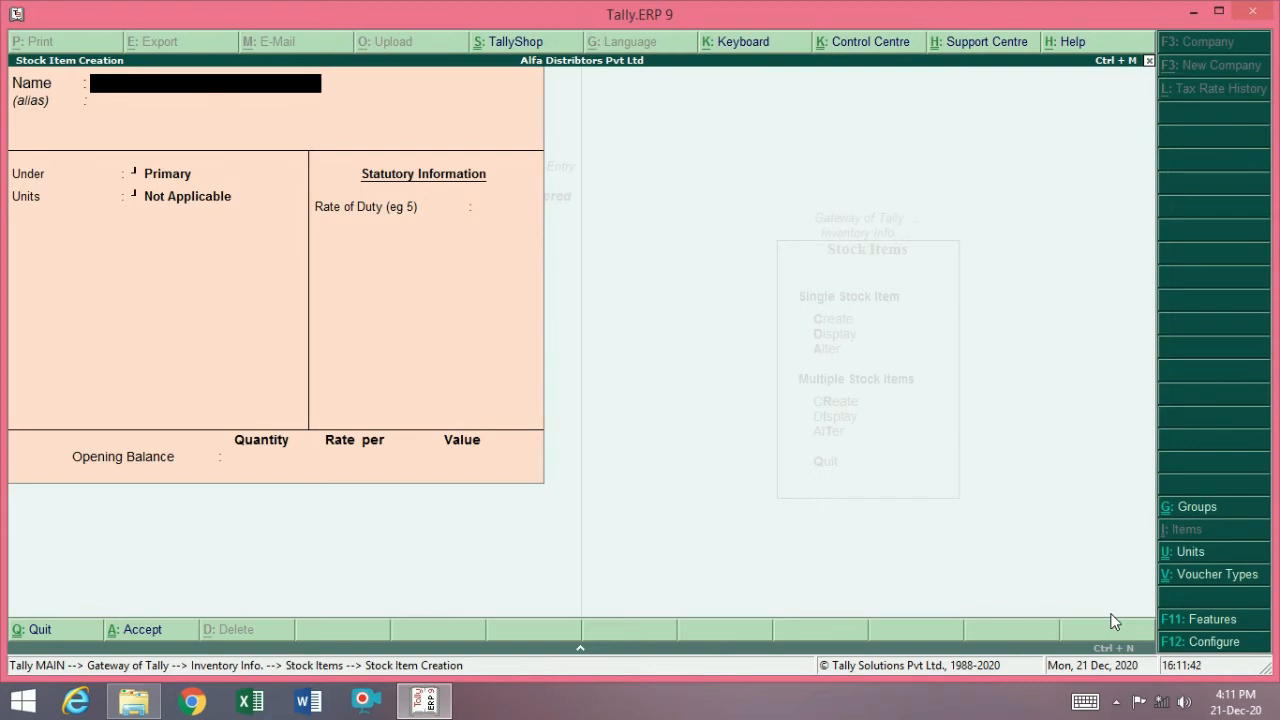
left_click(1116, 701)
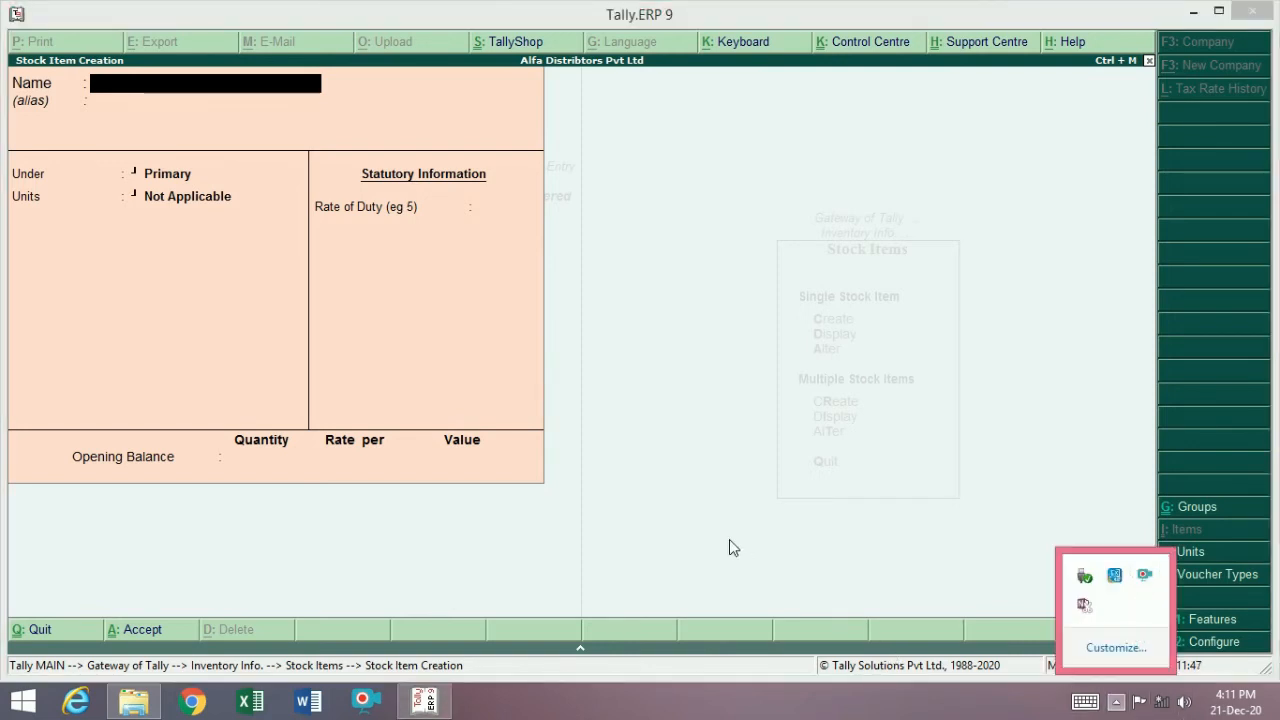
left_click(925, 438)
Step: Name the new stock item Amla Plus without an alias and place it under the Hair Oil group
type("Am")
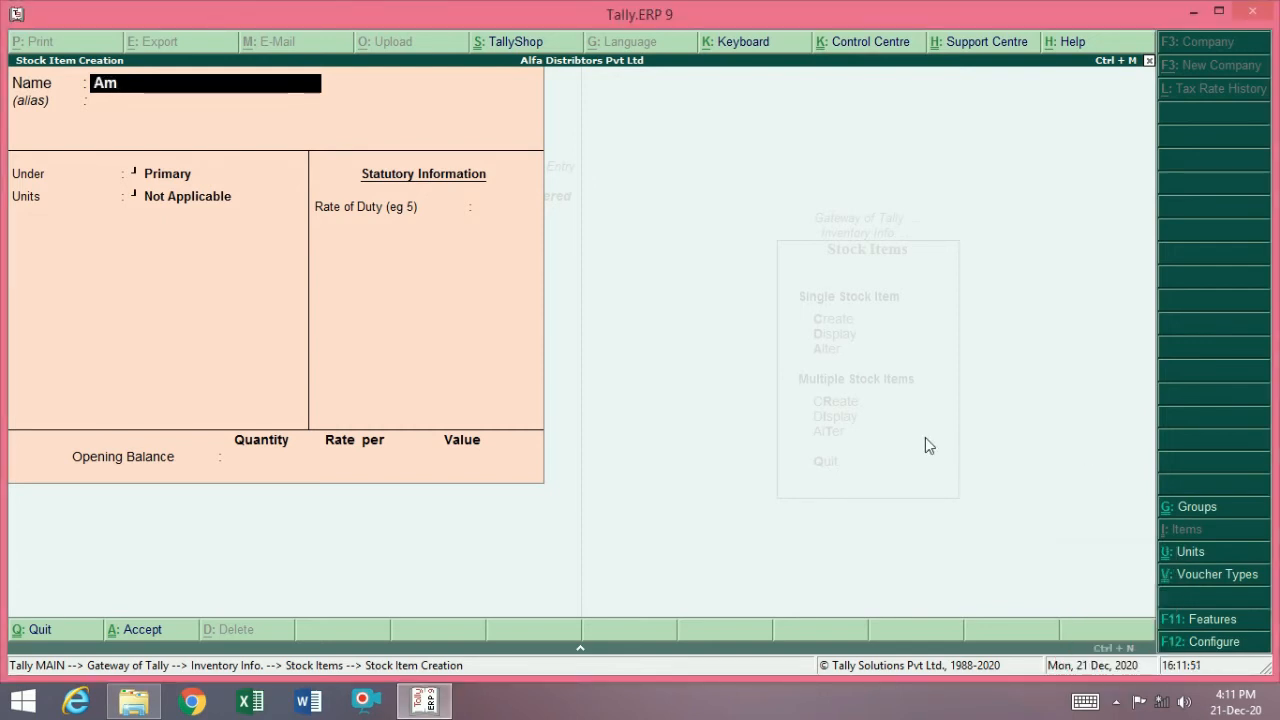
type("la Plus")
key("Return")
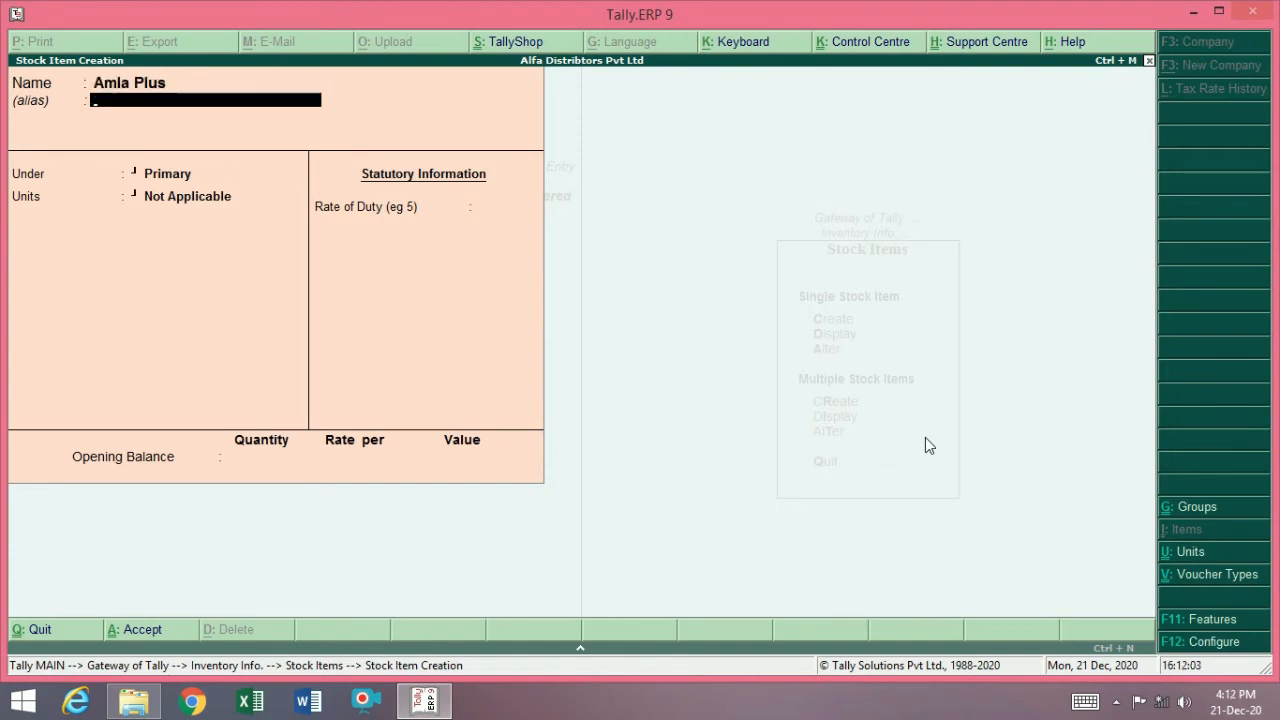
key("Return")
key("Down")
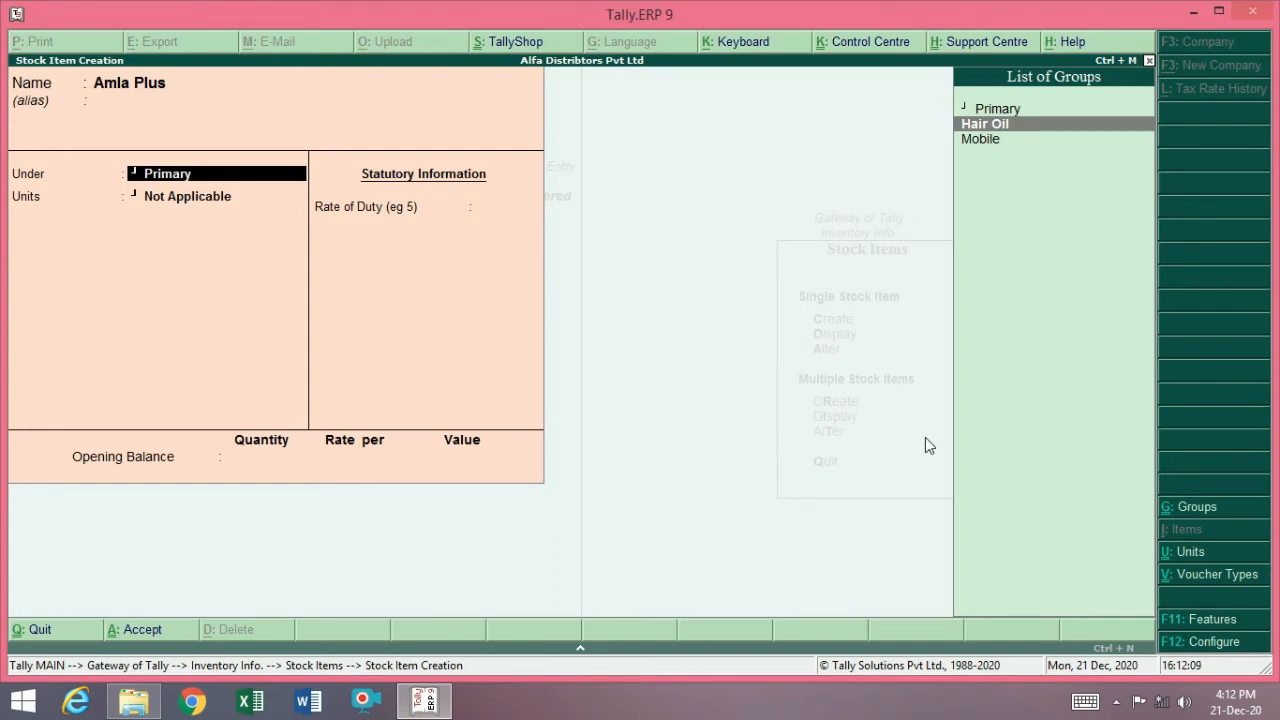
key("Return")
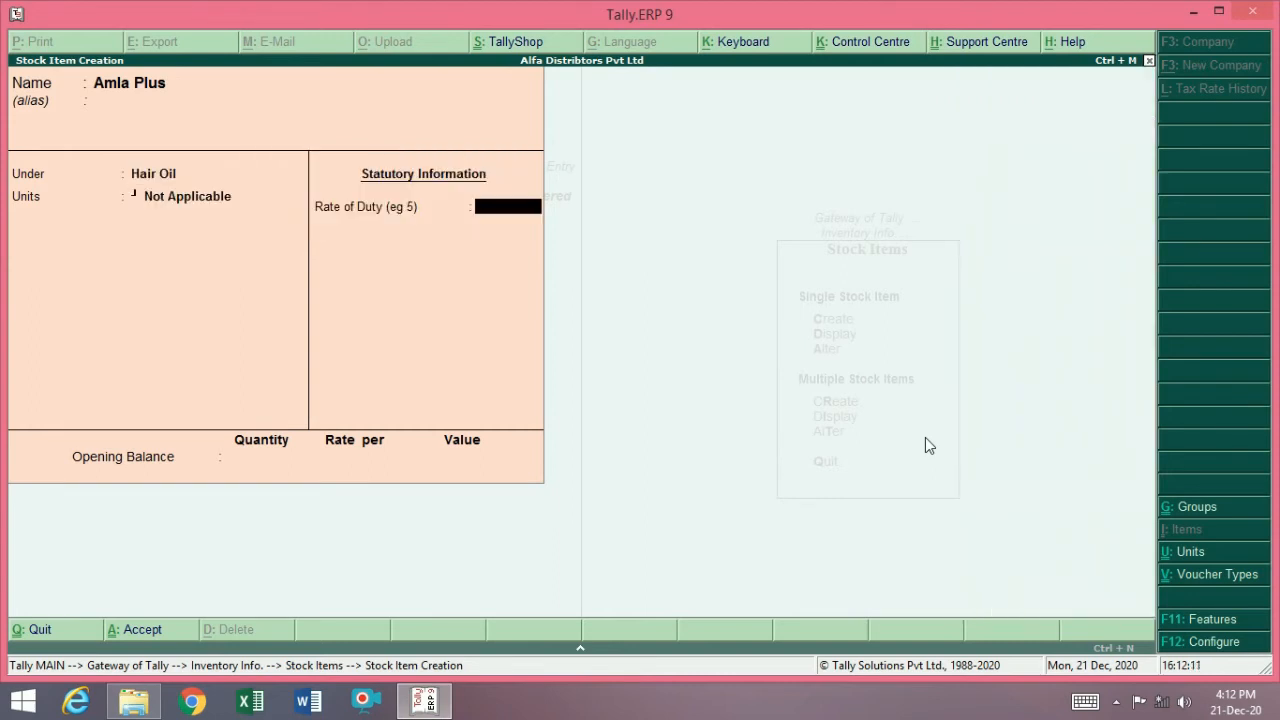
Step: Set the item's units to bottles and leave the rate of duty at 0
key("Return")
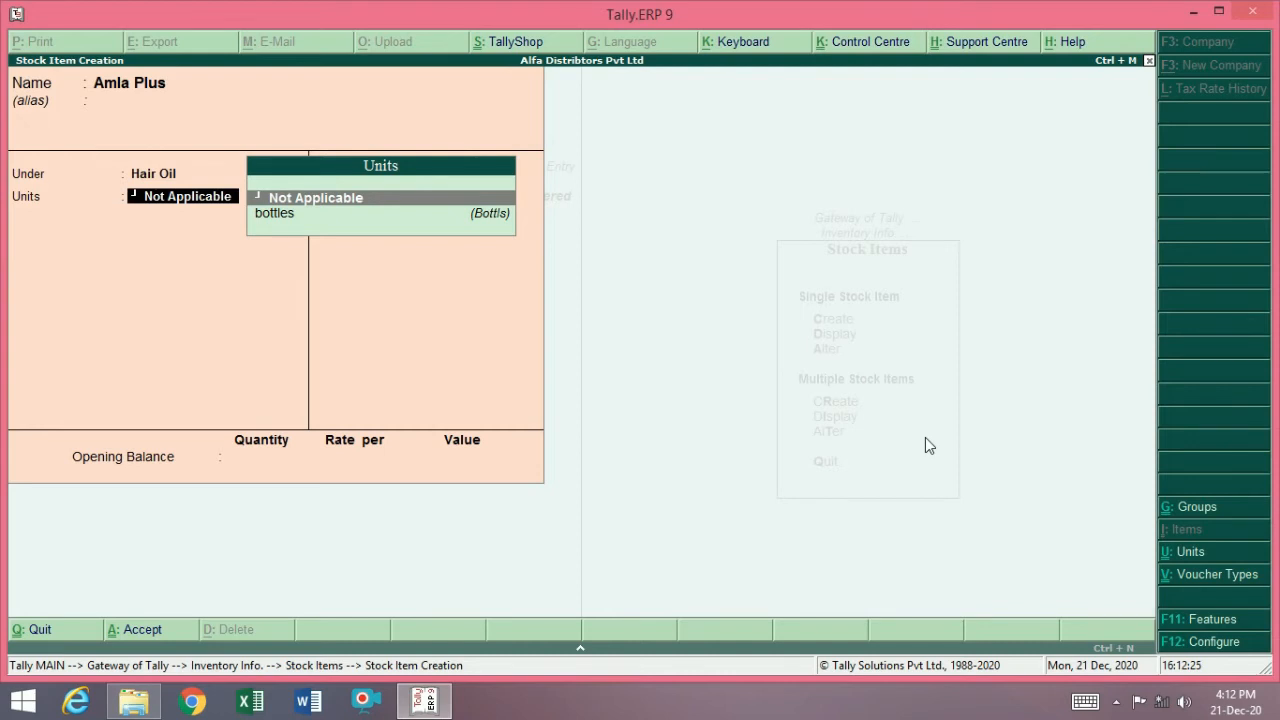
key("Down")
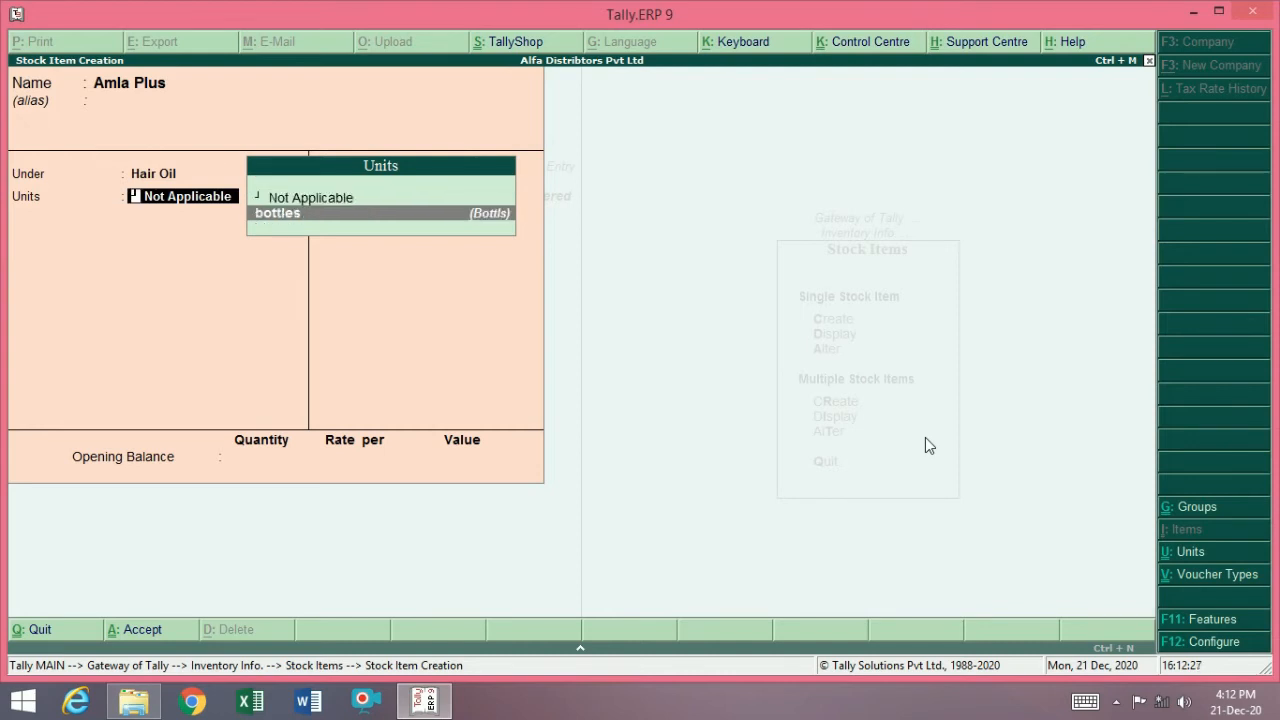
key("Return")
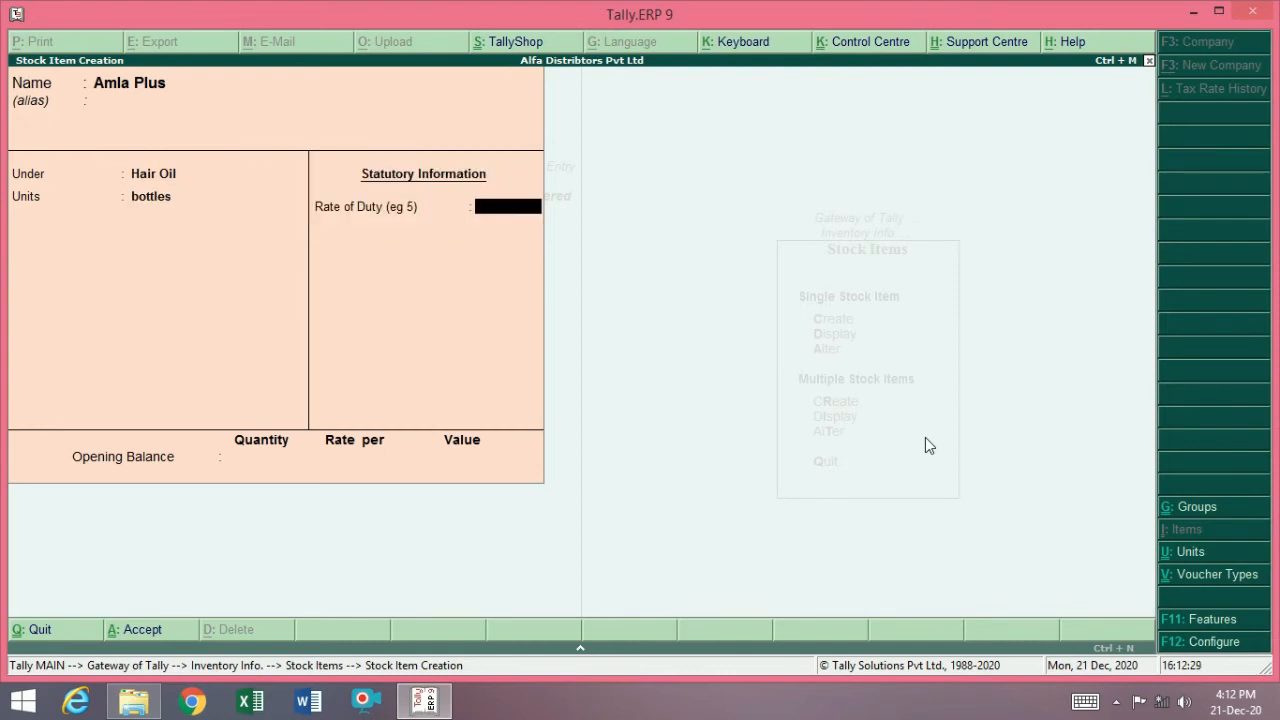
key("Return")
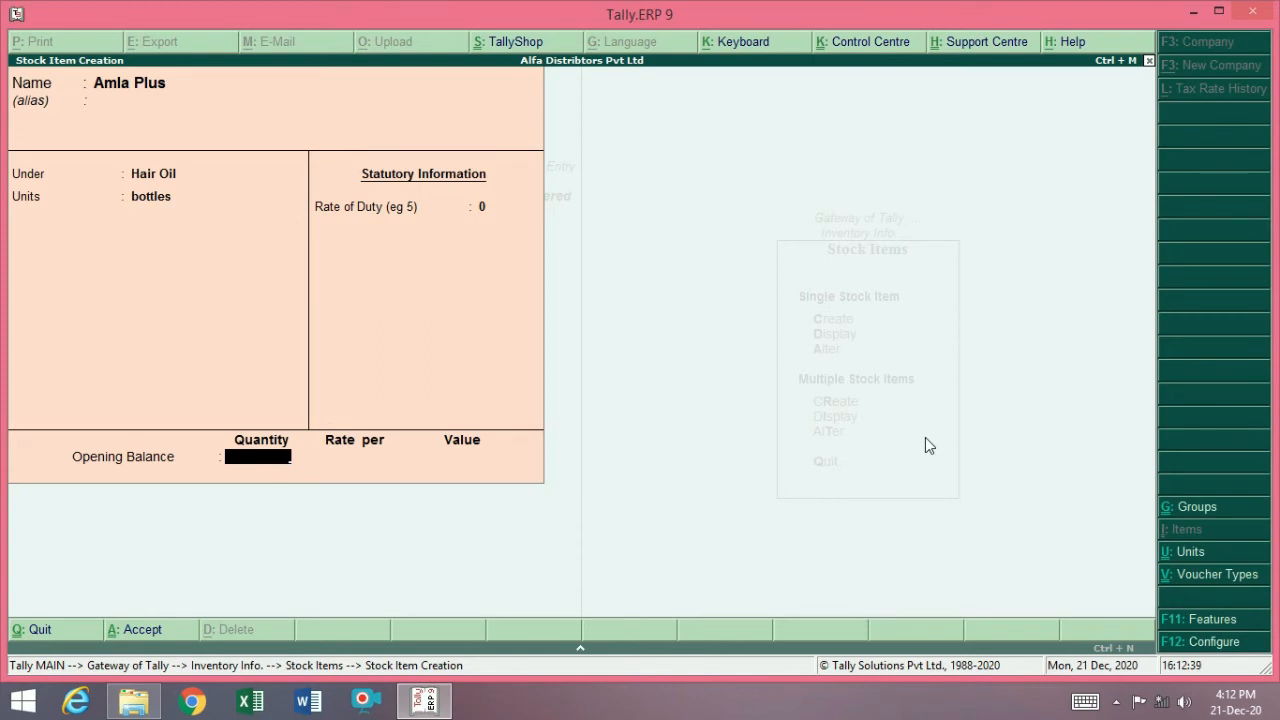
Step: Decline saving the item without an opening balance, and set its opening quantity to 5000 bottles
key("Return")
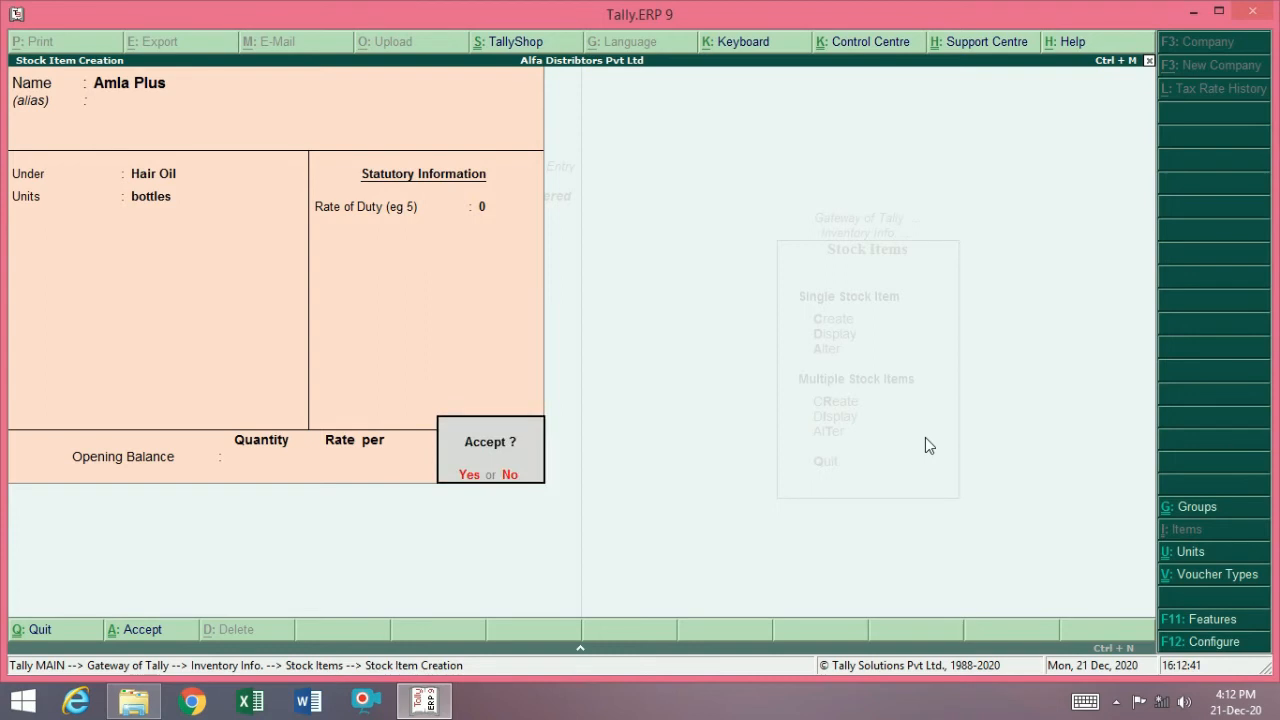
type("n")
type("5000")
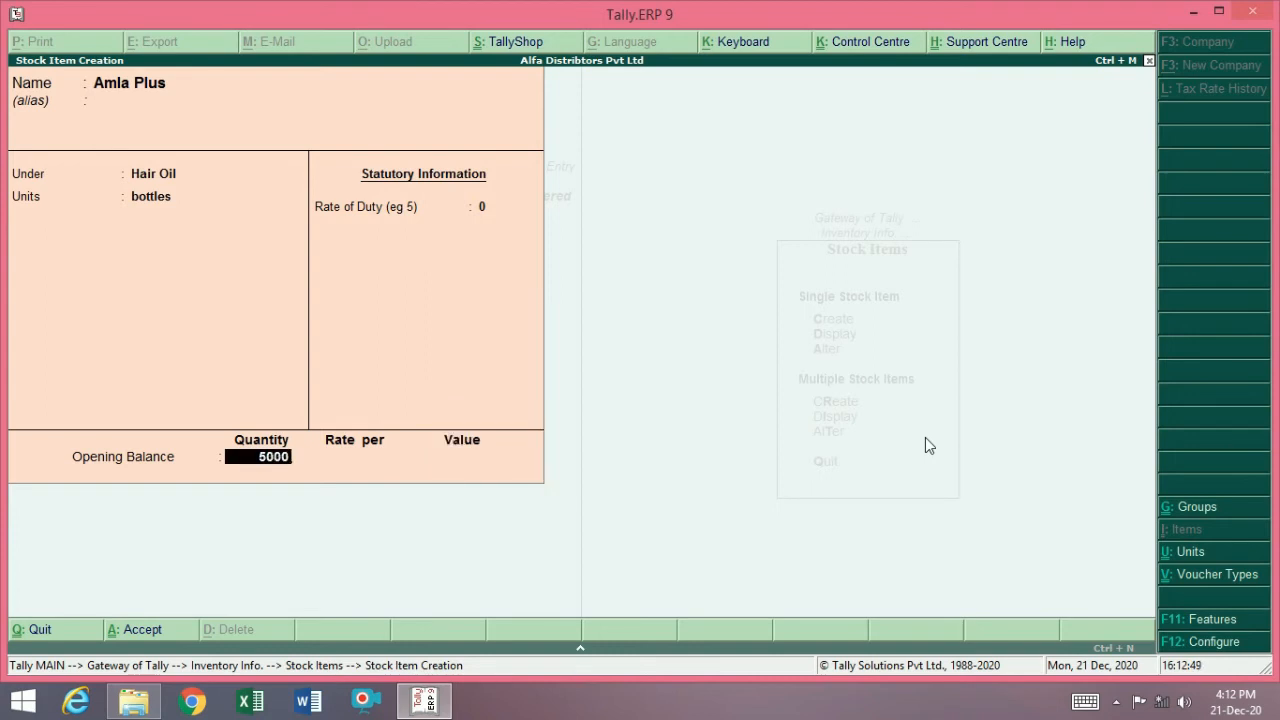
key("Return")
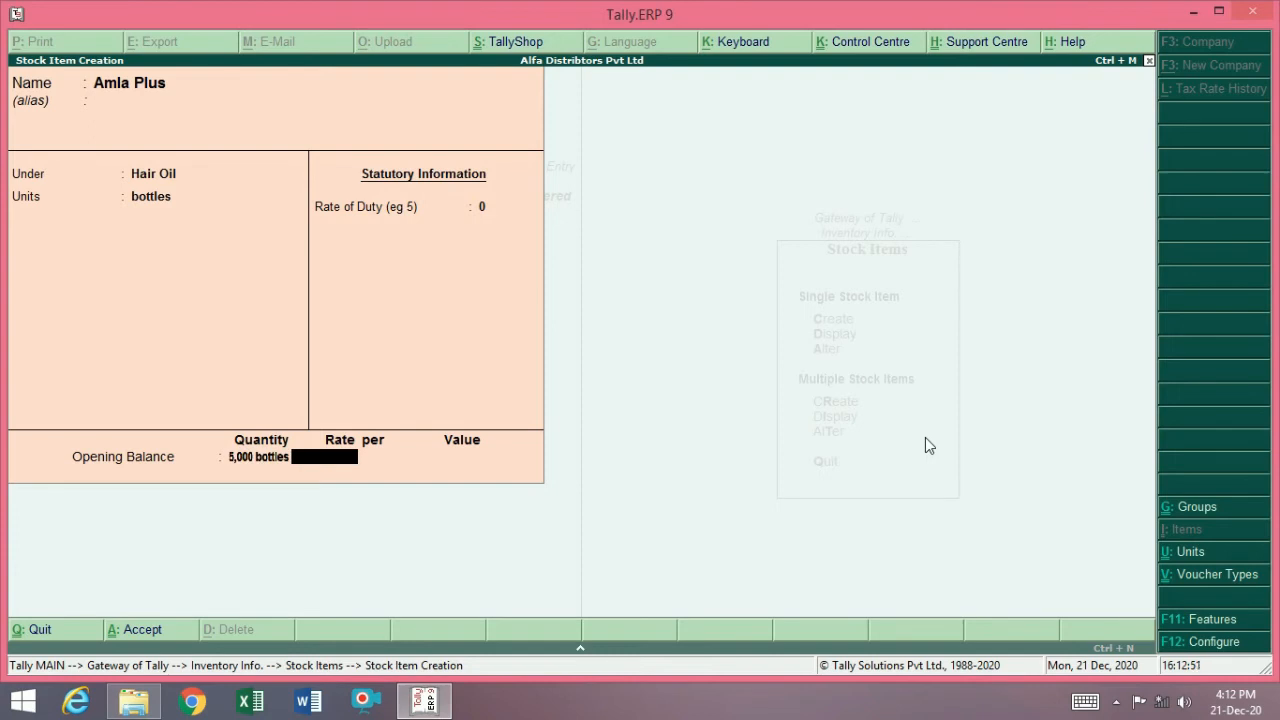
Step: Set the opening balance rate to 200 per bottle and accept the stock item
type("2200")
key("BackSpace")
key("BackSpace")
key("BackSpace")
type("00")
key("Return")
key("Return")
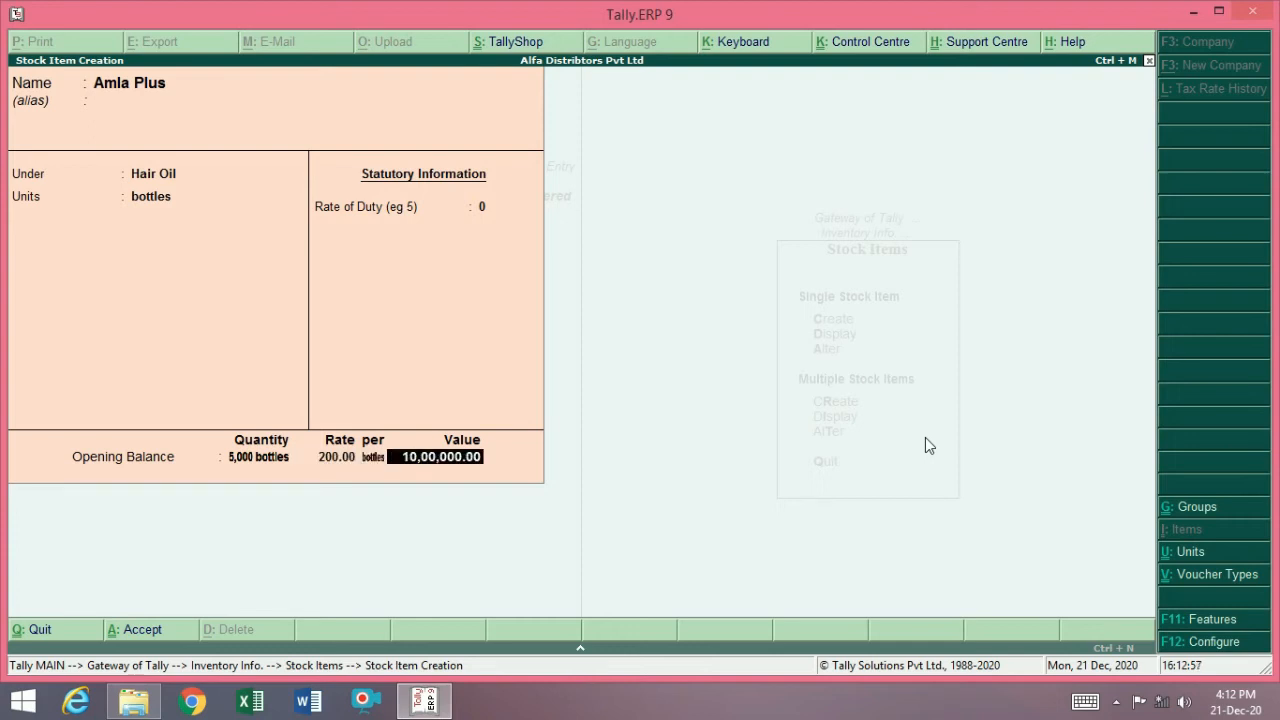
key("Return")
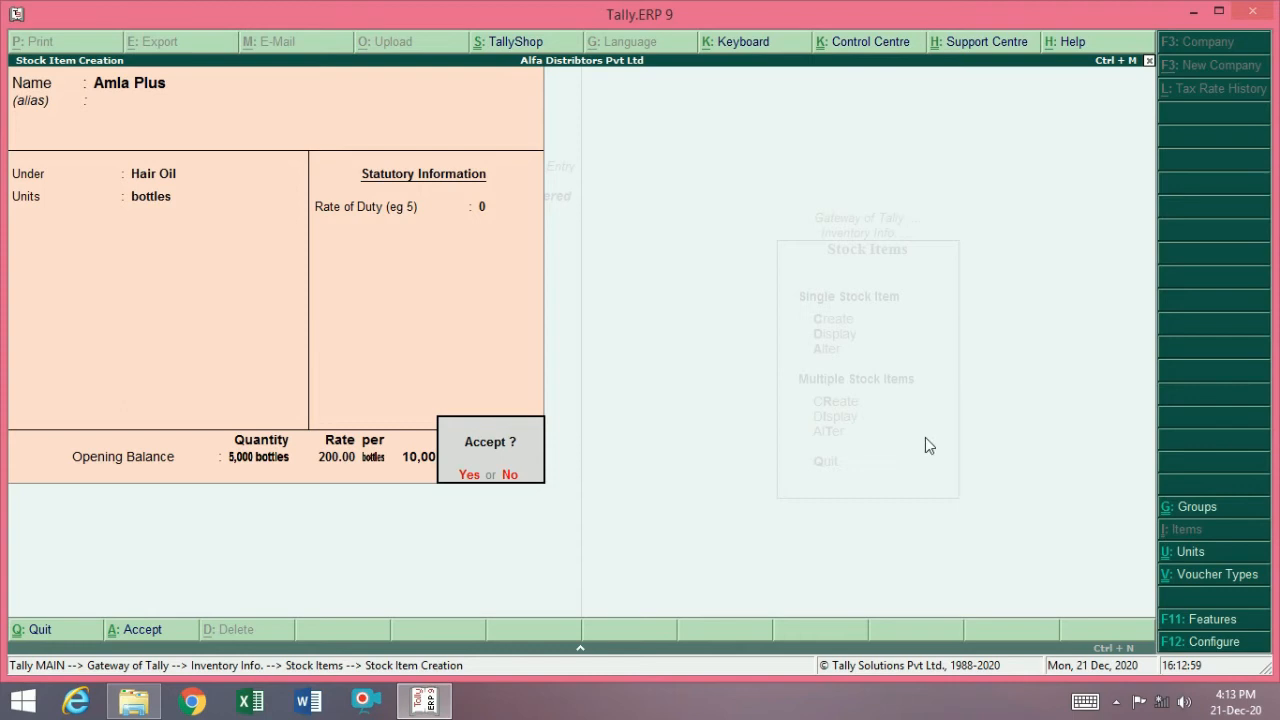
key("Return")
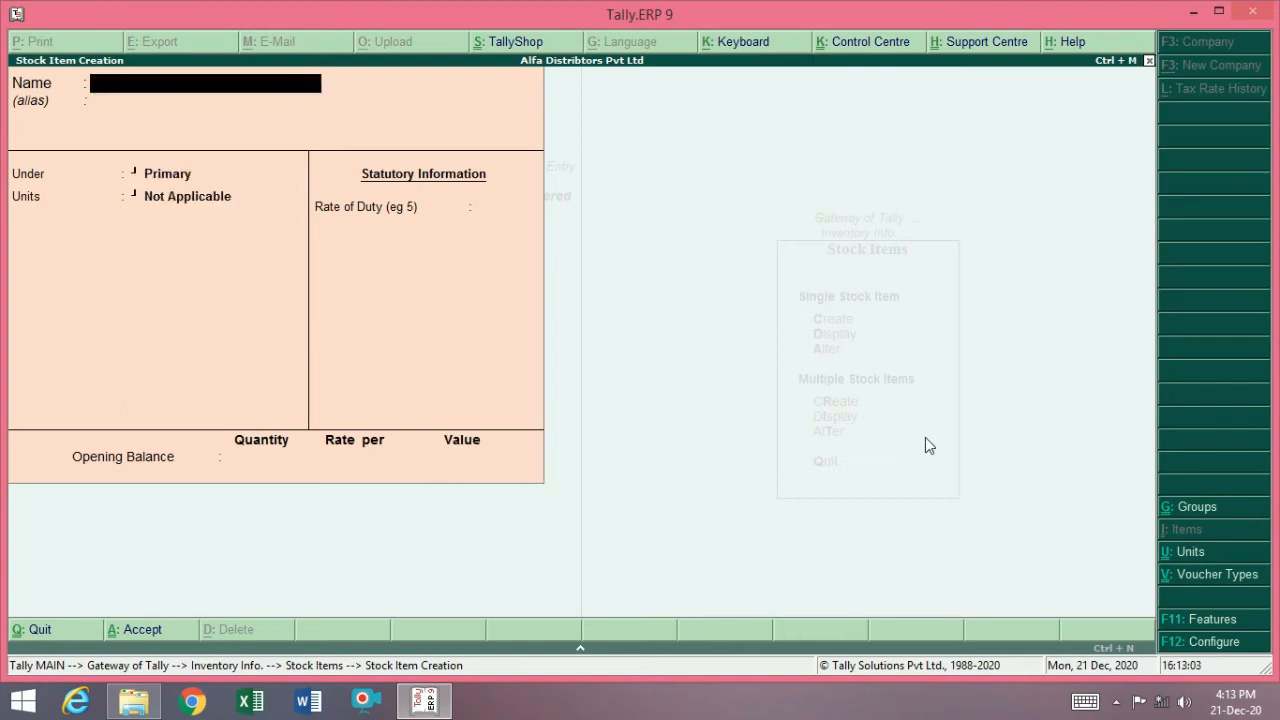
Step: Quit stock item creation and look over the Display and Alter options for stock items
key("Escape")
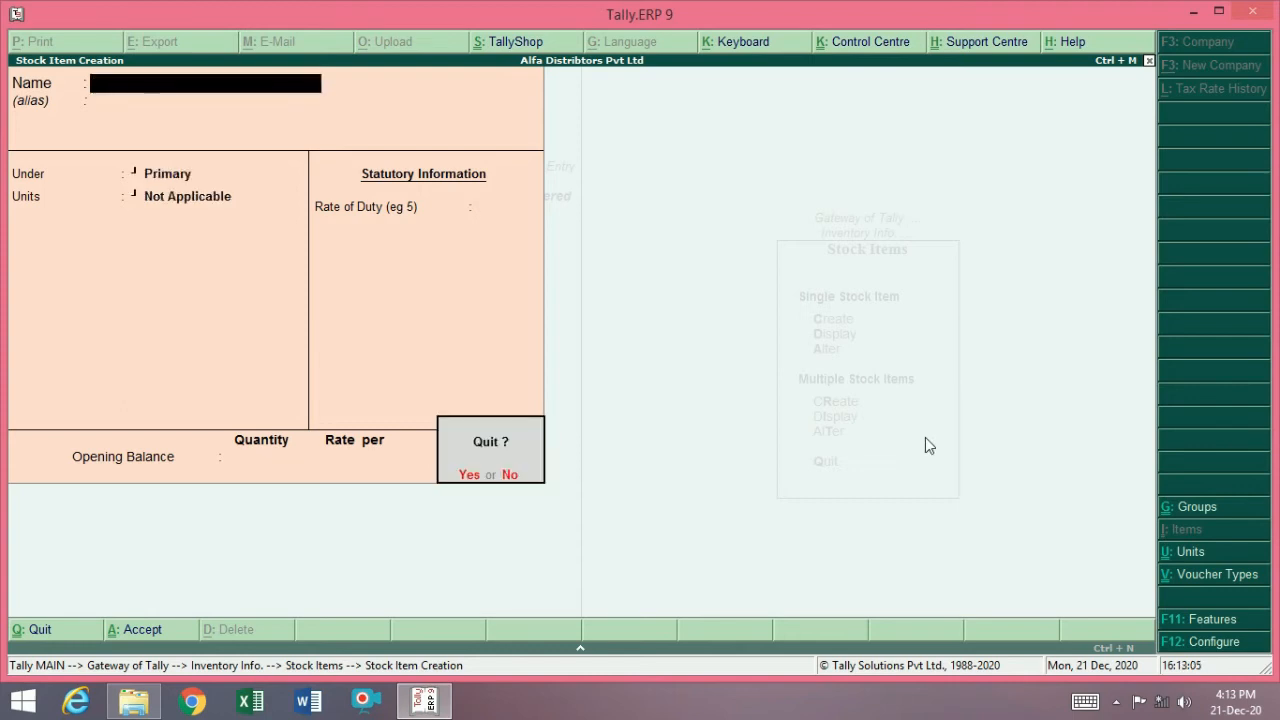
key("Return")
key("Down")
key("Down")
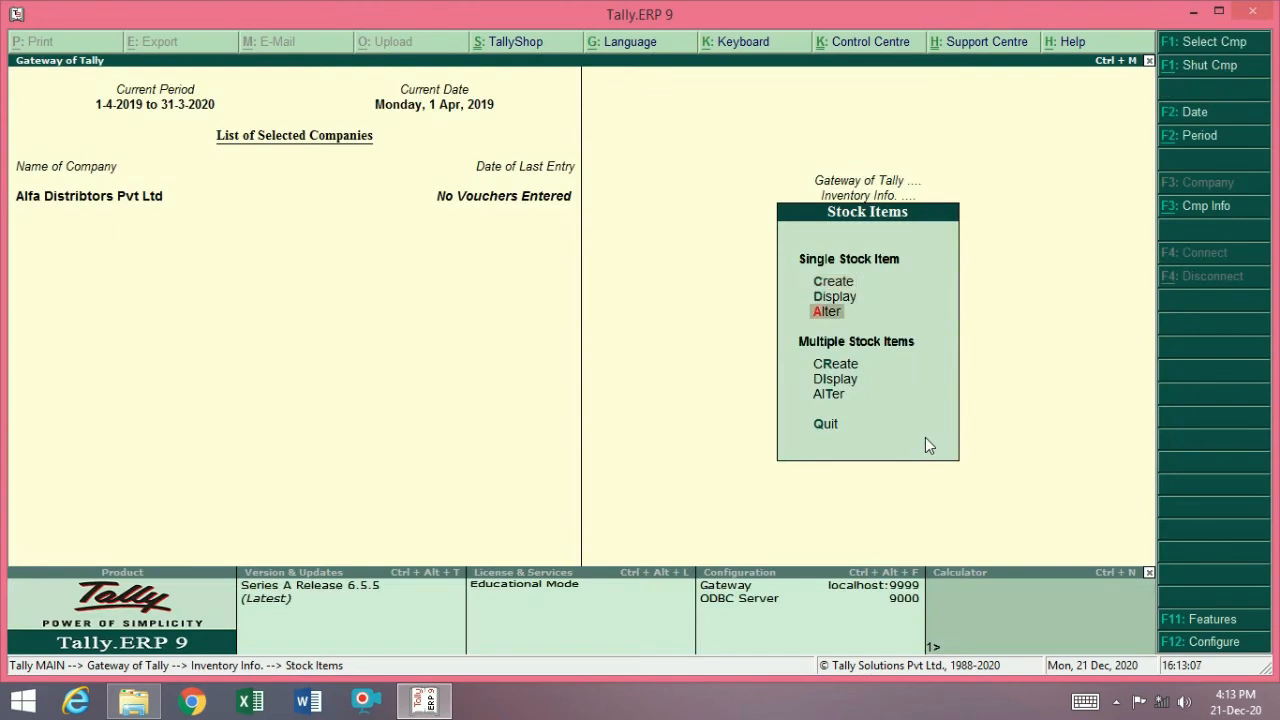
key("Up")
key("Down")
key("Down")
key("Down")
key("Up")
key("Up")
key("Up")
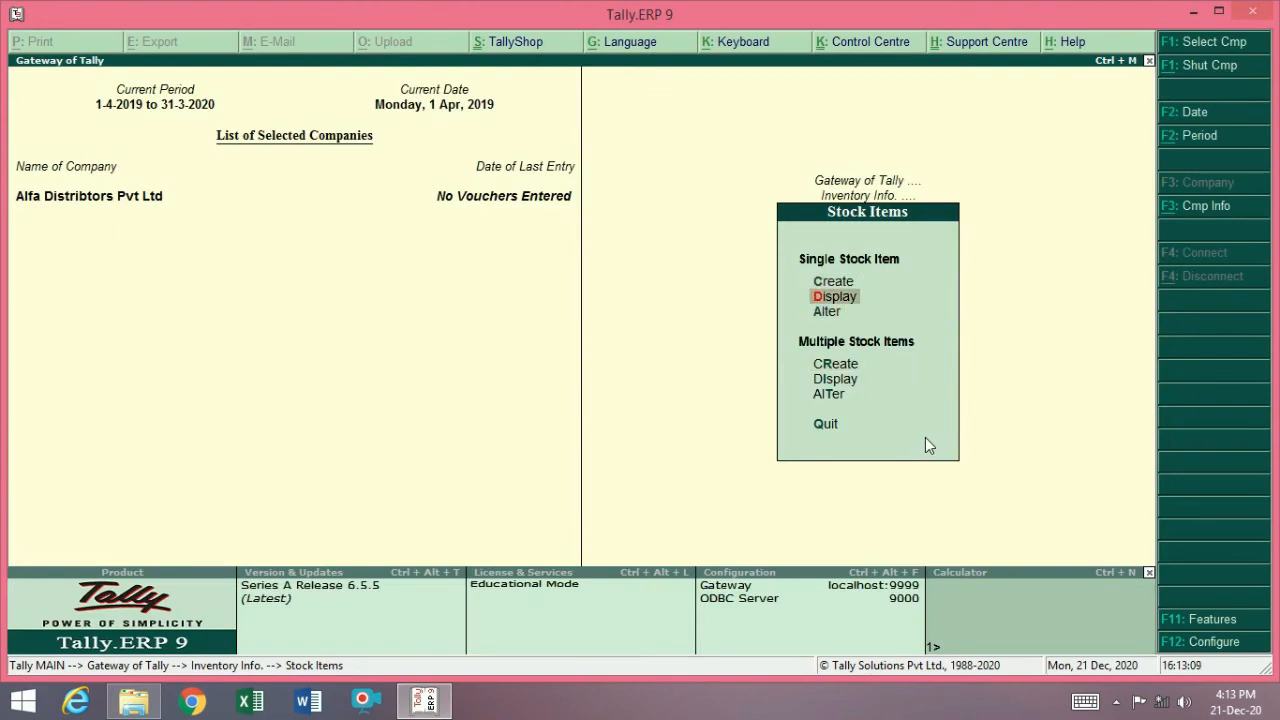
Step: Display the Amla Plus stock item and return to the Stock Items options
key("Return")
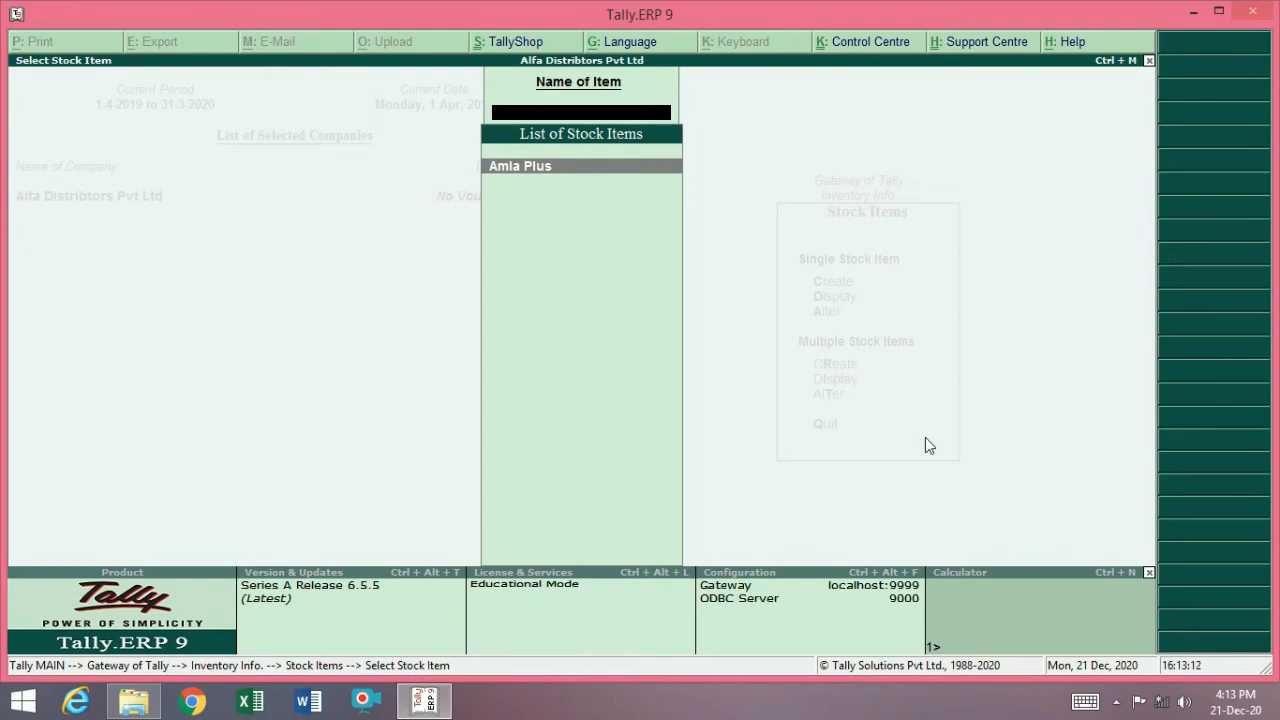
key("Return")
key("Escape")
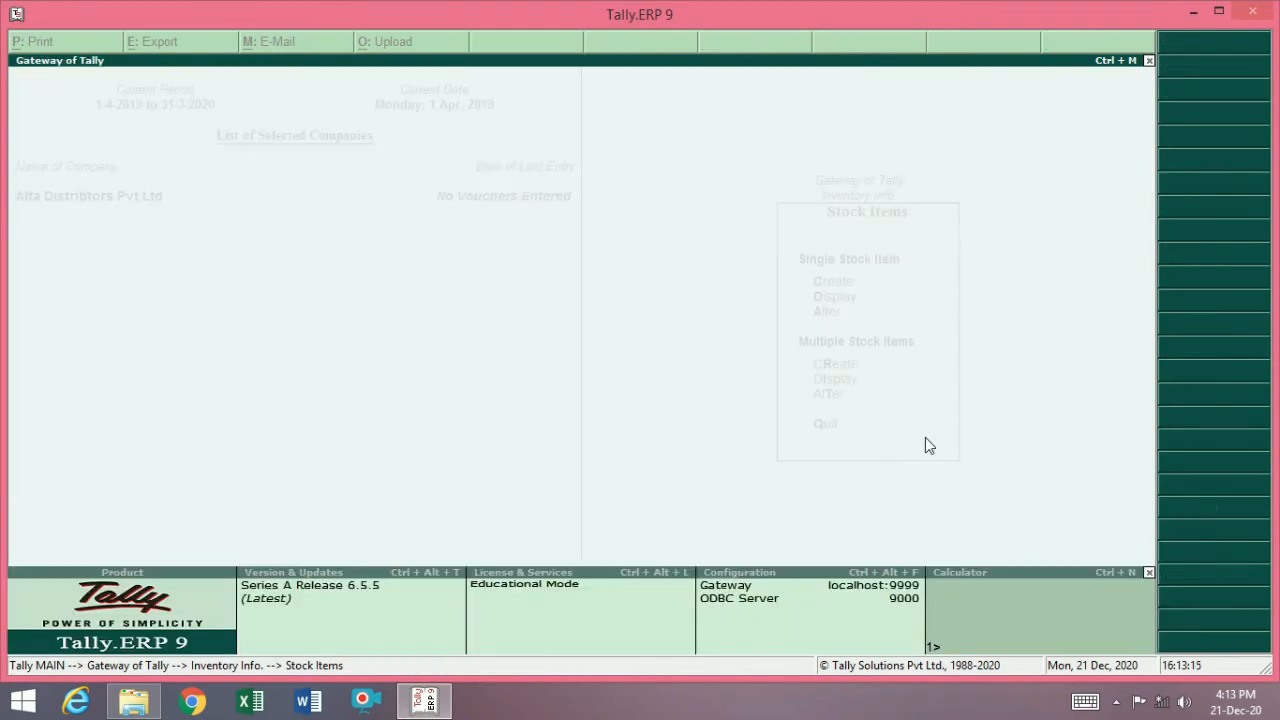
key("Escape")
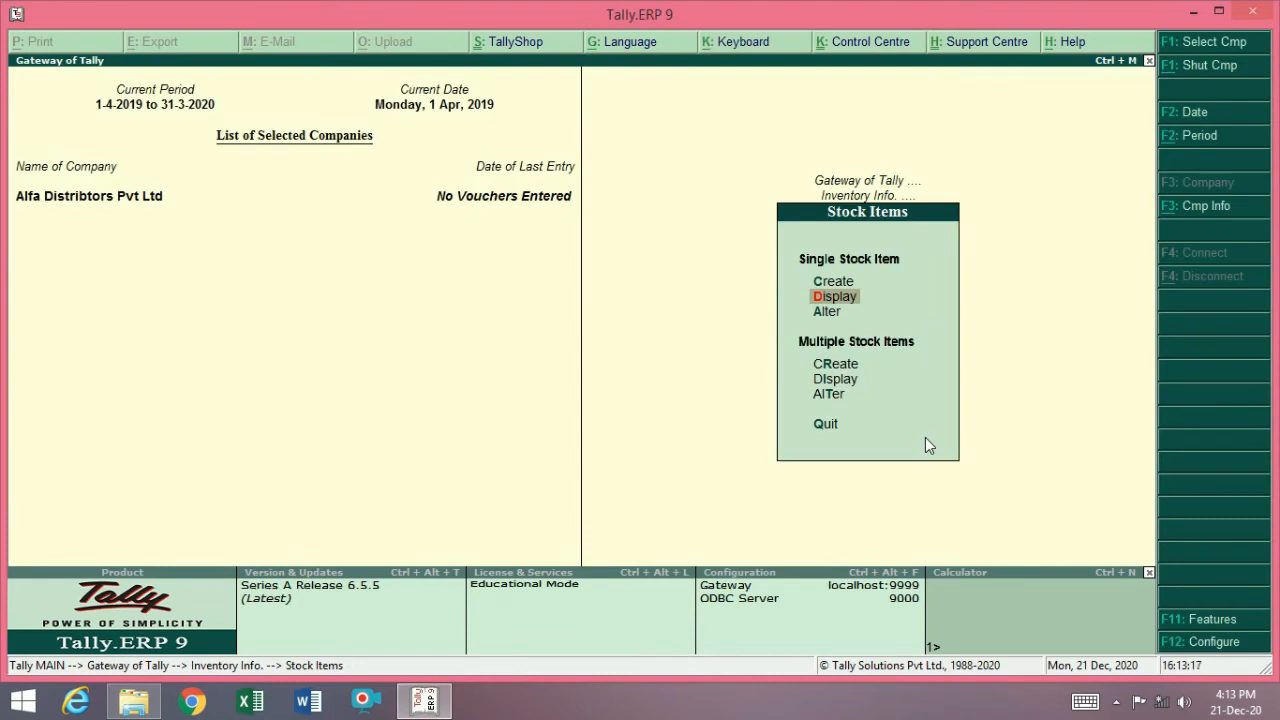
Step: Open the single stock item Amla Plus for alteration
key("Down")
key("Down")
key("Up")
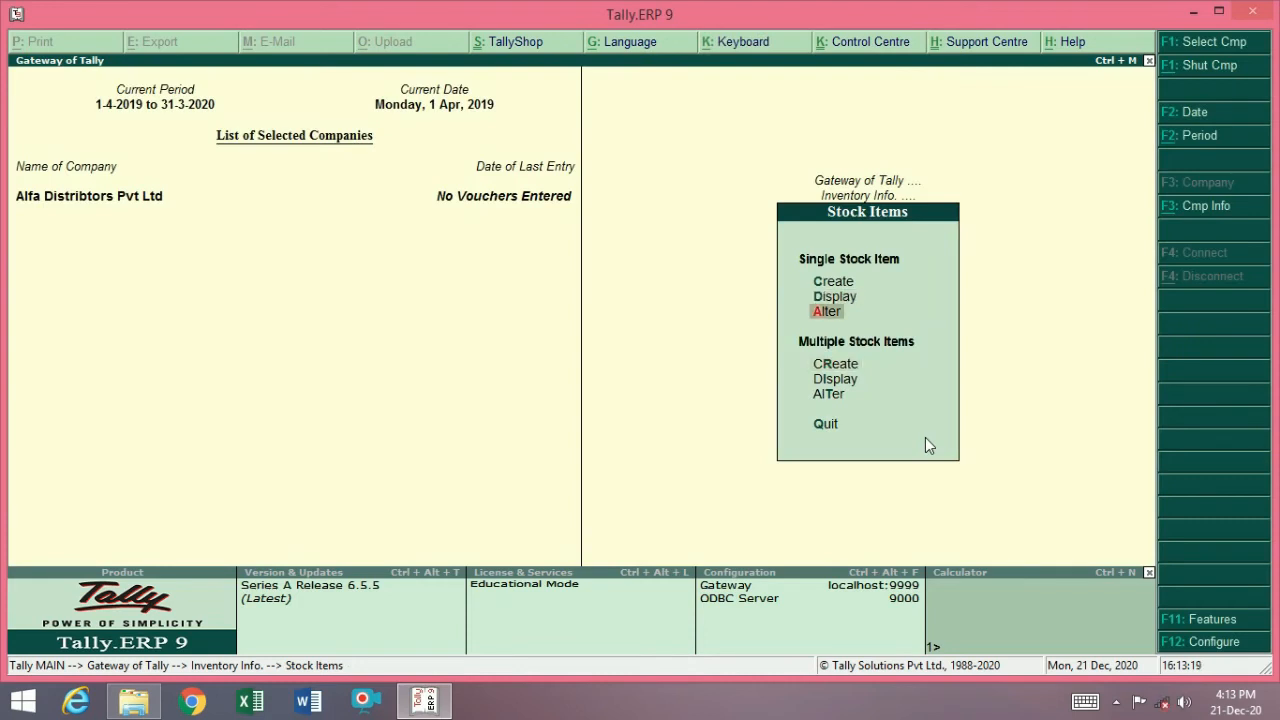
key("Up")
key("Down")
key("Return")
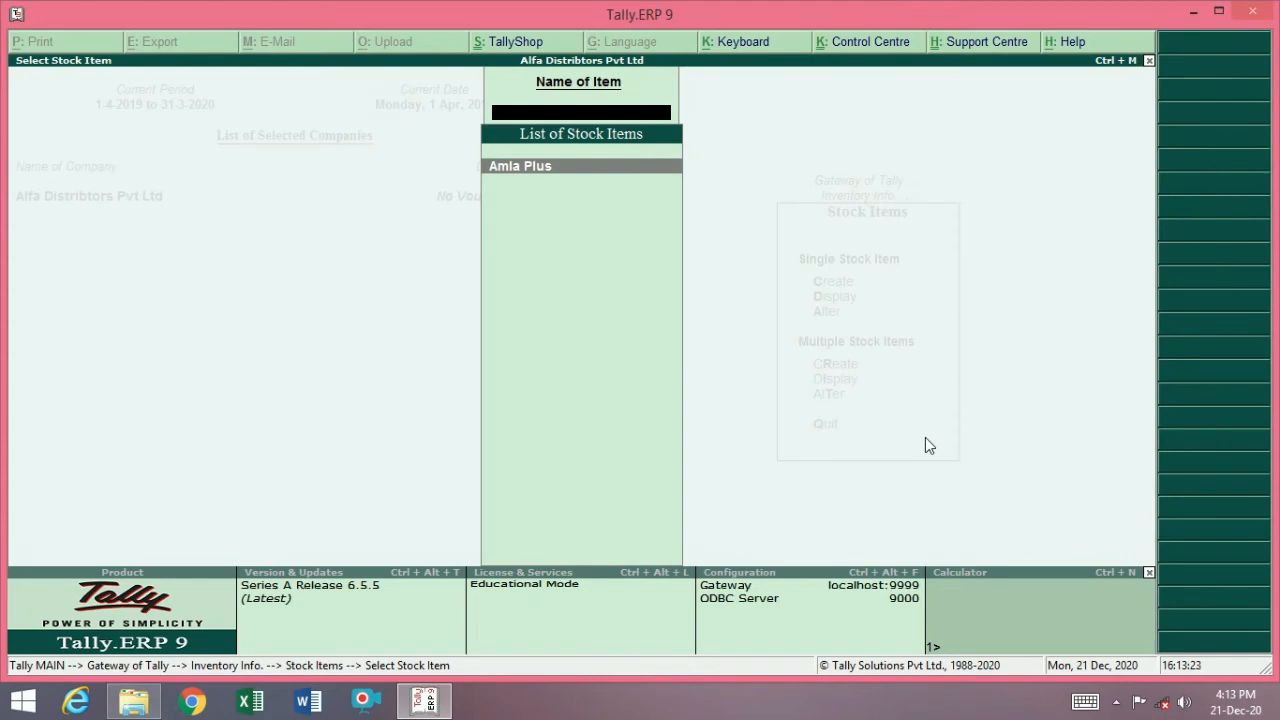
key("Return")
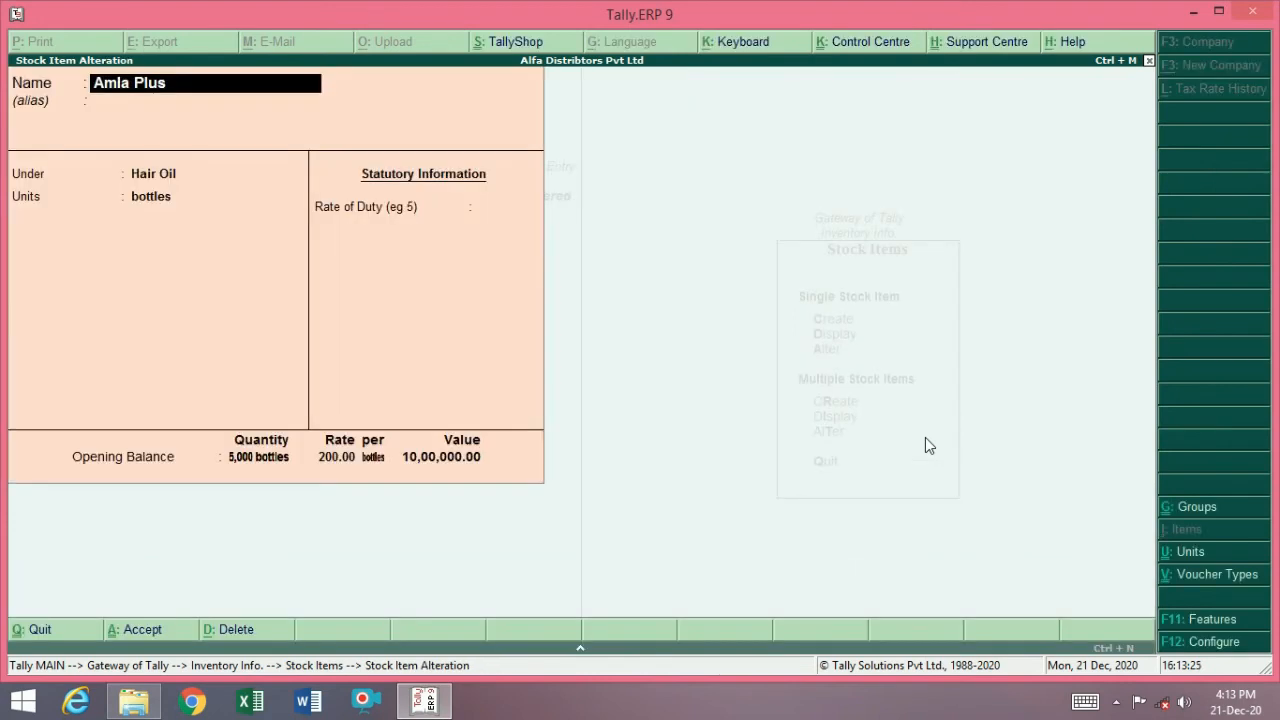
Step: Go through the Amla Plus stock item's fields, accept the alteration and return to the Stock Items options
key("Return")
key("Return")
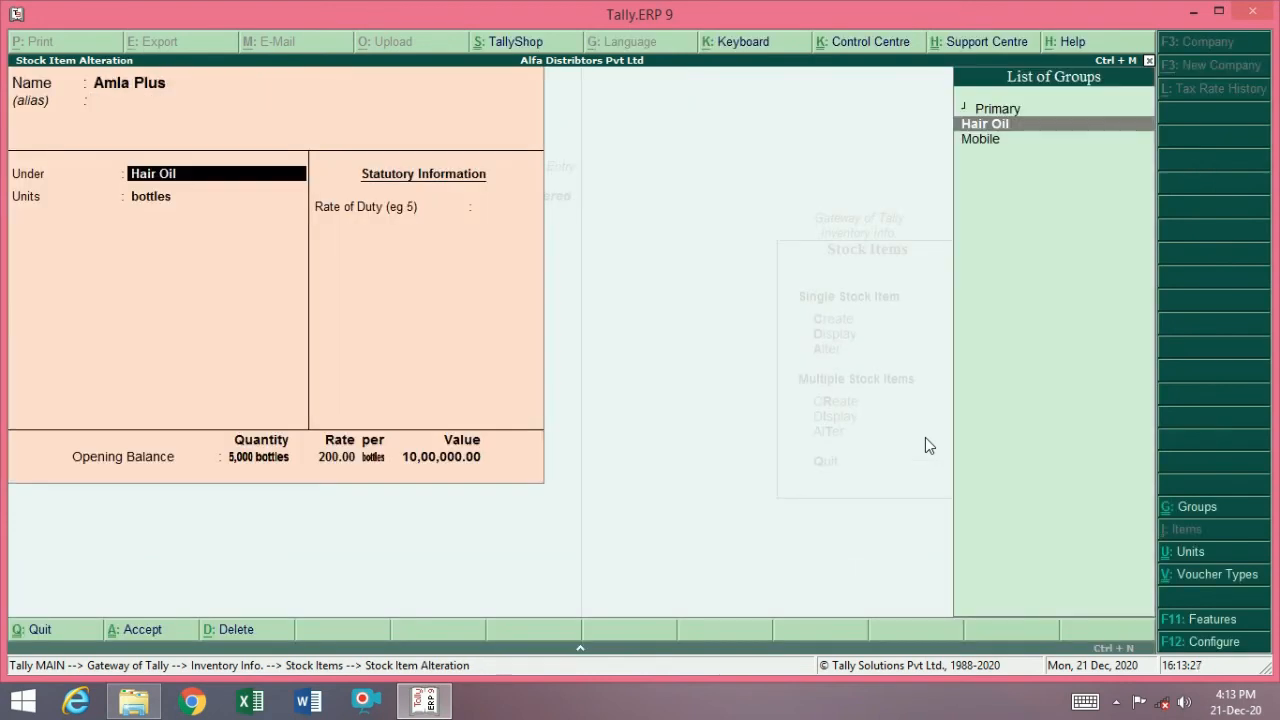
key("Return")
key("Return")
key("Return")
key("Return")
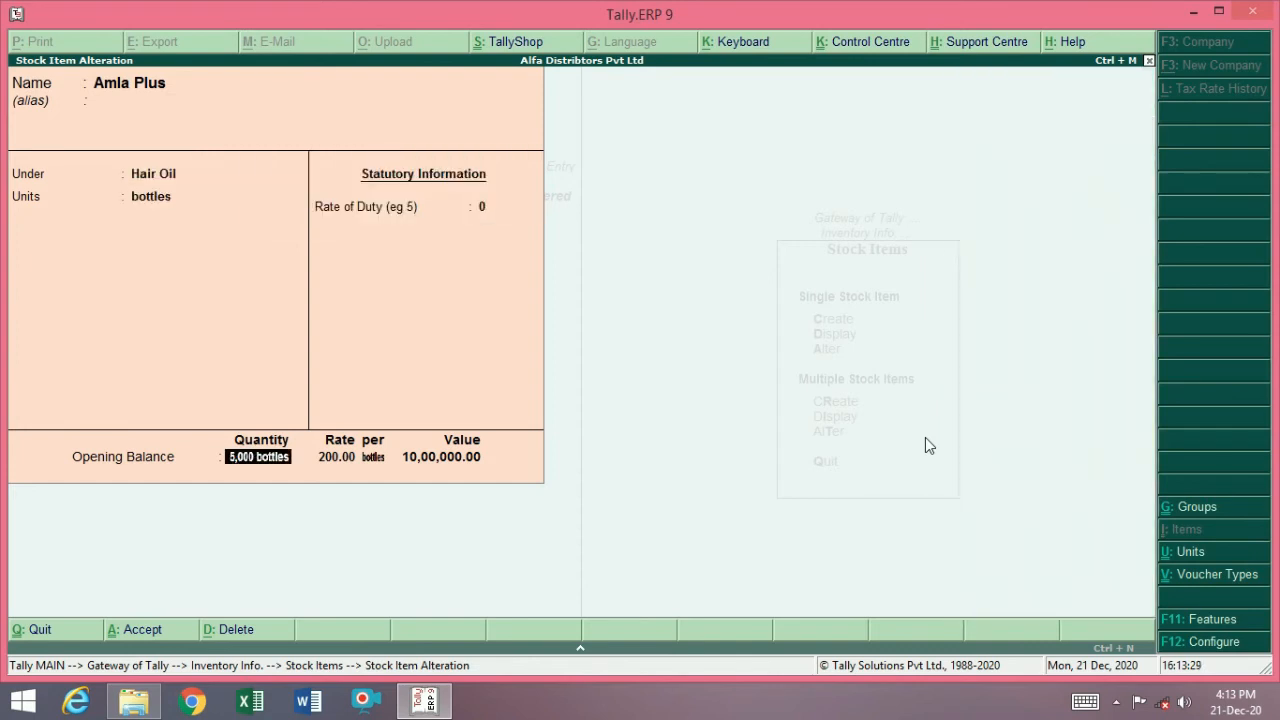
key("Return")
key("Return")
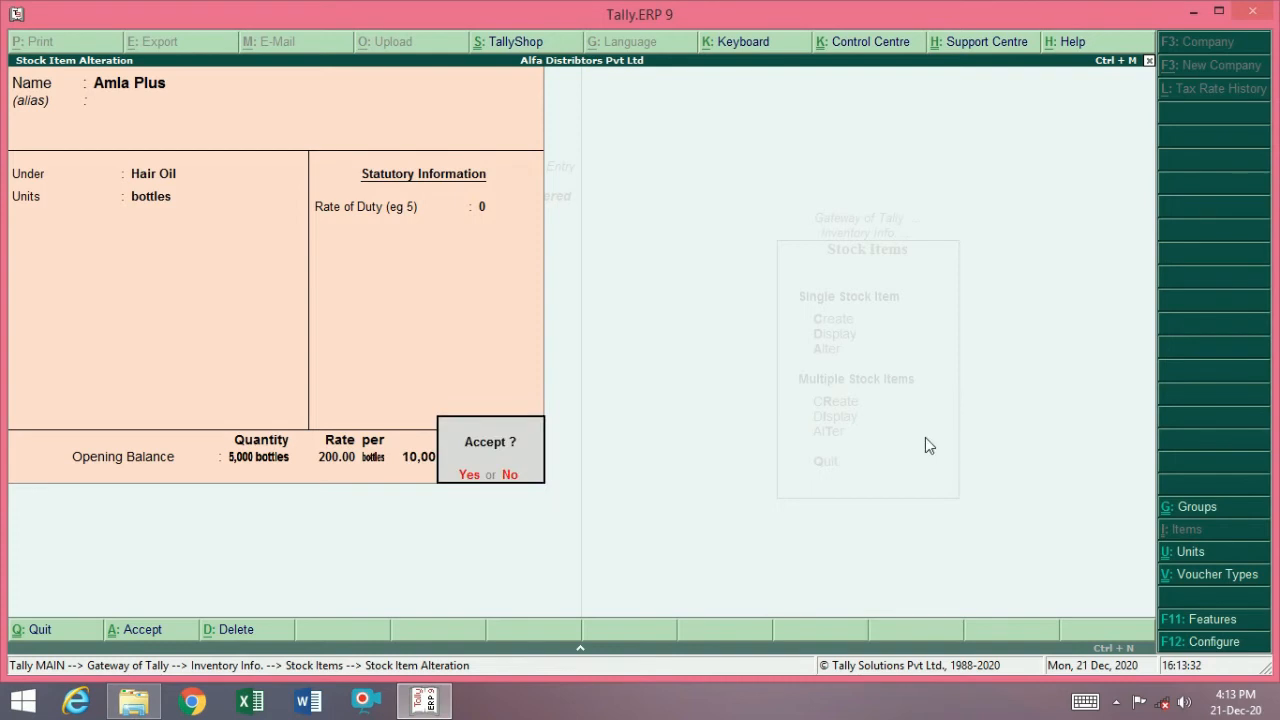
key("Return")
key("BackSpace")
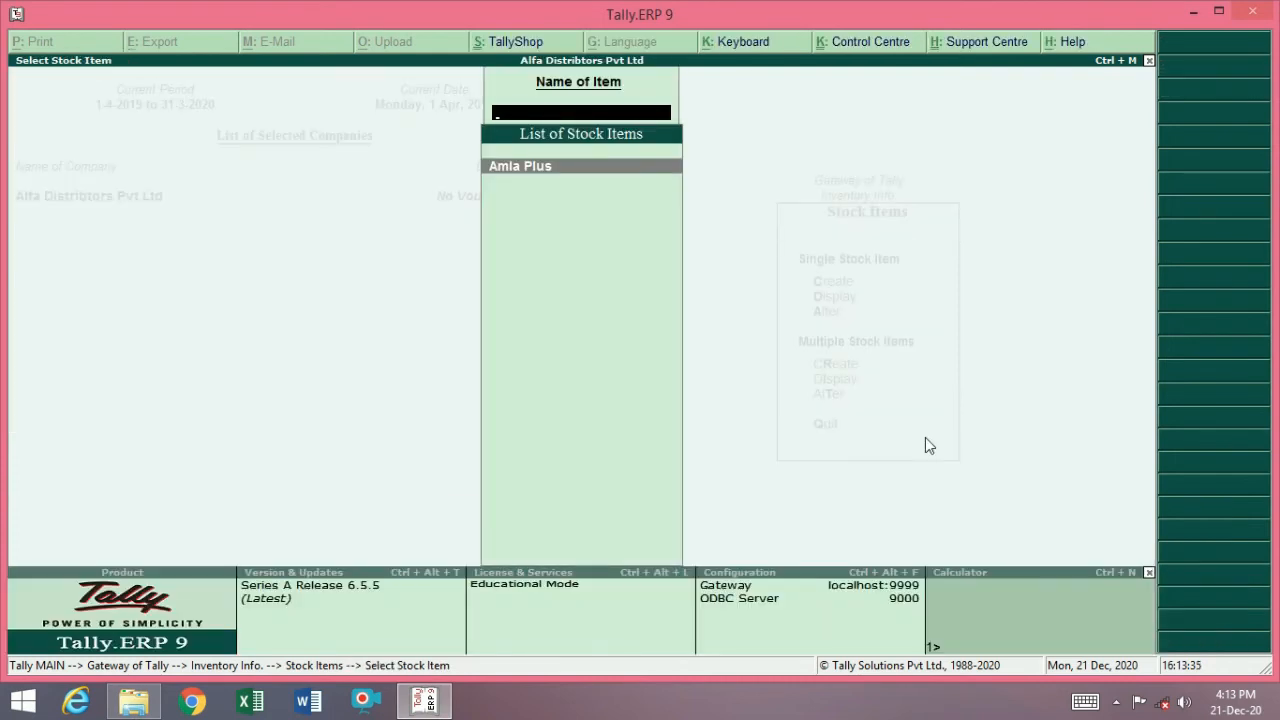
key("Escape")
Step: Look over the Create, Display and Alter options for multiple stock items
key("Down")
key("Down")
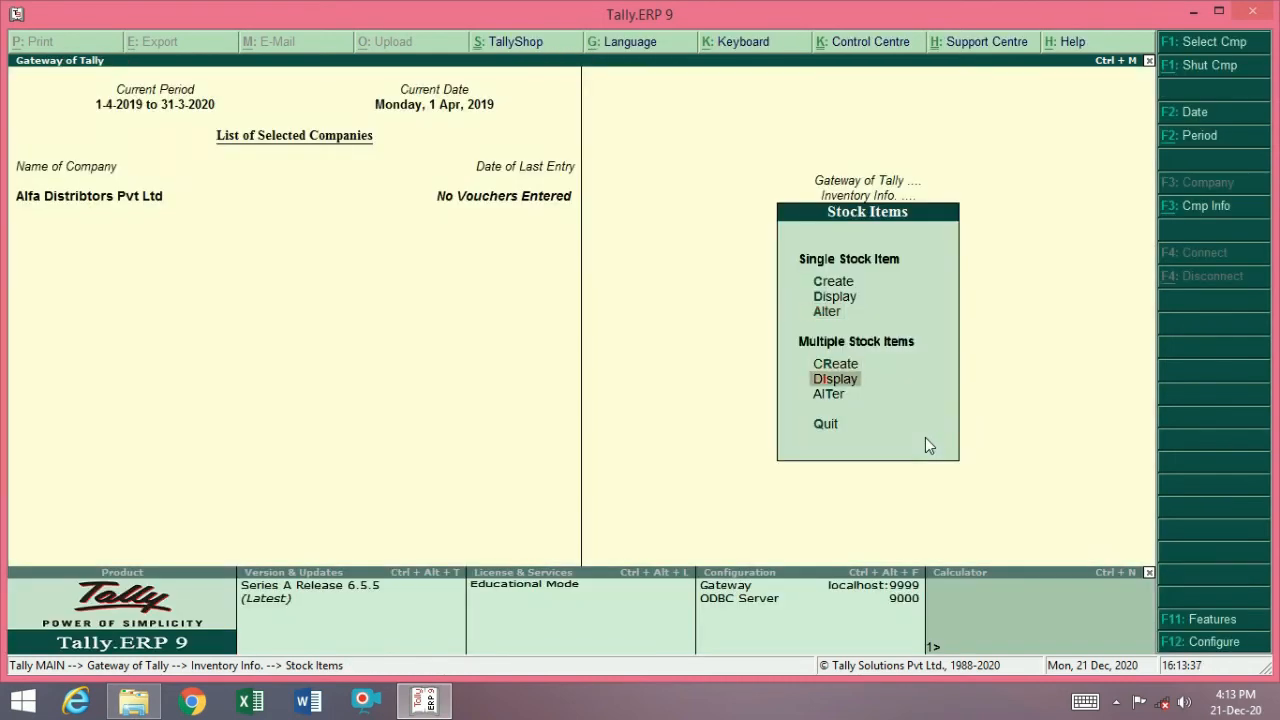
key("Up")
key("Down")
key("Down")
key("Up")
key("Up")
key("Down")
key("Down")
key("Up")
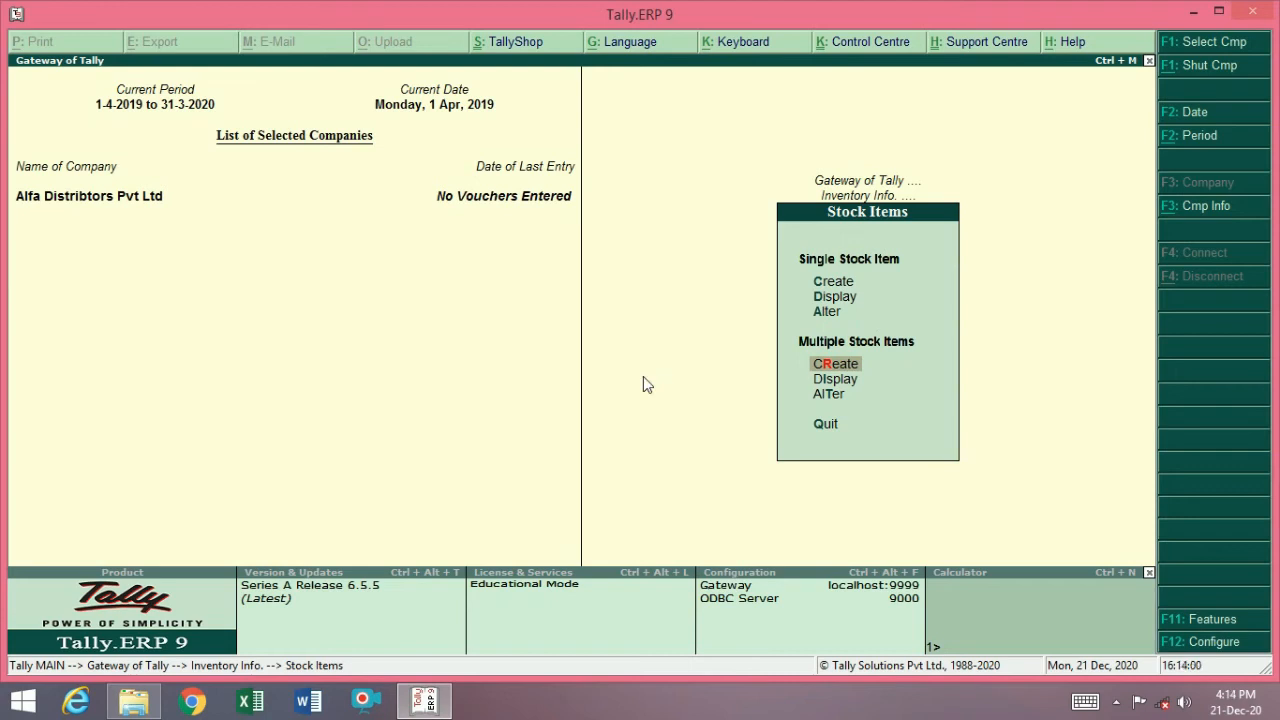
Step: Leave the Stock Items options and open Units of Measure in Inventory Info
key("Escape")
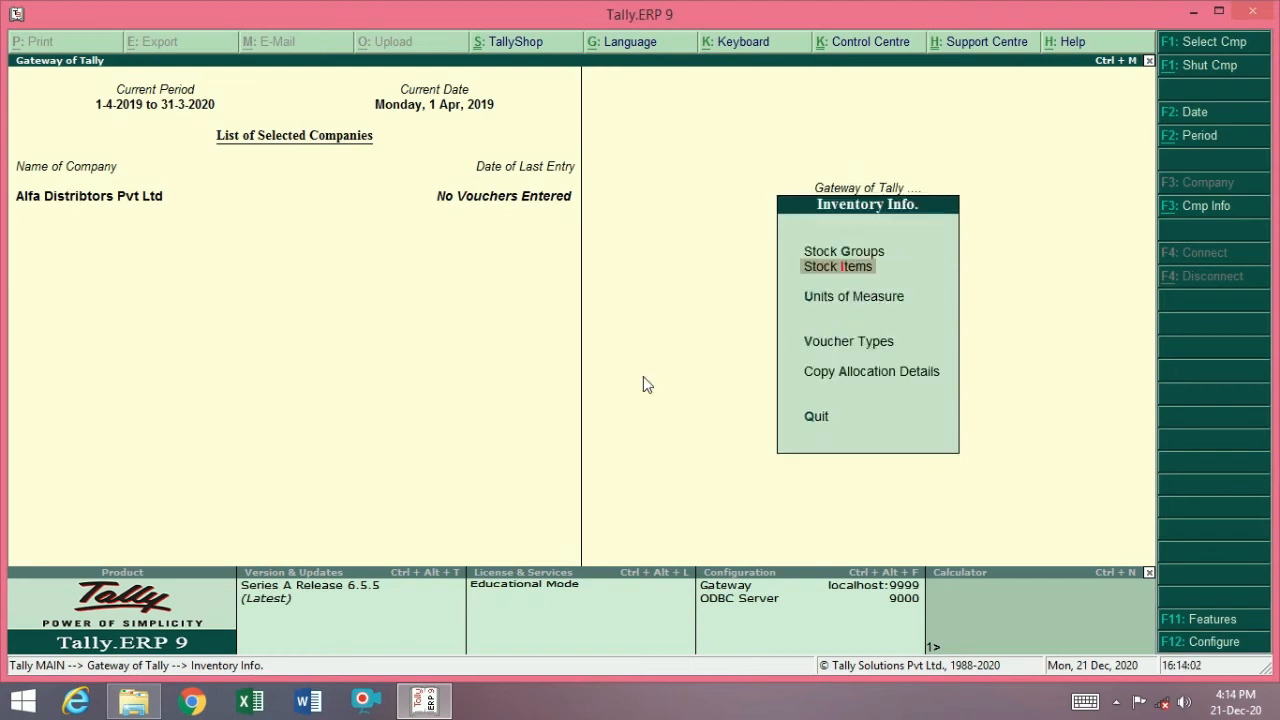
key("Down")
key("Down")
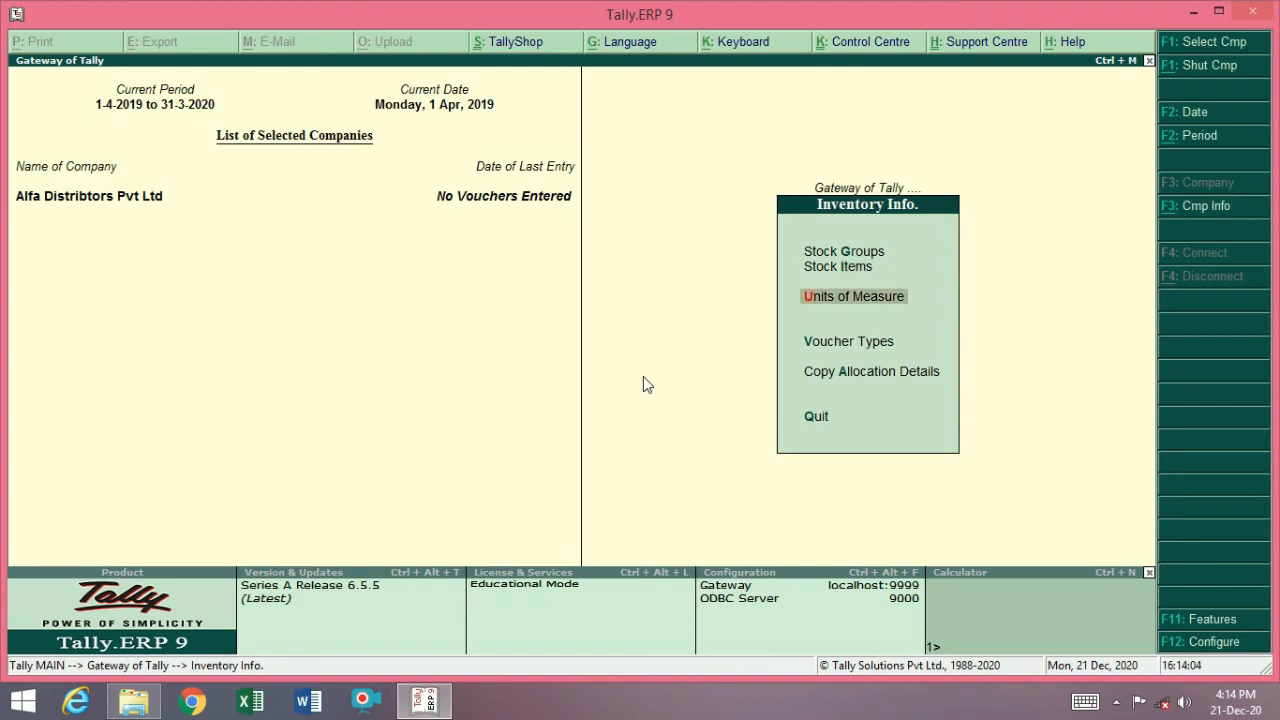
key("Up")
key("Up")
key("Down")
key("Return")
Step: Look over the Create, Display and Alter options for units of measure
key("Down")
key("Down")
key("Down")
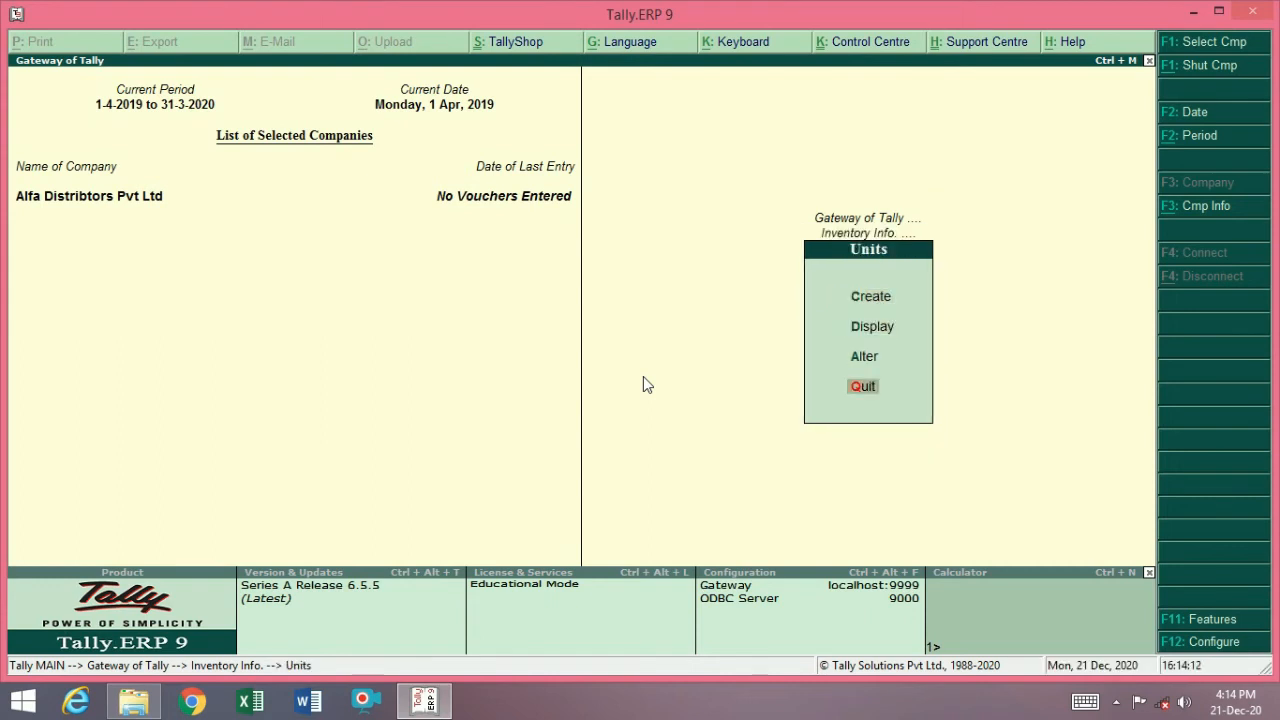
key("Up")
key("Up")
key("Down")
key("Down")
key("Up")
key("Up")
key("Up")
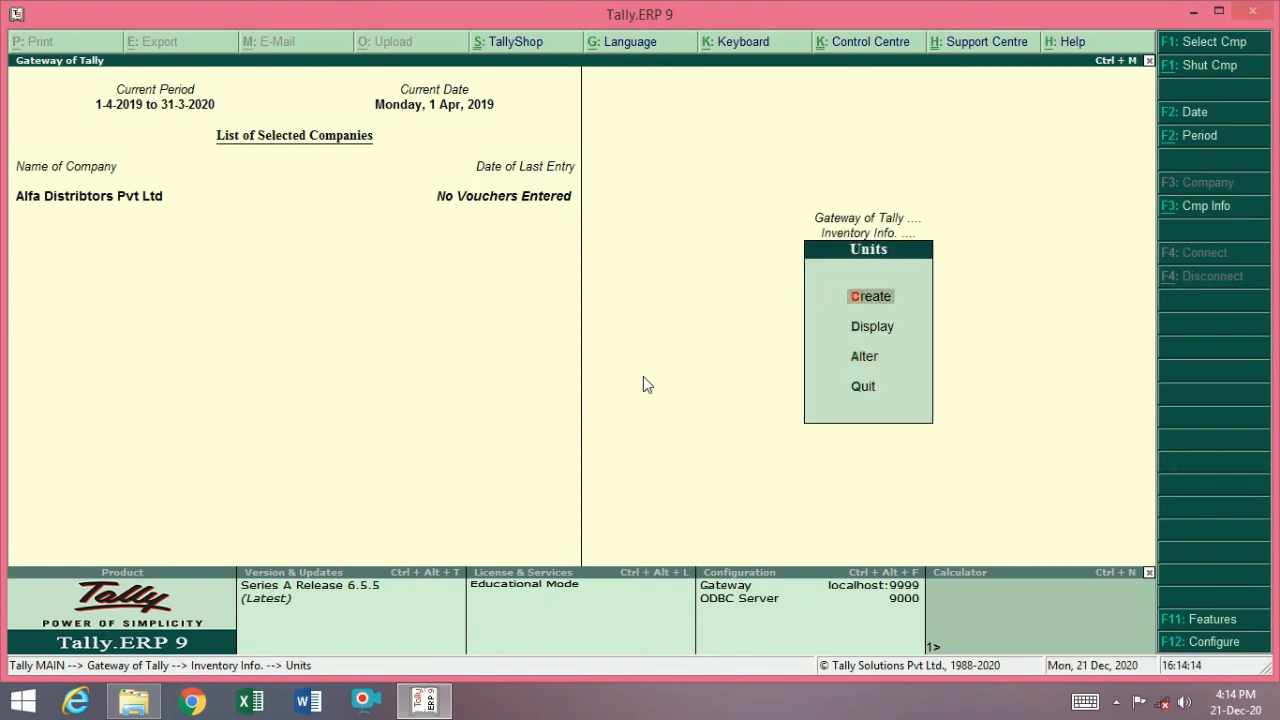
key("Up")
key("Up")
key("Up")
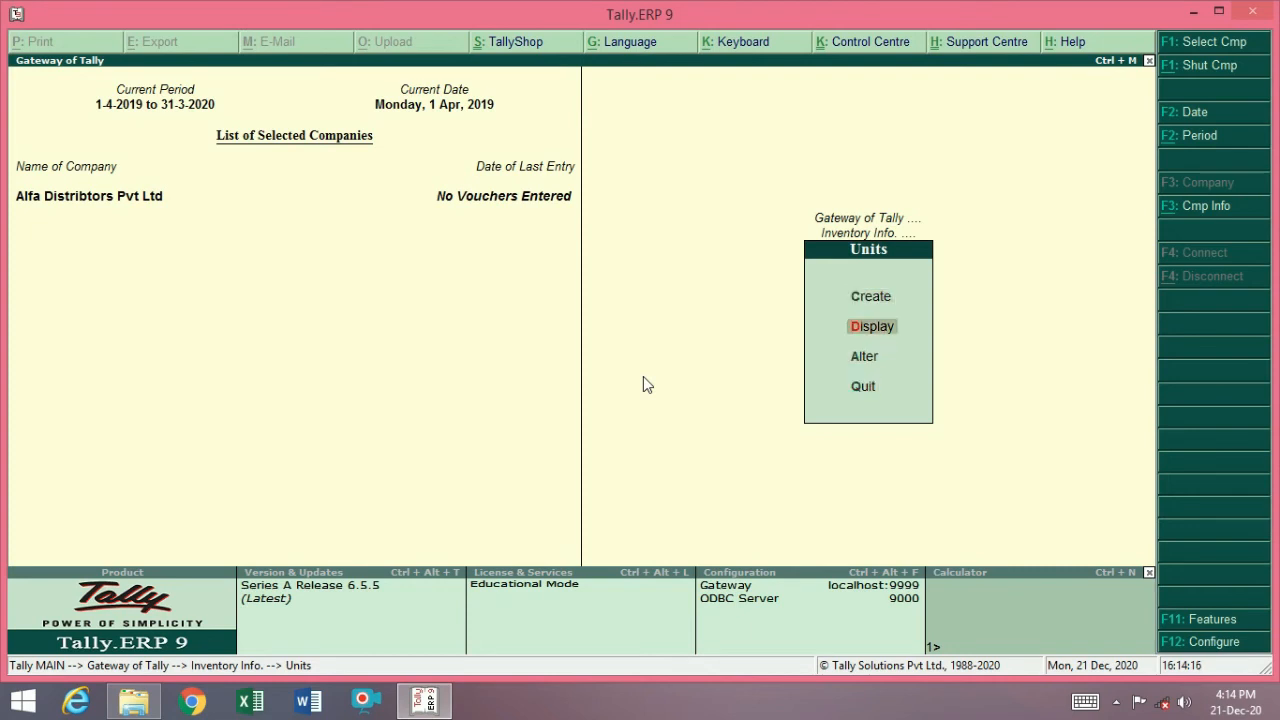
key("Up")
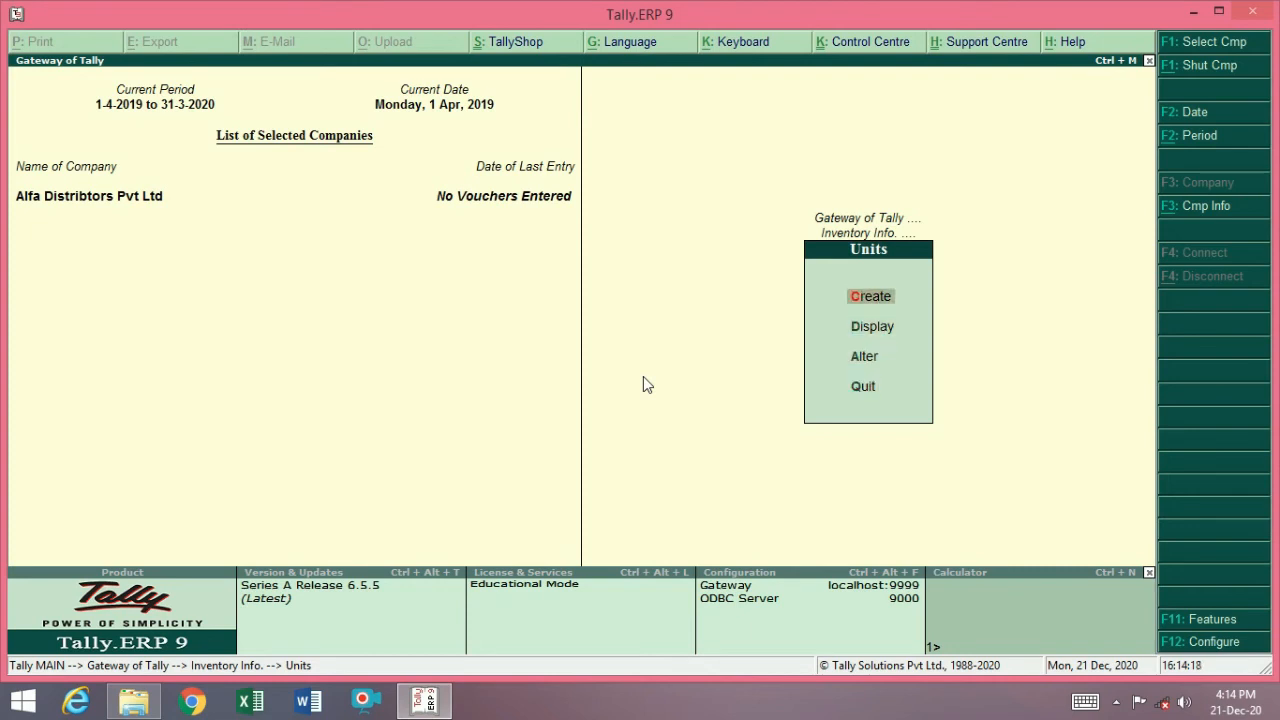
key("Down")
key("Down")
key("Up")
key("Up")
Step: Create a simple unit with symbol pices, formal name Pcs and 0 decimal places, and quit unit creation
key("Return")
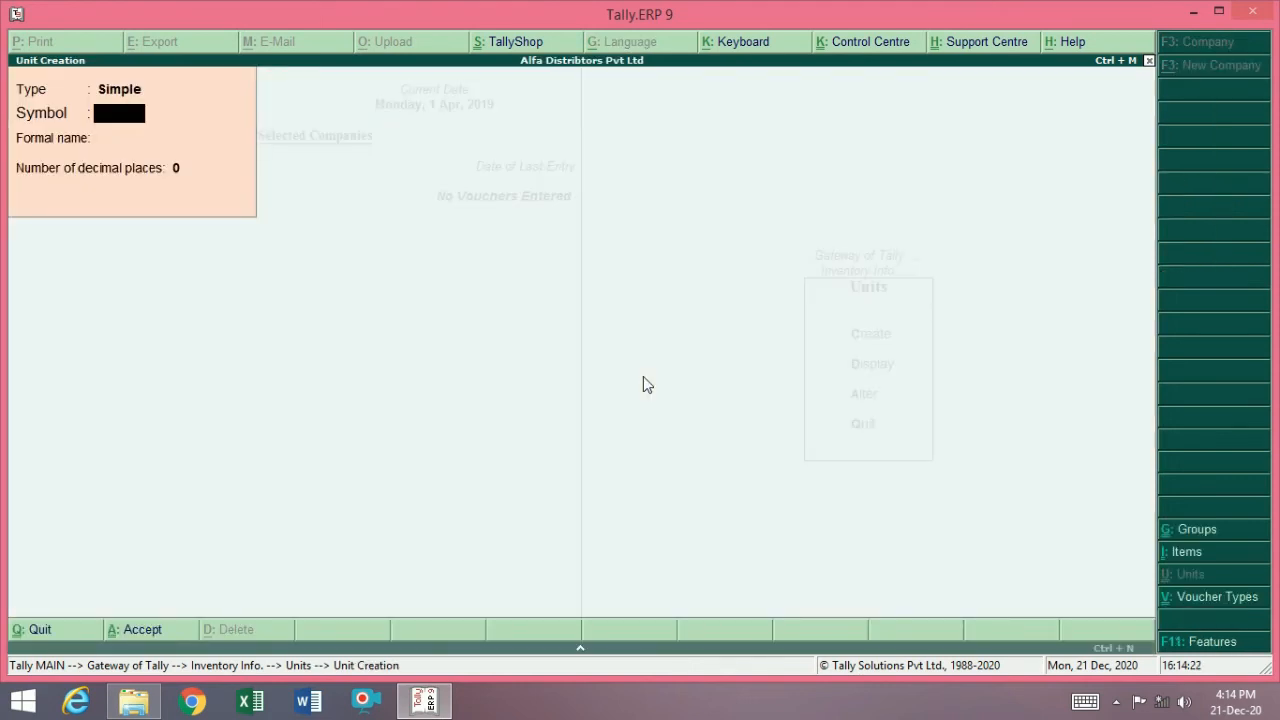
type("pices.")
key("Return")
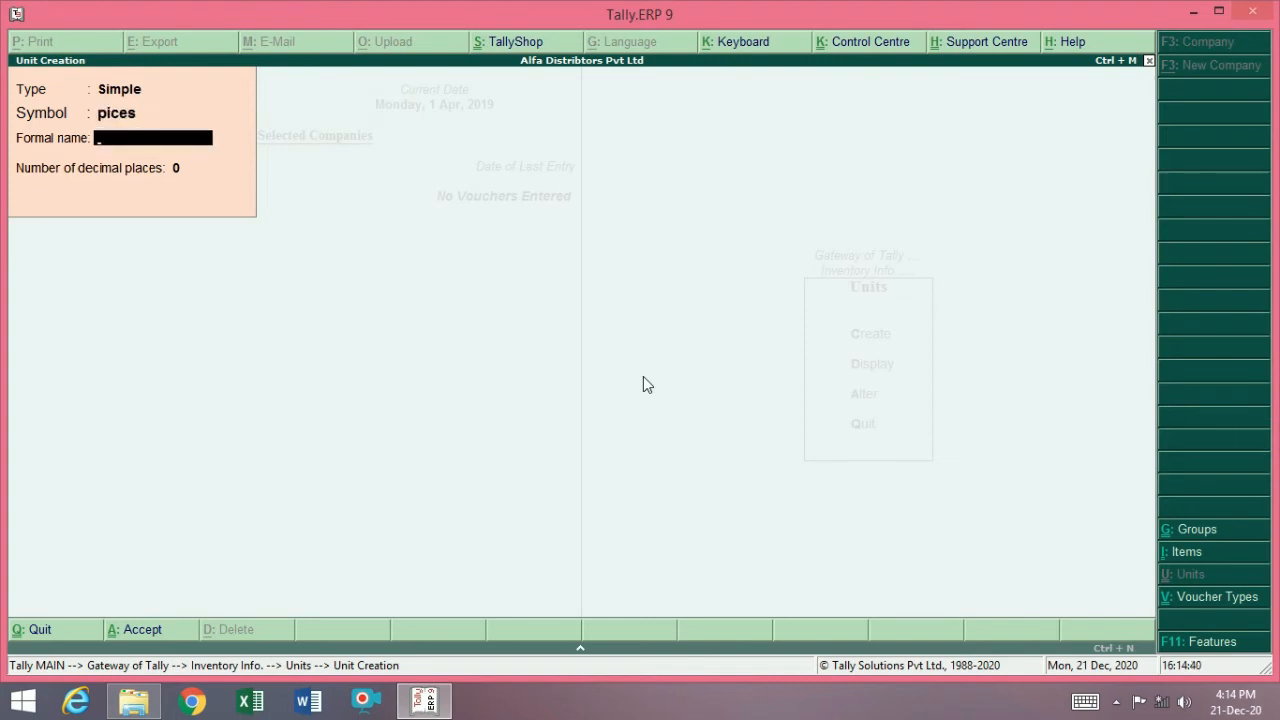
type("Pcs")
key("Return")
key("Return")
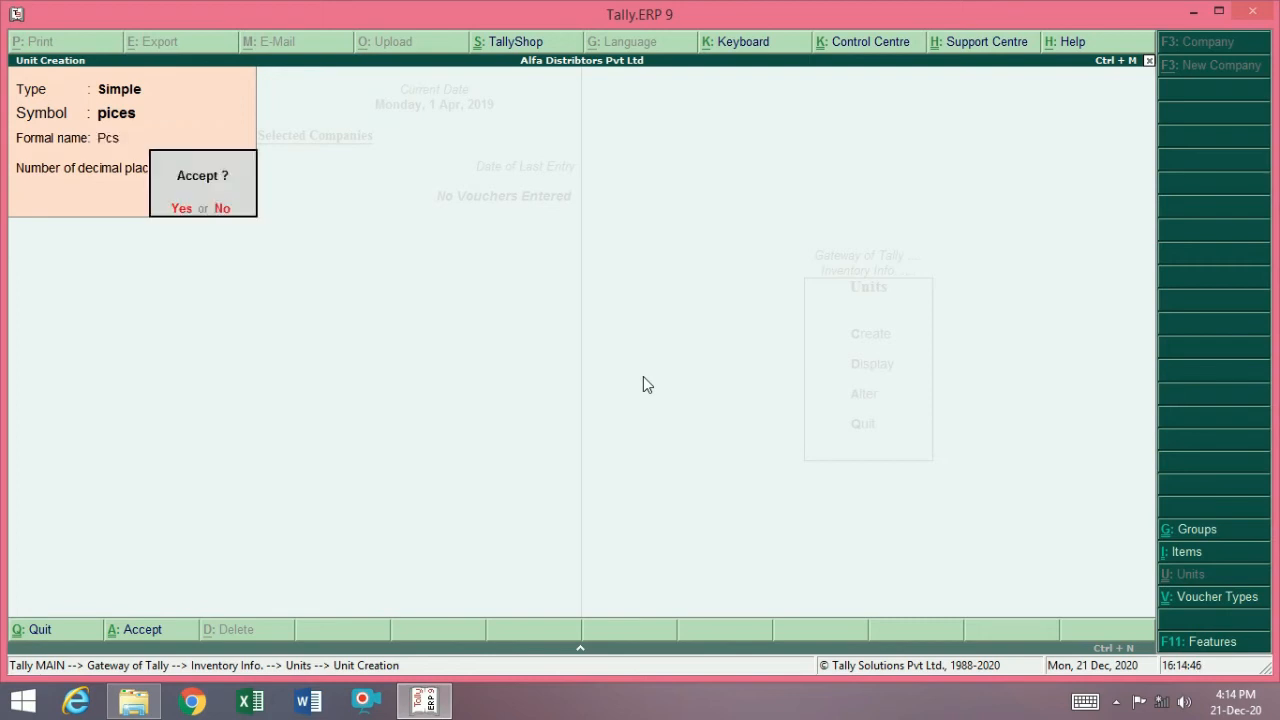
key("Return")
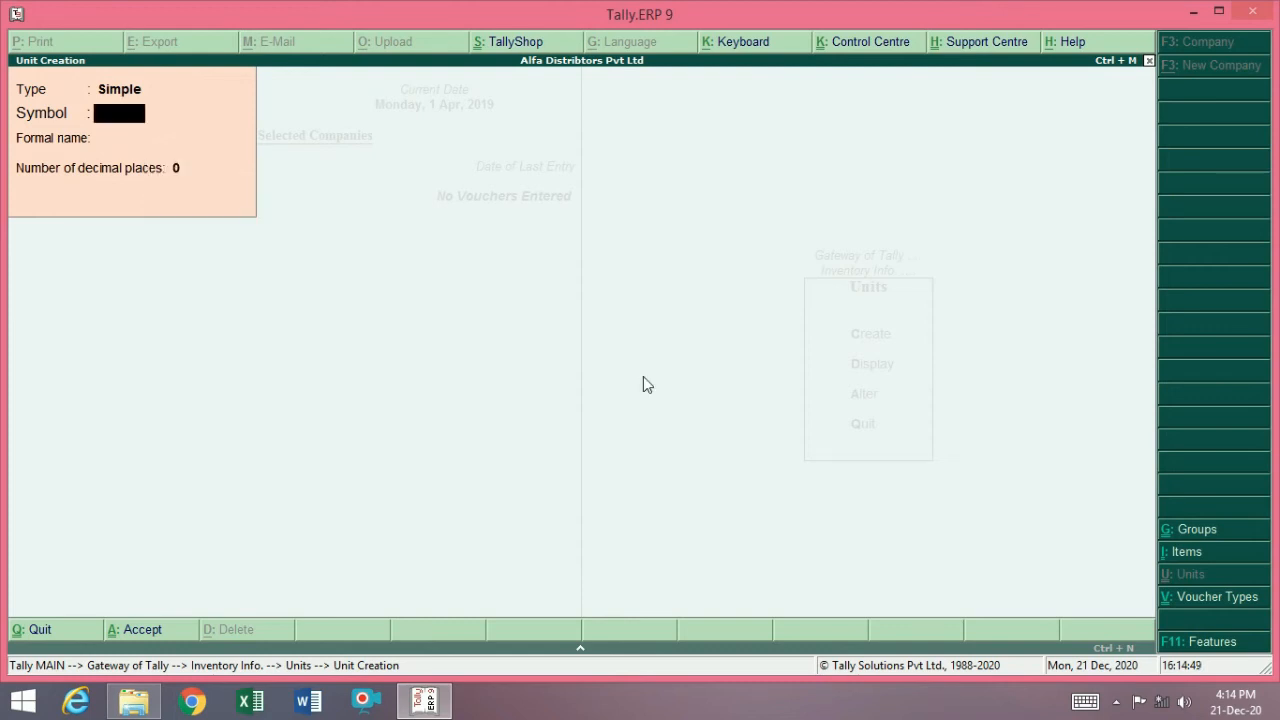
key("Escape")
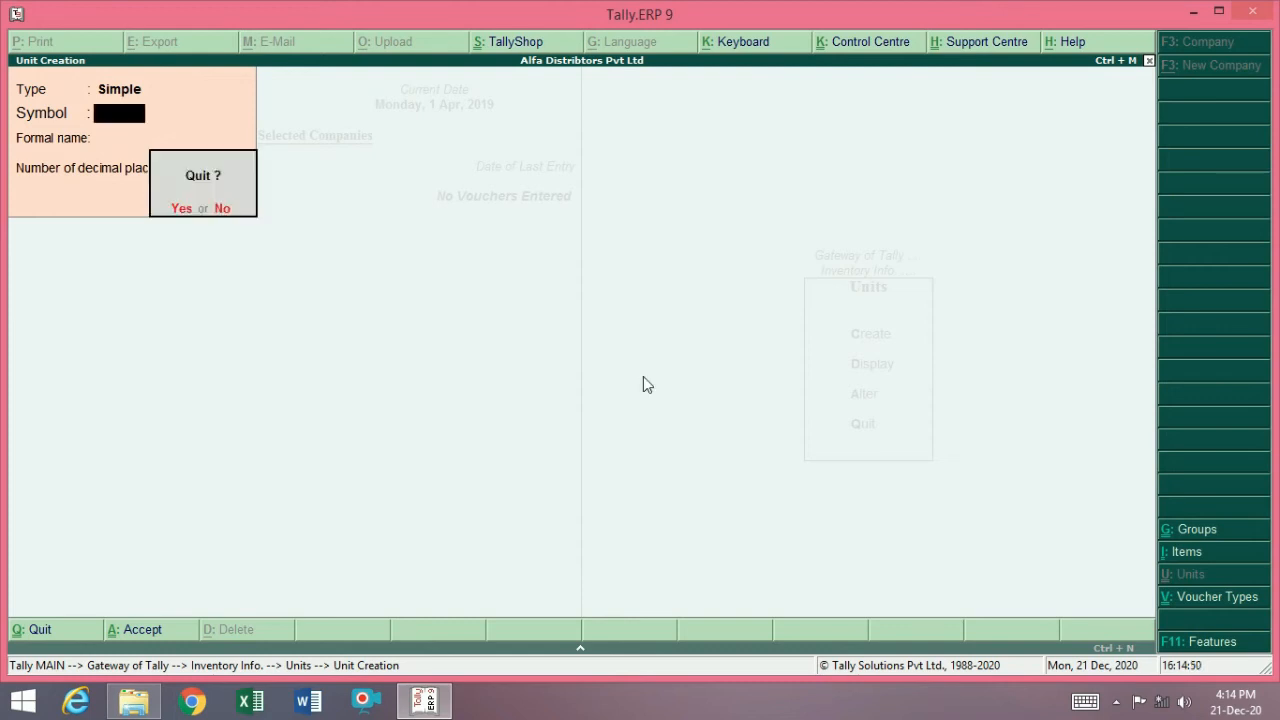
key("Return")
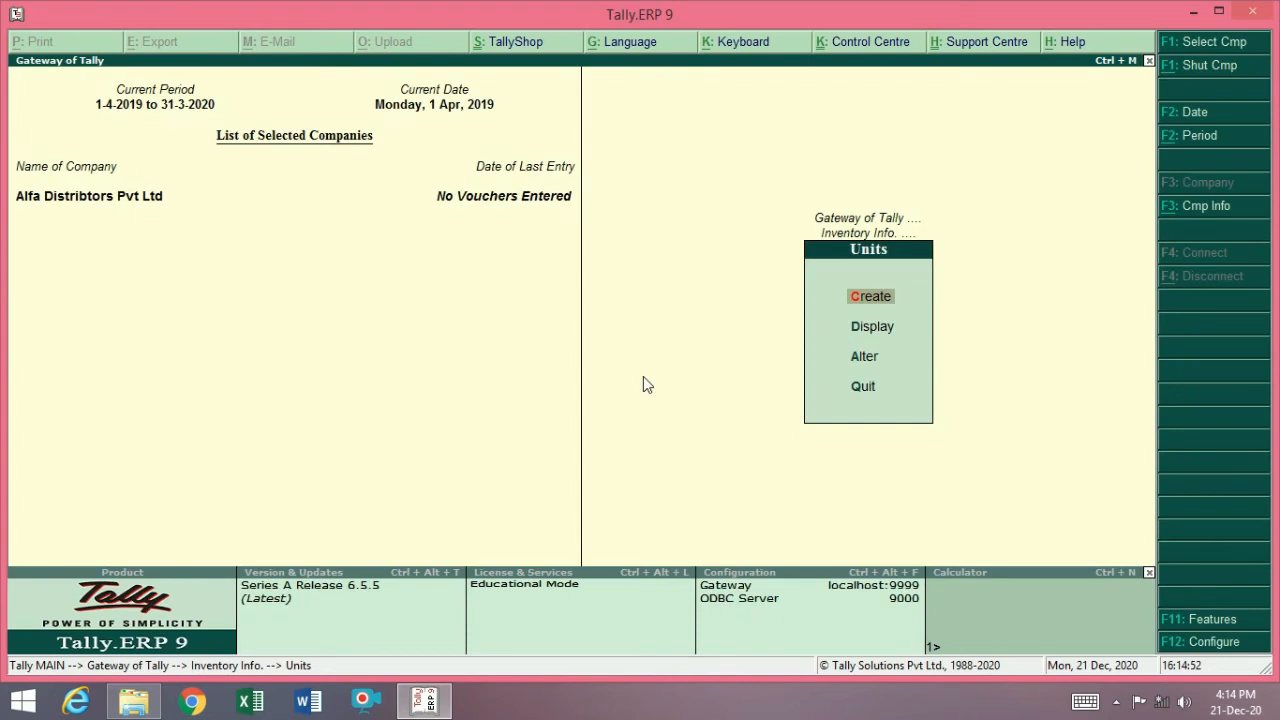
Step: Display the list of units, look over bottles and pices, and return to the Units options
key("Down")
key("Down")
key("Up")
key("Up")
key("Down")
key("Return")
key("Down")
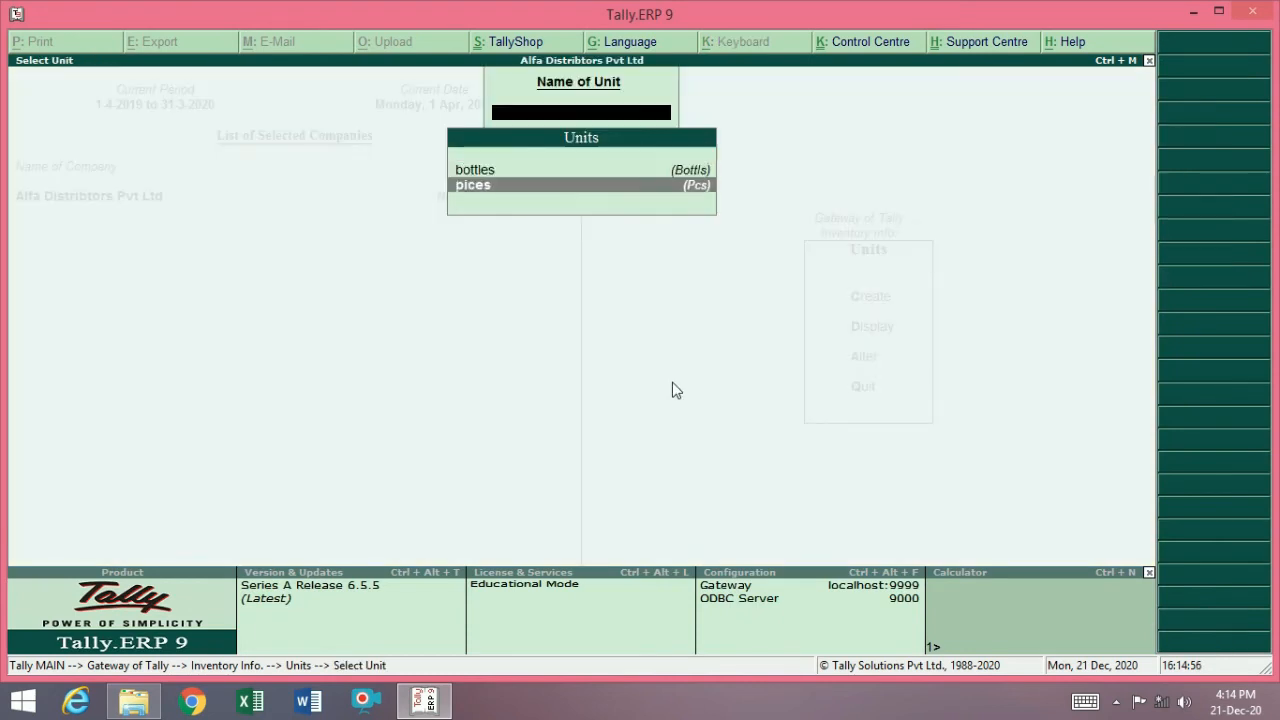
key("Up")
key("Down")
key("Up")
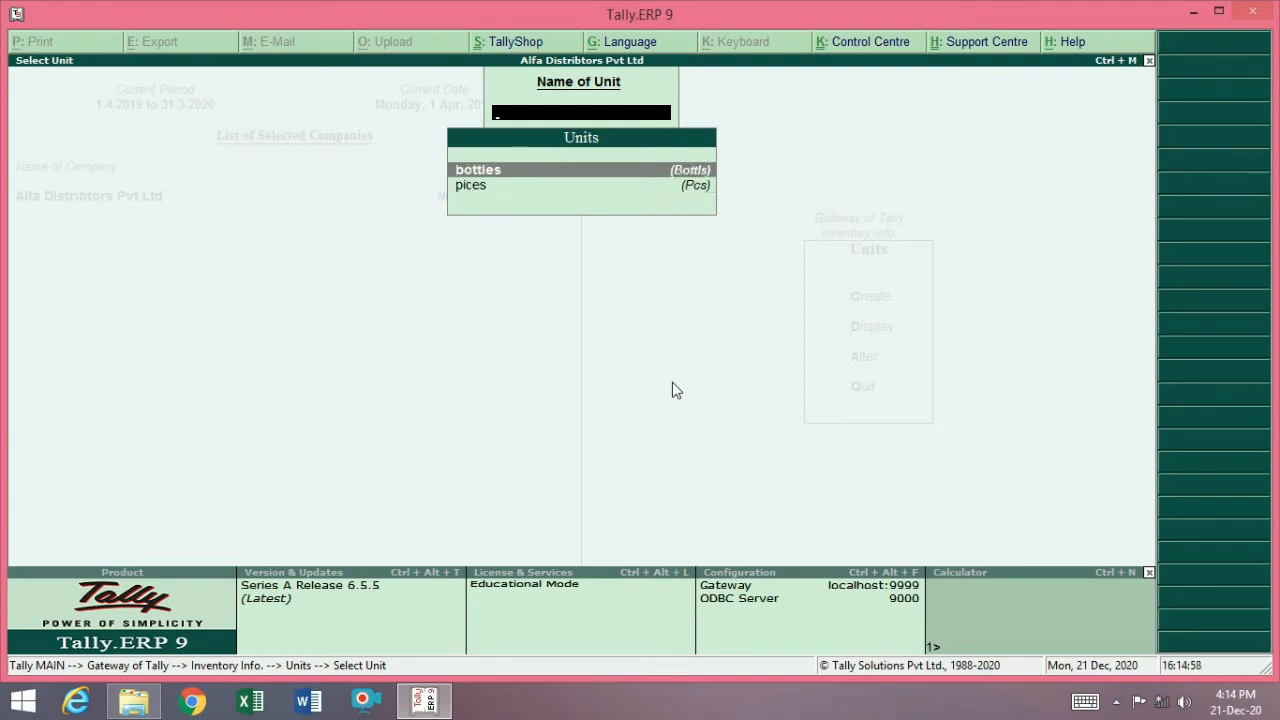
key("Escape")
Step: View the unit selection for alteration and return to Inventory Info
key("Down")
key("Down")
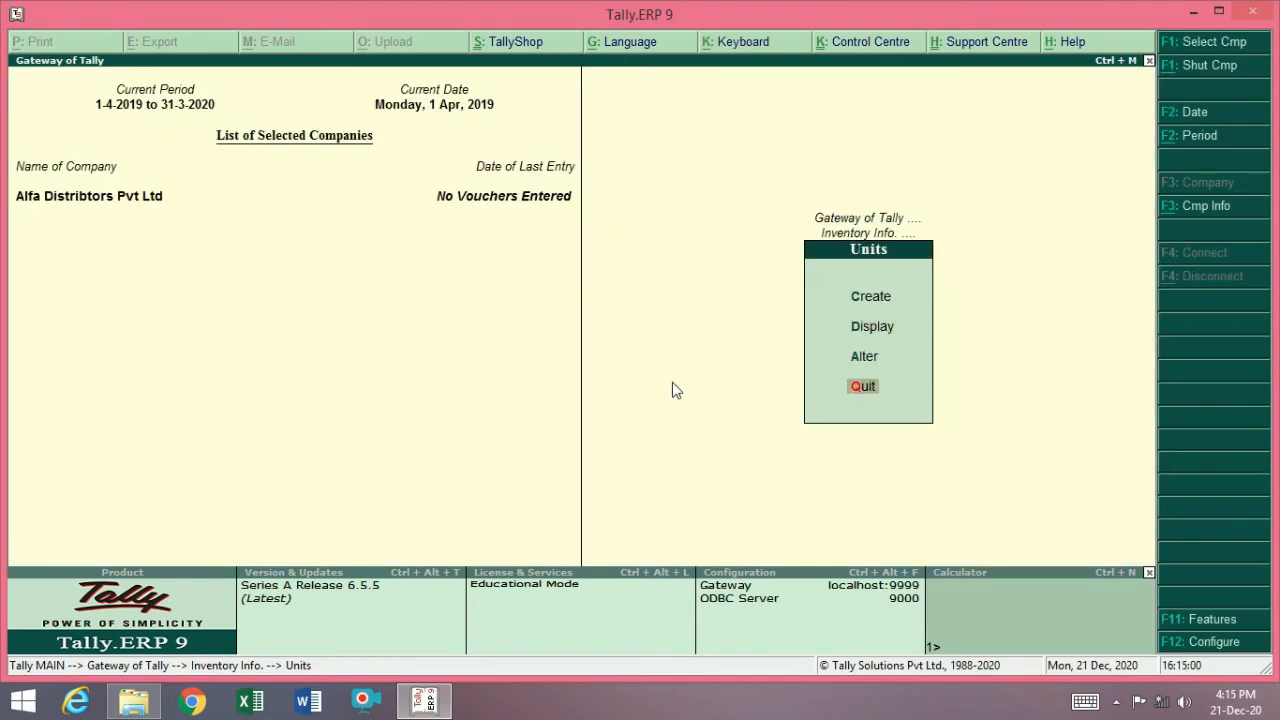
key("Up")
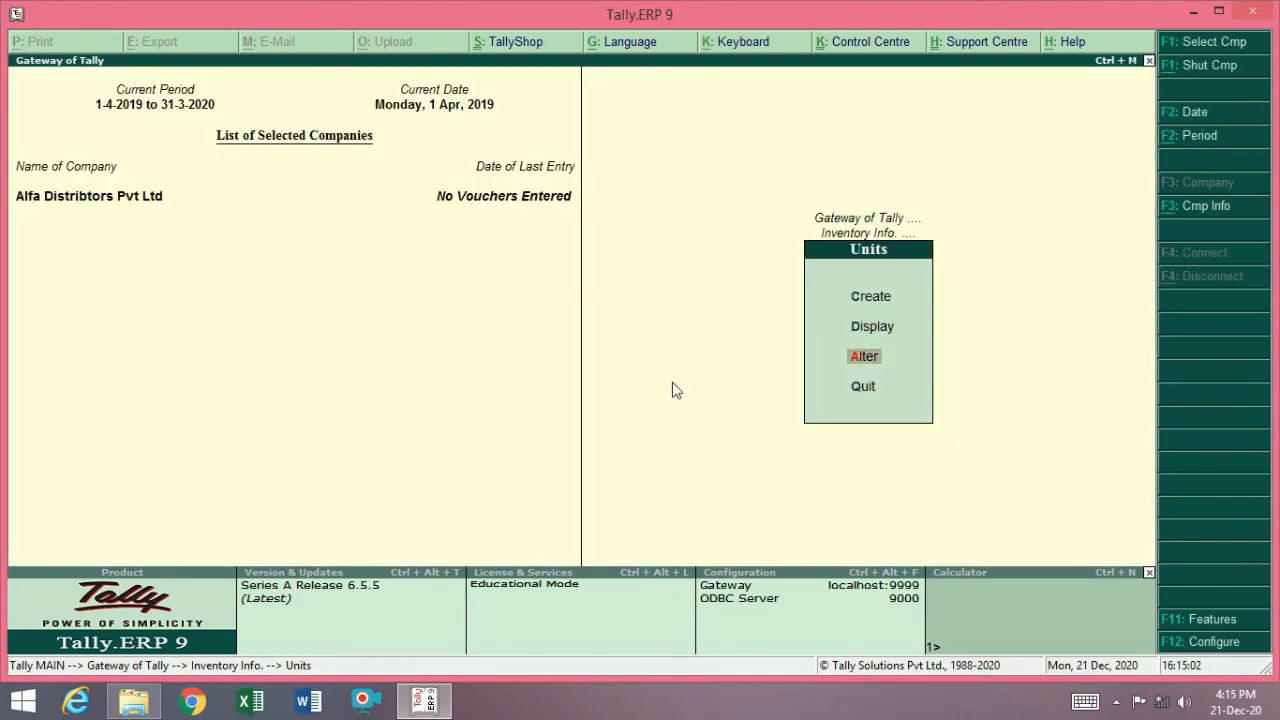
key("Return")
key("Escape")
key("Escape")
Step: View the list of voucher types available for display and return to the Voucher Types options
key("Down")
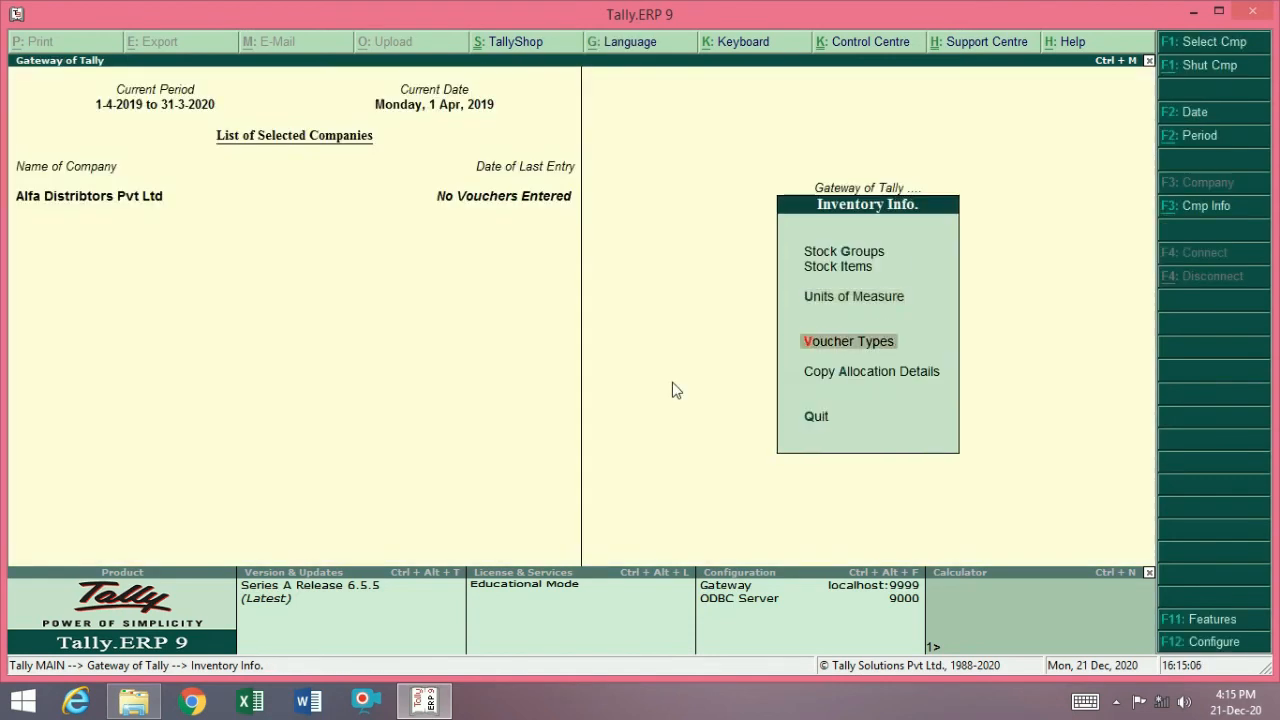
key("Return")
key("Down")
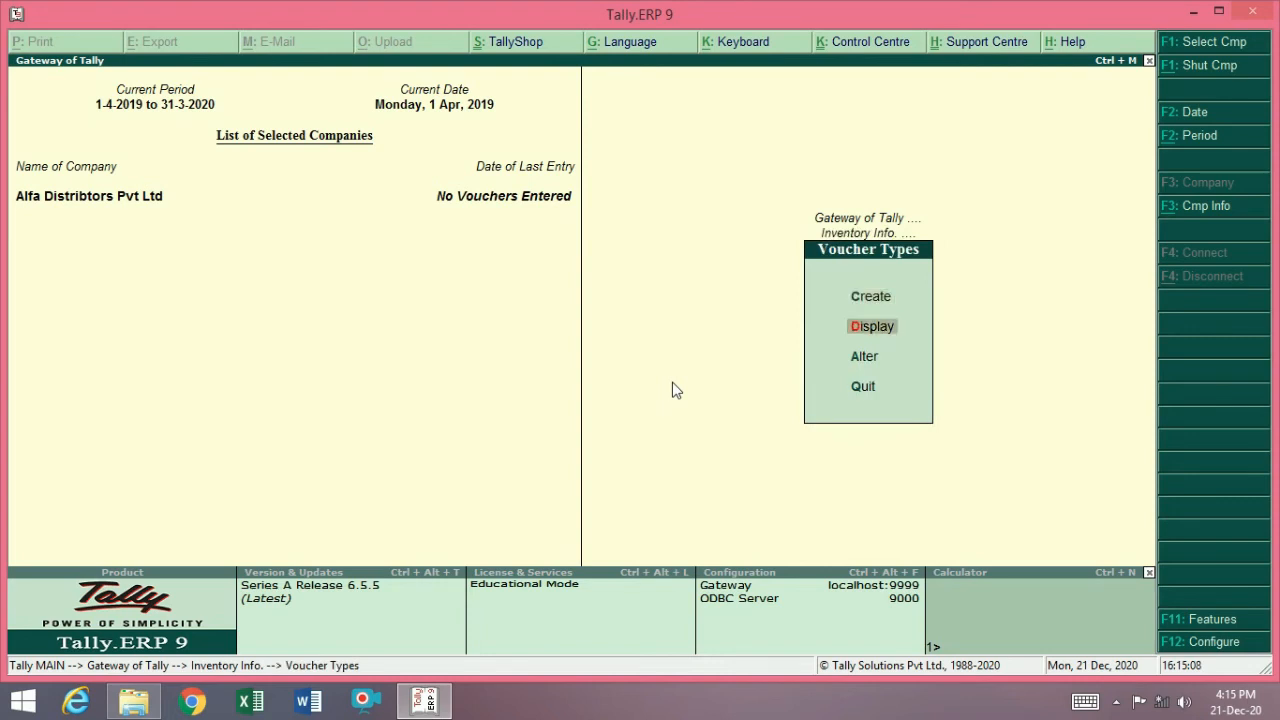
key("Return")
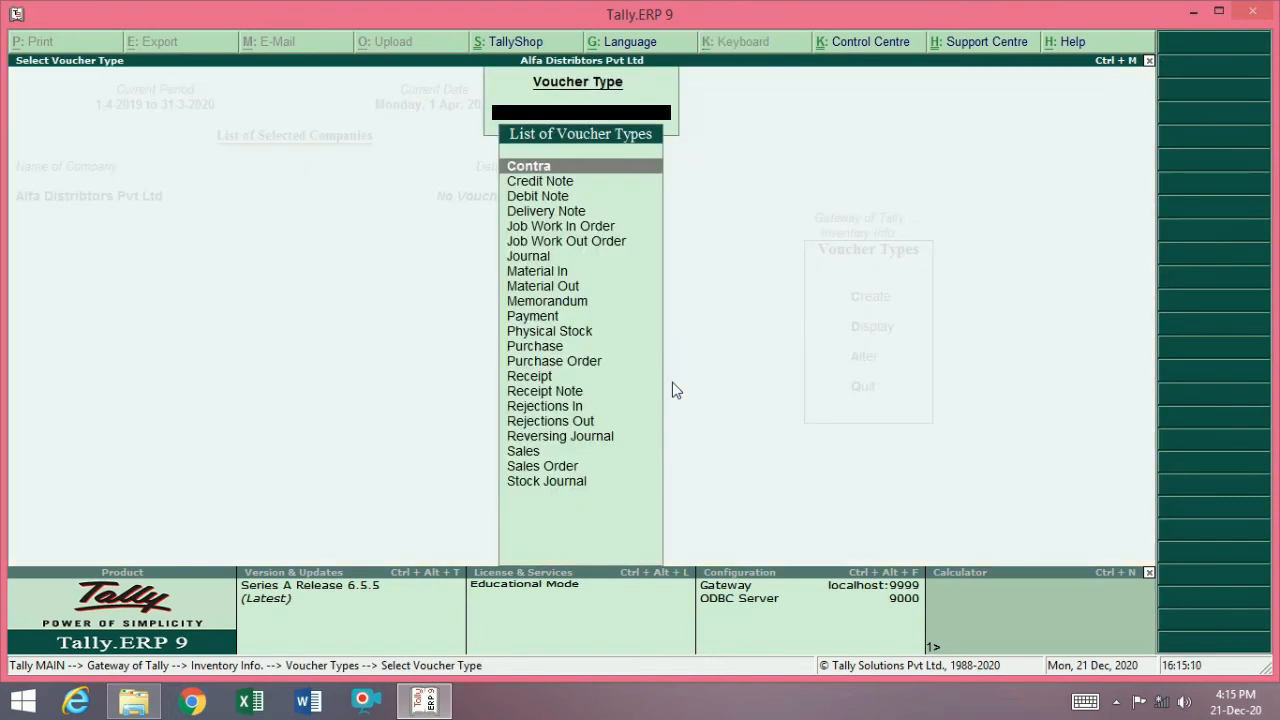
key("Escape")
Step: View the voucher type selection for alteration and return to Inventory Info
key("Down")
key("Down")
key("Up")
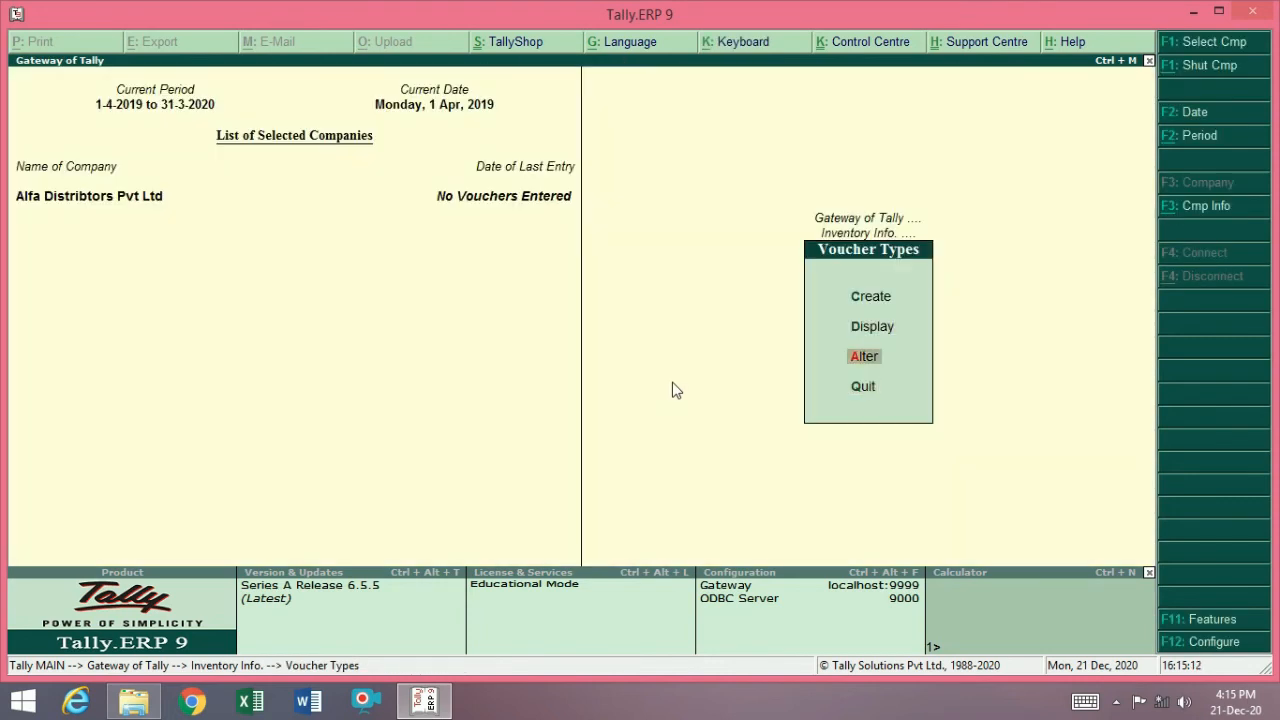
key("Return")
key("Escape")
key("Escape")
Step: View the Copy Default Accounting Allocation form under Copy Allocation Details and close it
key("Down")
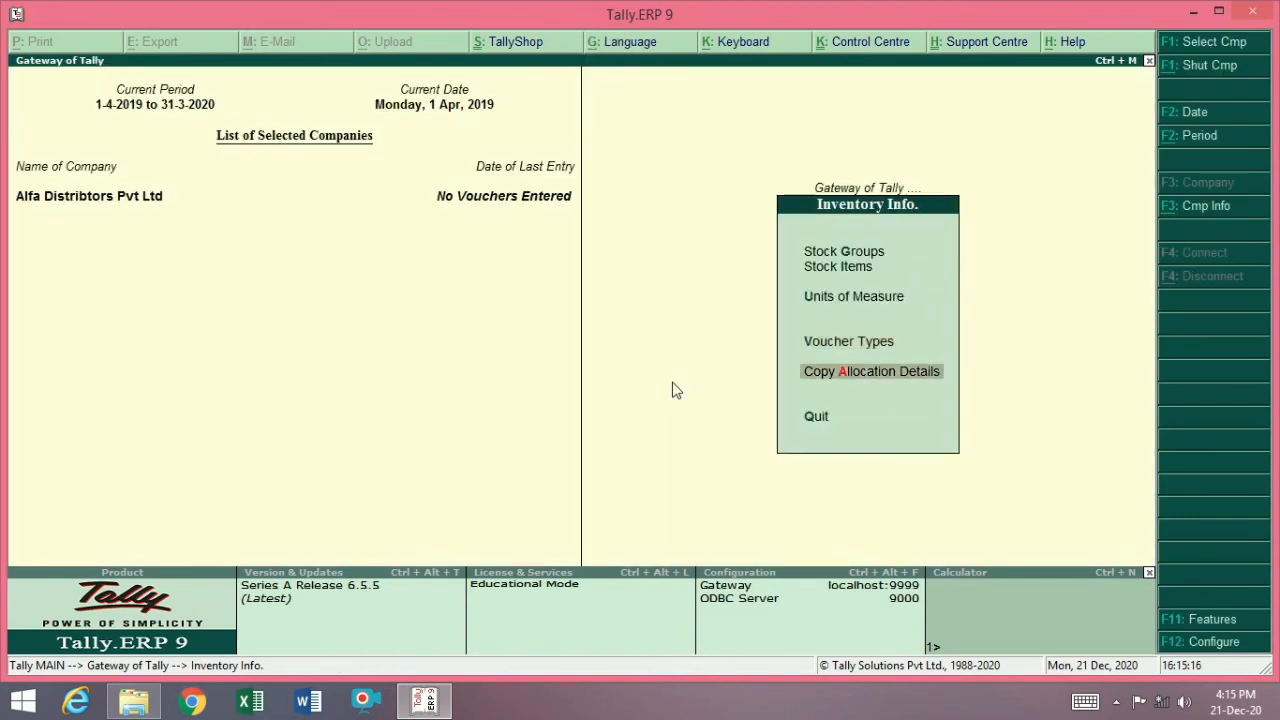
key("Return")
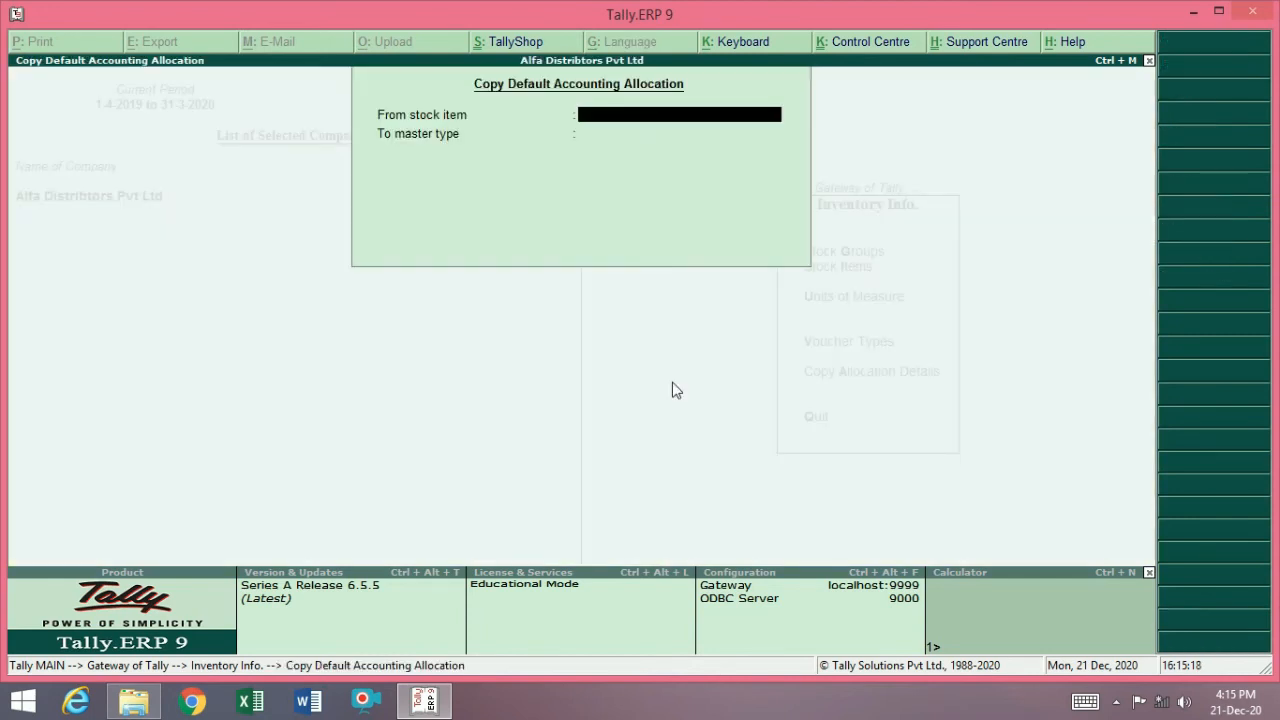
key("Escape")
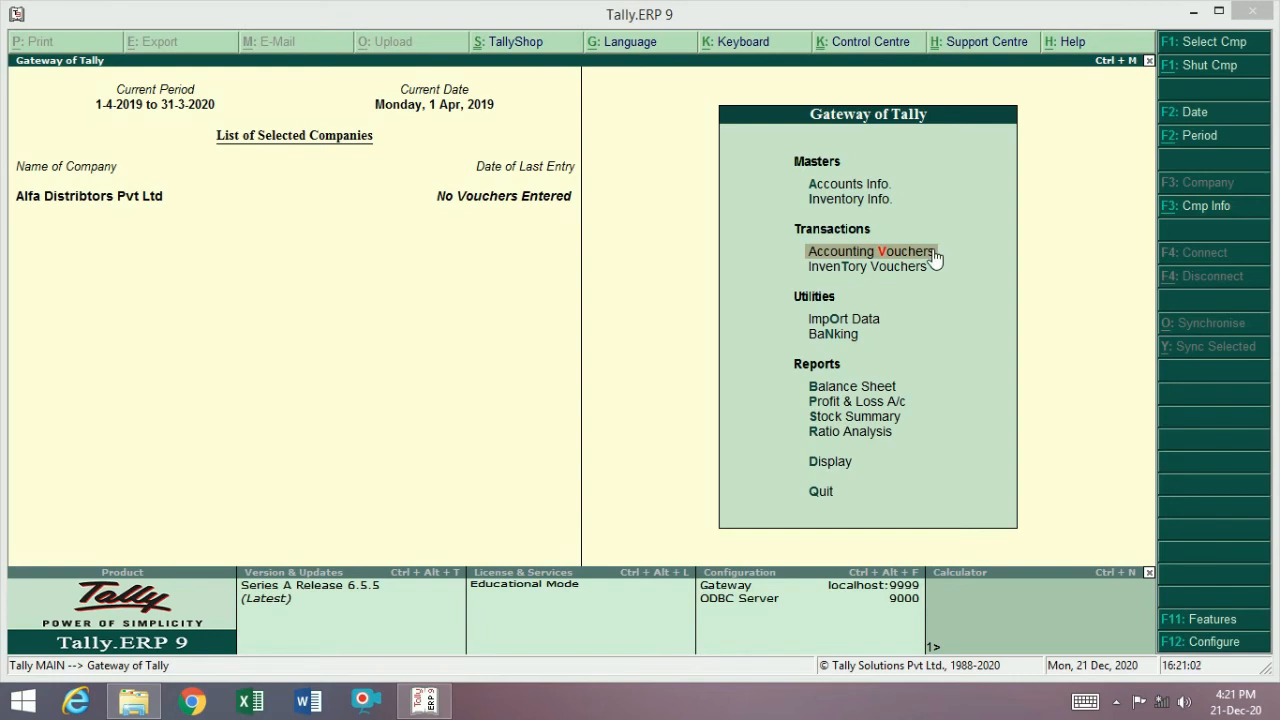
Step: Look over the Transactions entries in the Gateway of Tally and open Accounting Vouchers
key("Down")
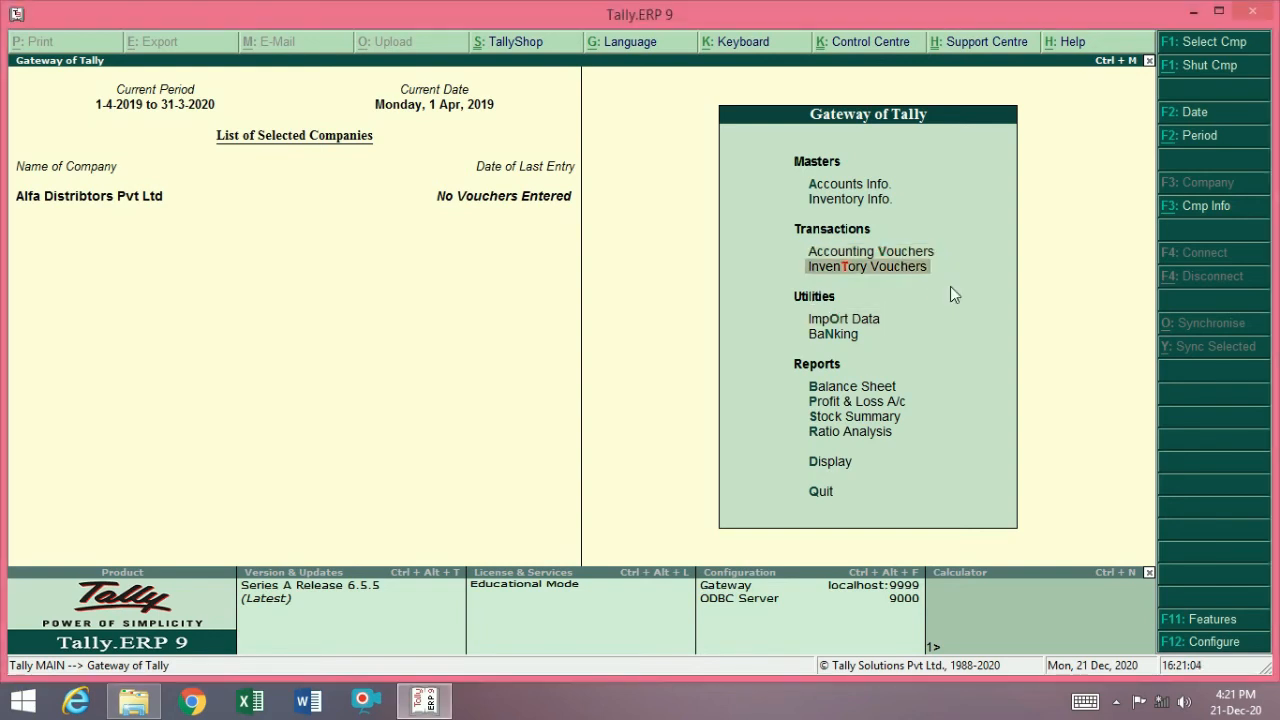
key("Up")
key("Up")
key("Down")
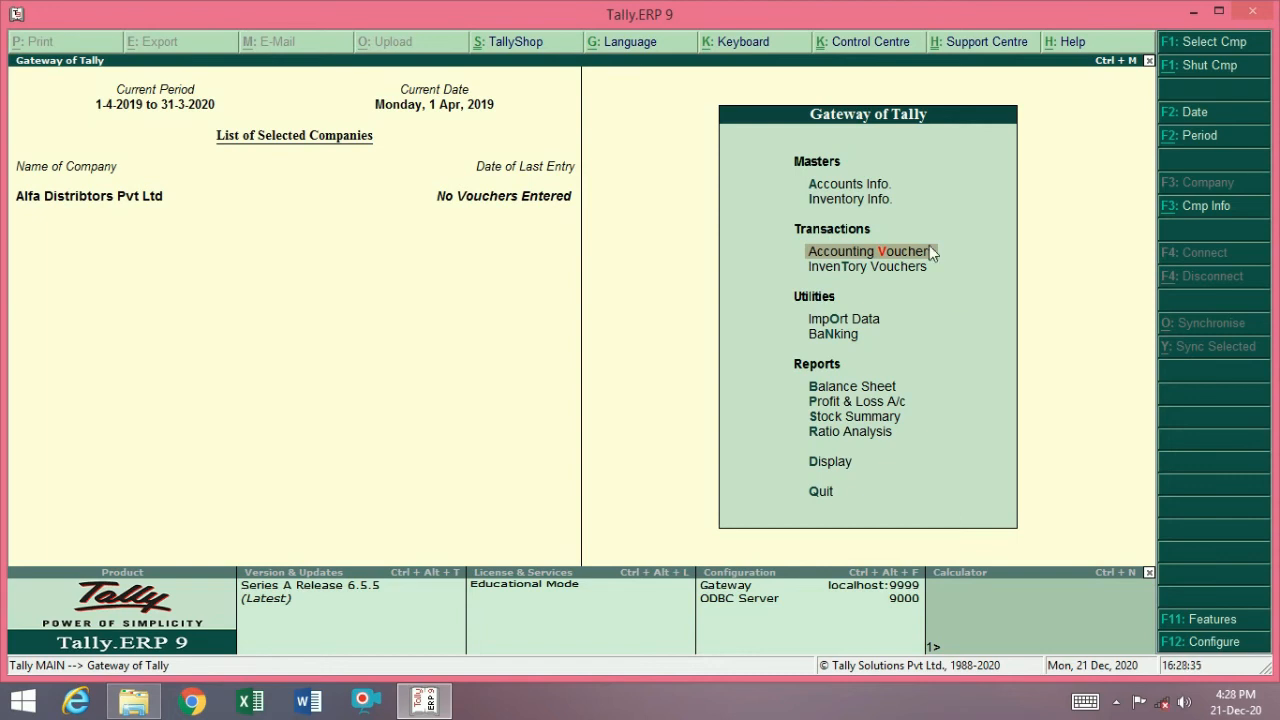
left_click(929, 247)
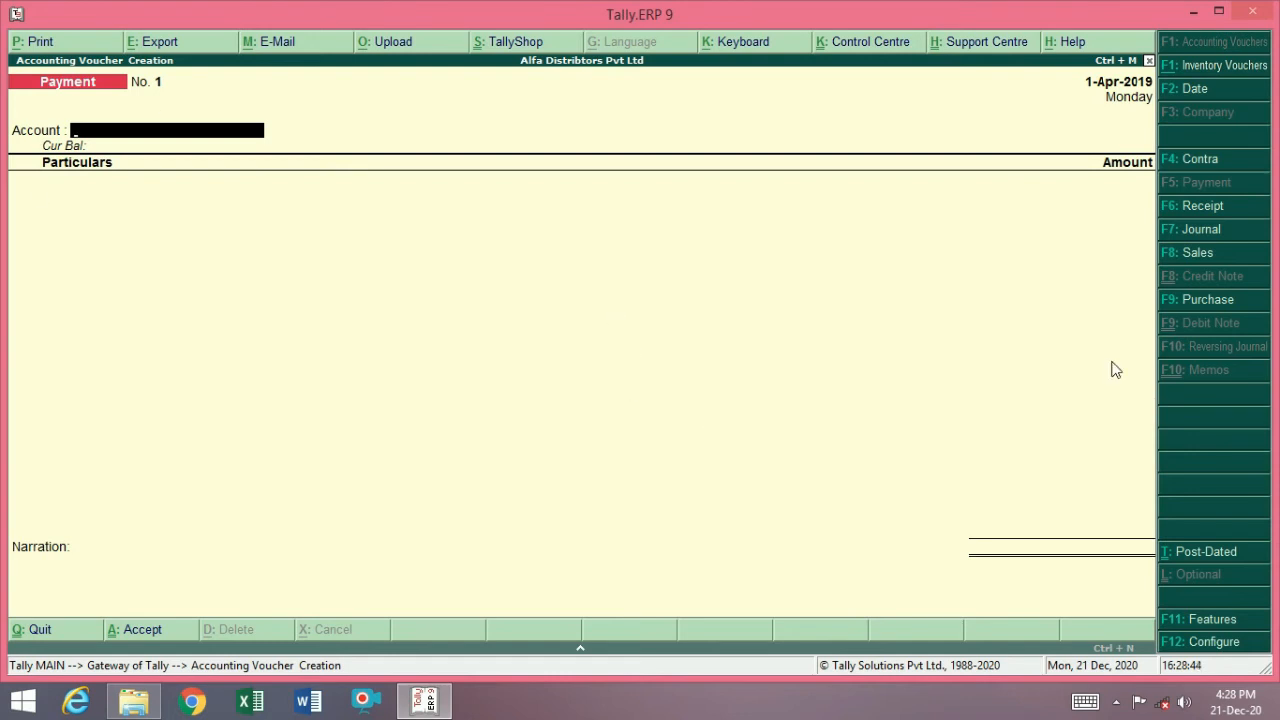
Step: Disable single entry mode for payment/receipt/contra vouchers in the payment voucher configuration, keeping the remaining options as they are
key("F12")
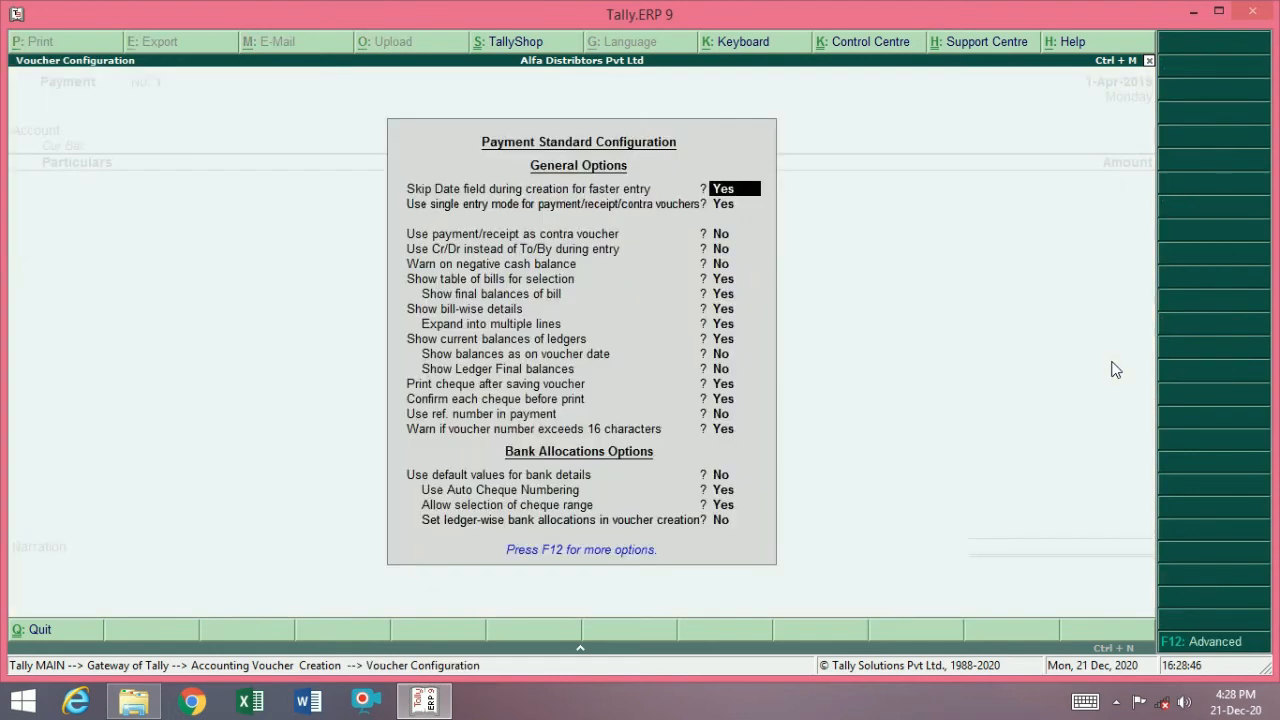
key("Down")
key("Down")
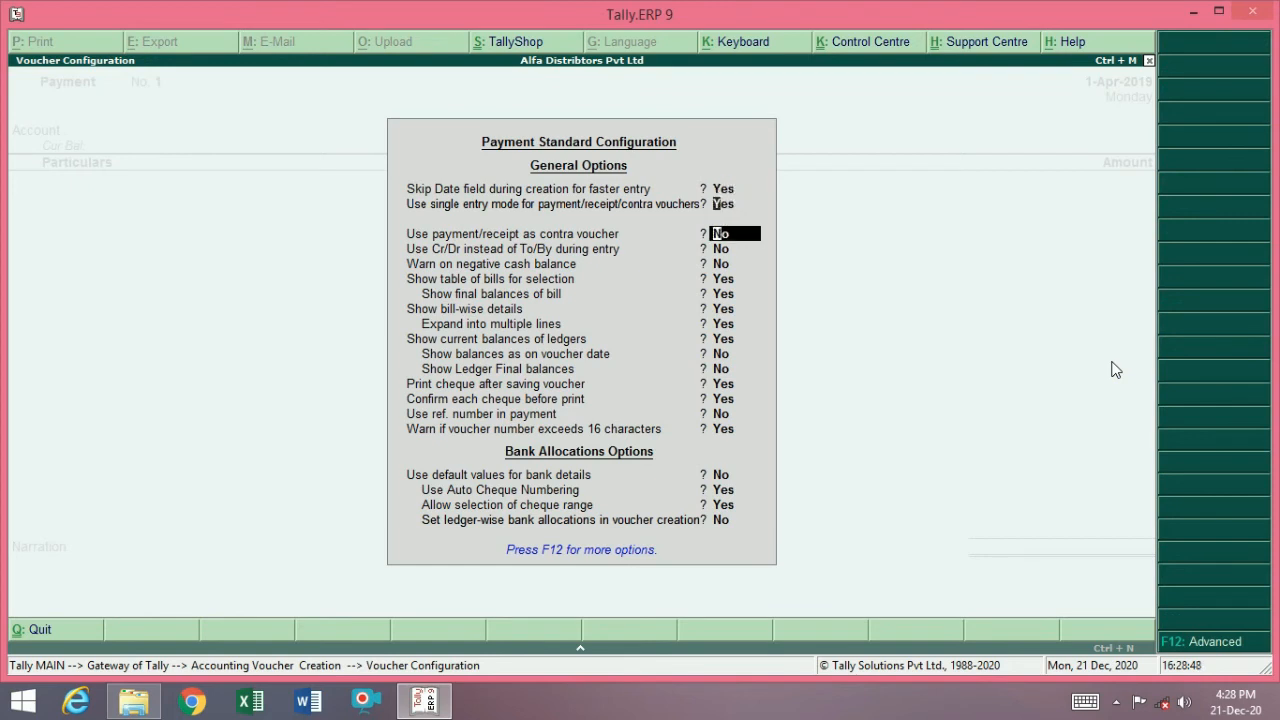
key("Up")
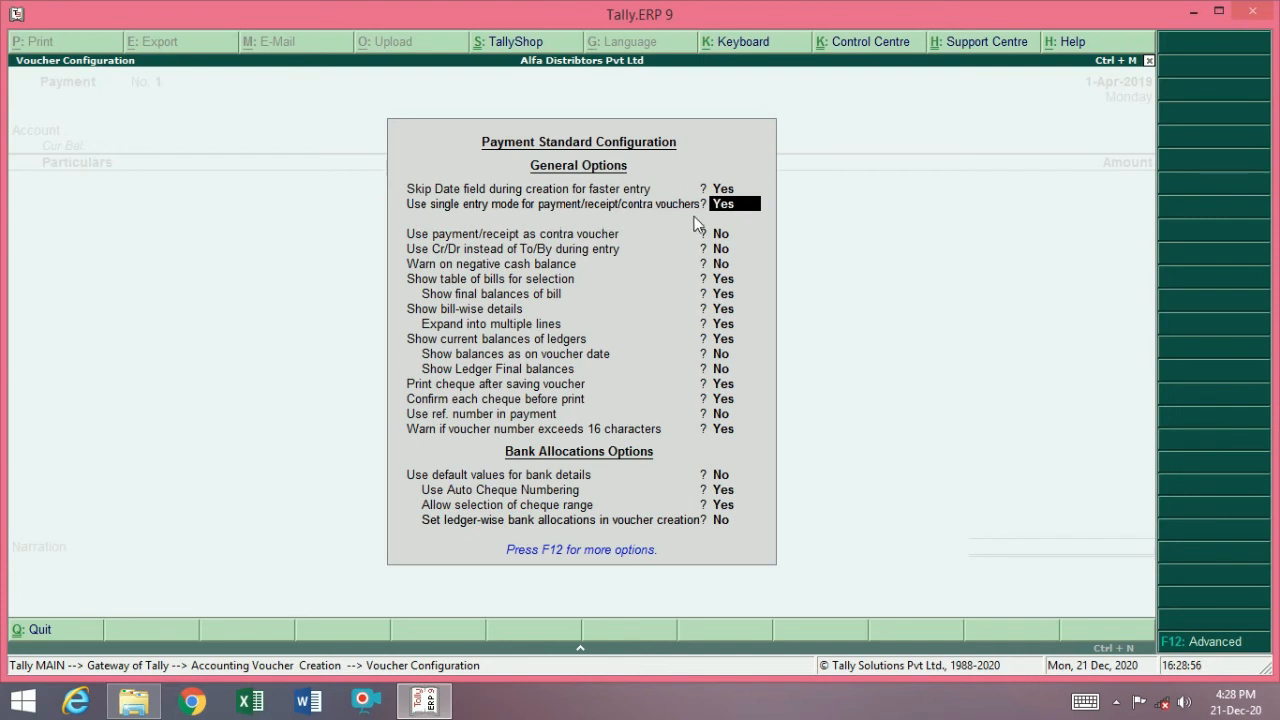
type("n")
key("Return")
key("Return")
key("Return")
key("Return")
key("Return")
key("Return")
key("Return")
key("Return")
key("Return")
key("Return")
key("Return")
key("Return")
key("Return")
key("Return")
key("Return")
key("Return")
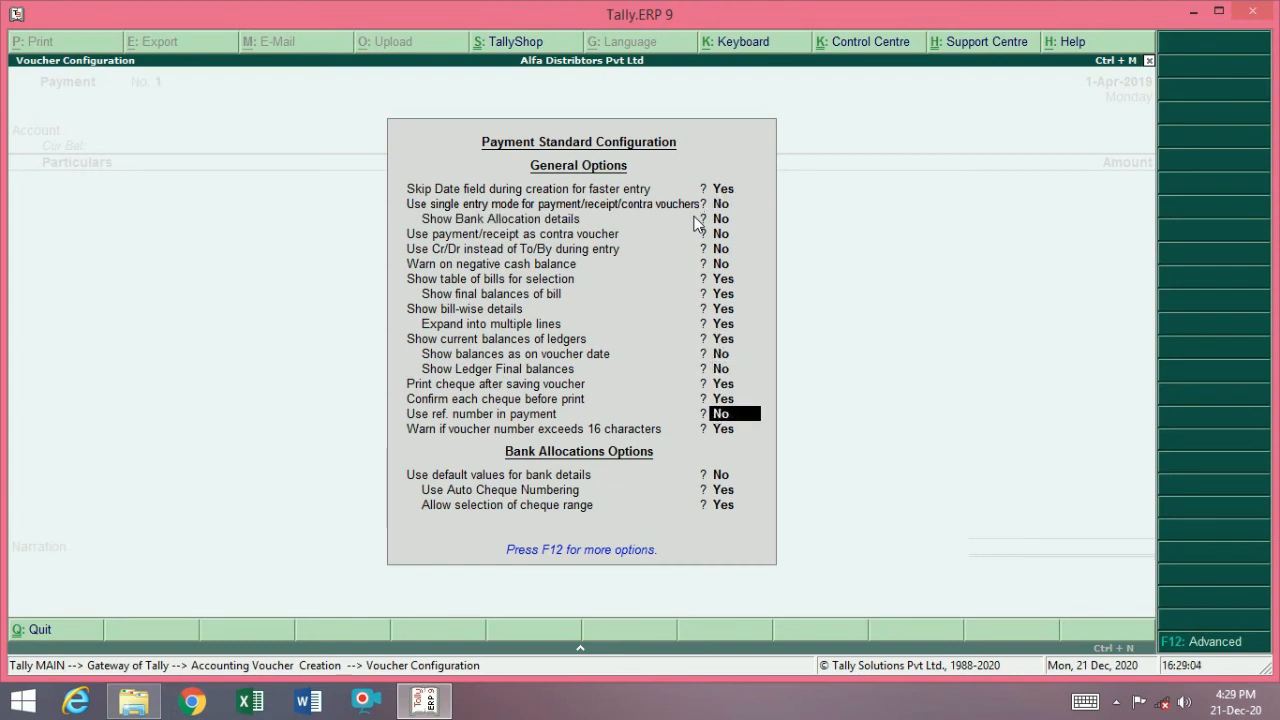
key("Return")
key("Return")
key("Return")
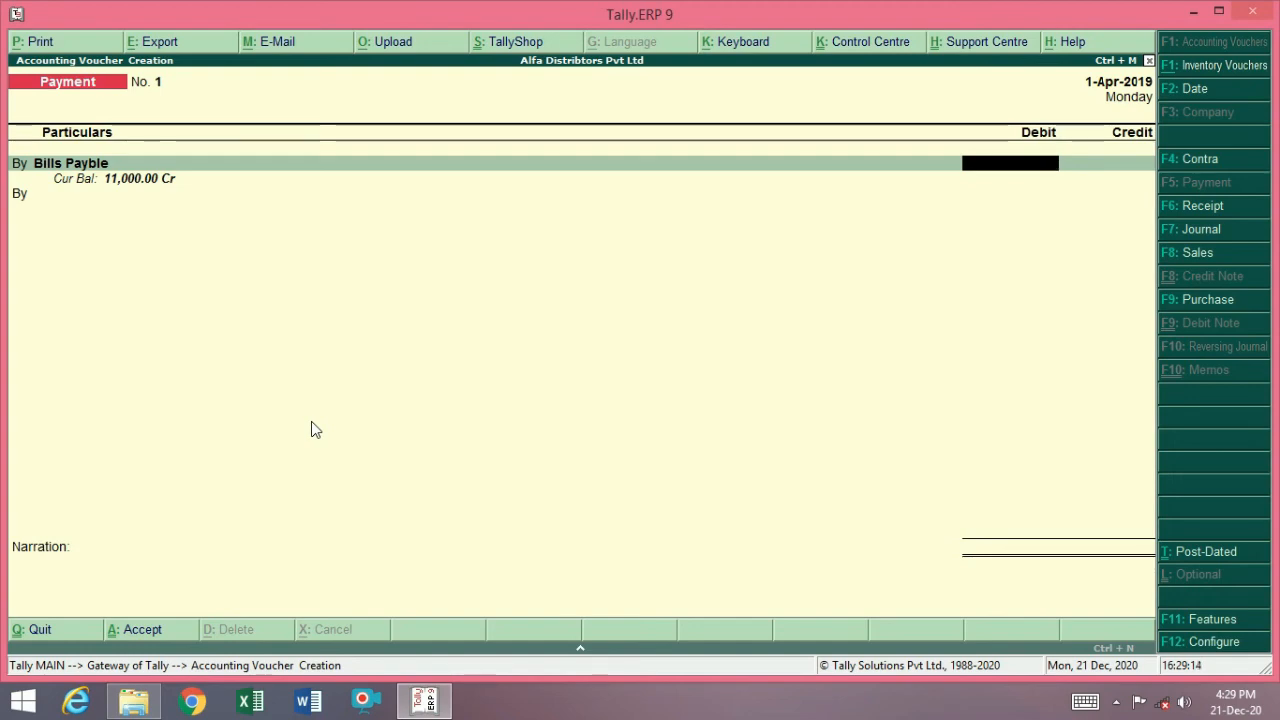
Step: Discard the unfinished payment voucher for Bills Payble and reopen Accounting Vouchers with a blank payment entry
key("Escape")
key("y")
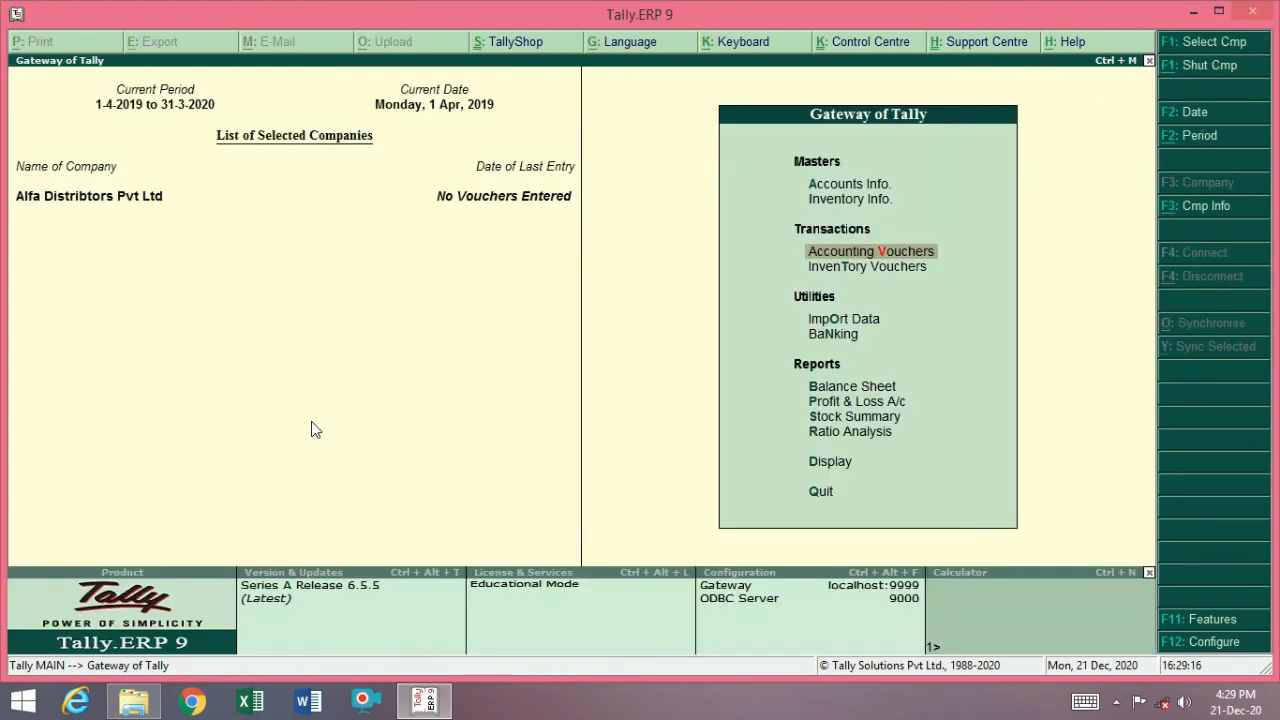
key("Return")
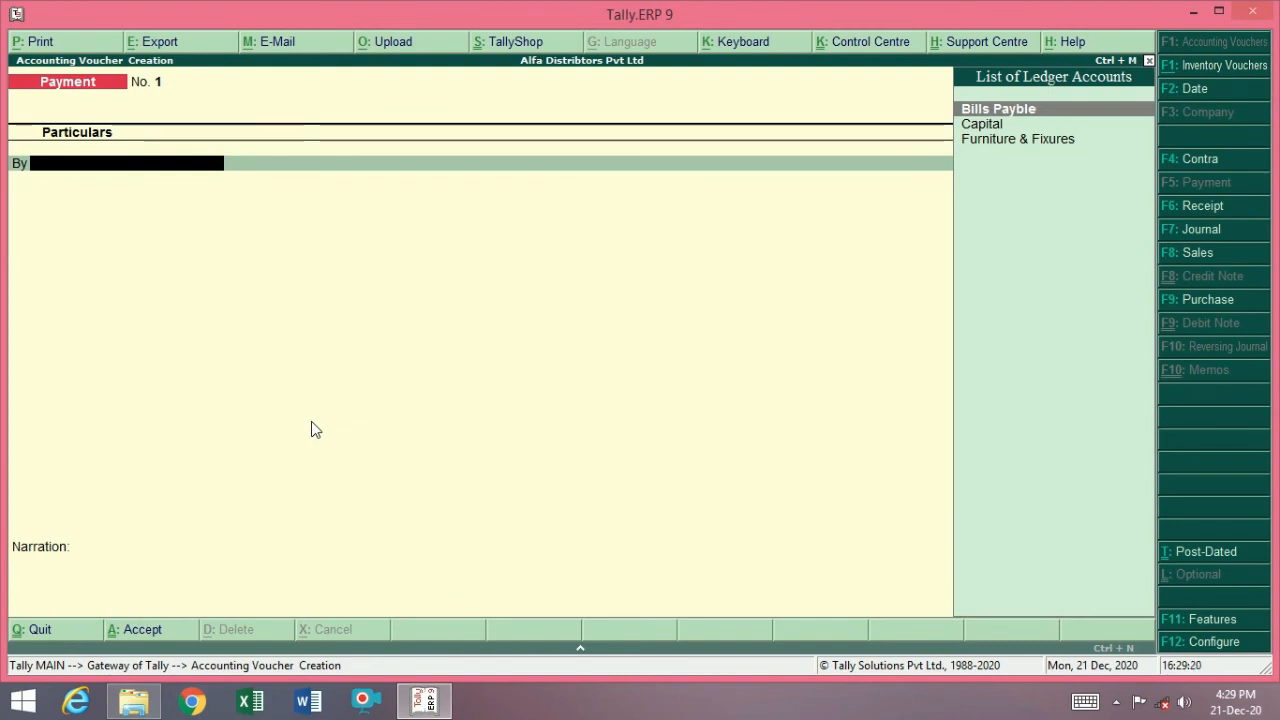
Step: Start a new ledger from the payment voucher's debit line and name it Telephone Bill
type("T")
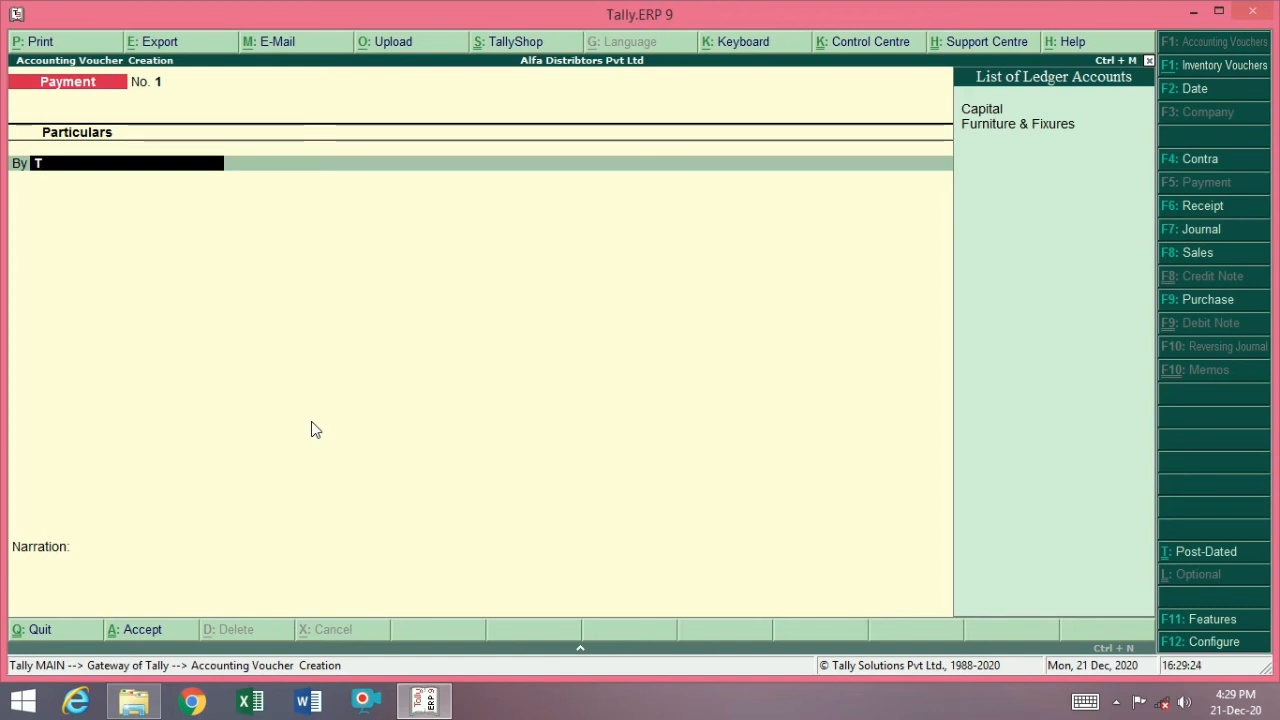
key("alt+c")
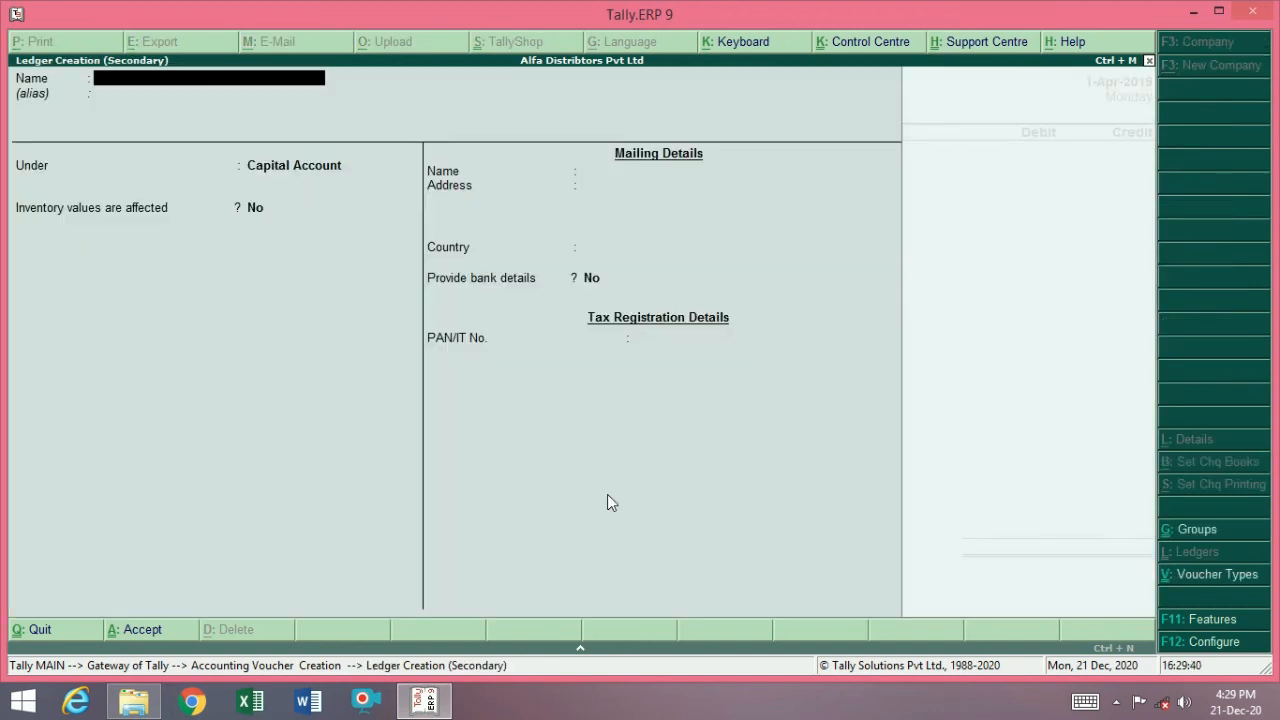
type("Telephone b")
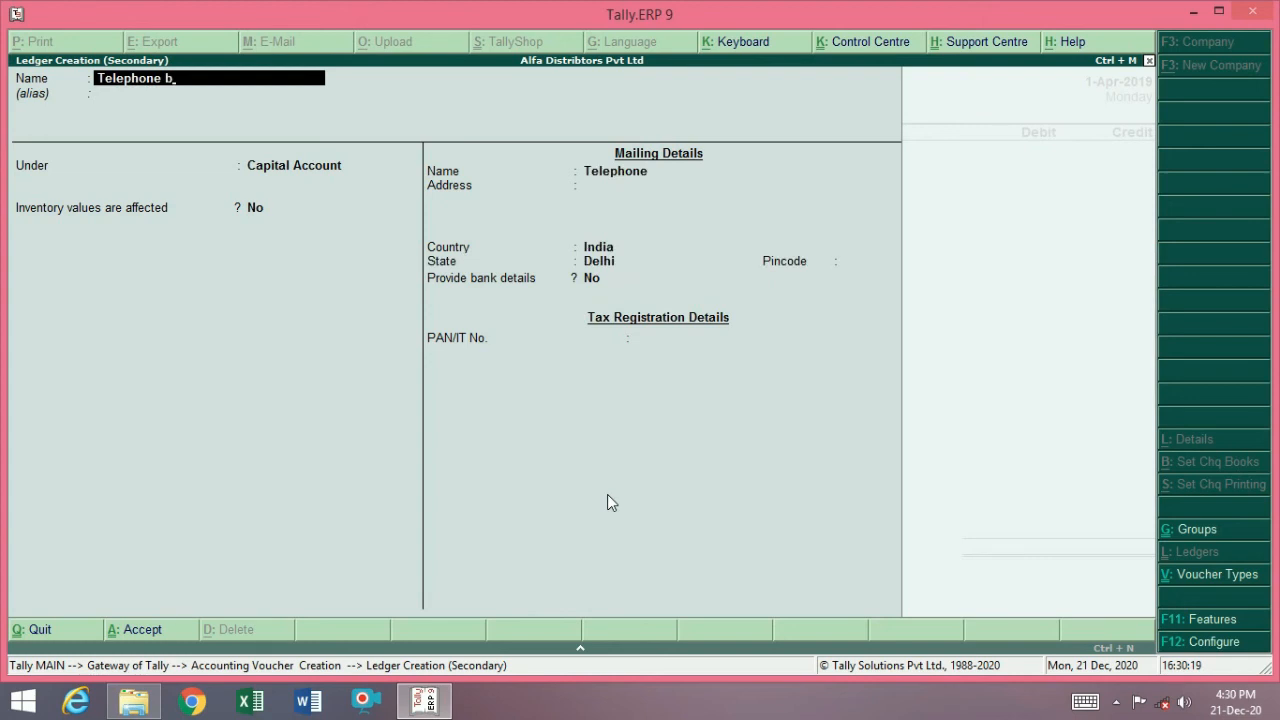
type("ill")
key("Return")
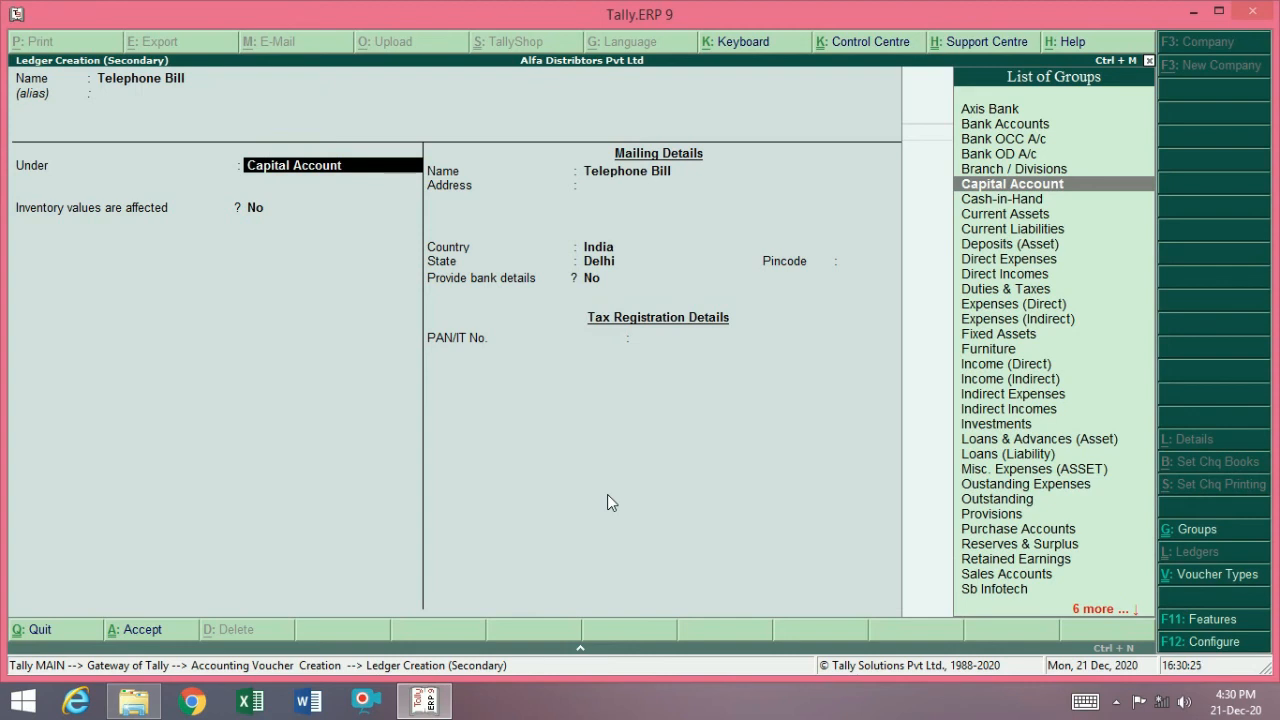
Step: Place the Telephone Bill ledger under the Indirect Expenses group
key("Down")
key("Down")
key("Down")
key("Down")
key("Down")
key("Down")
key("Down")
key("Down")
key("Down")
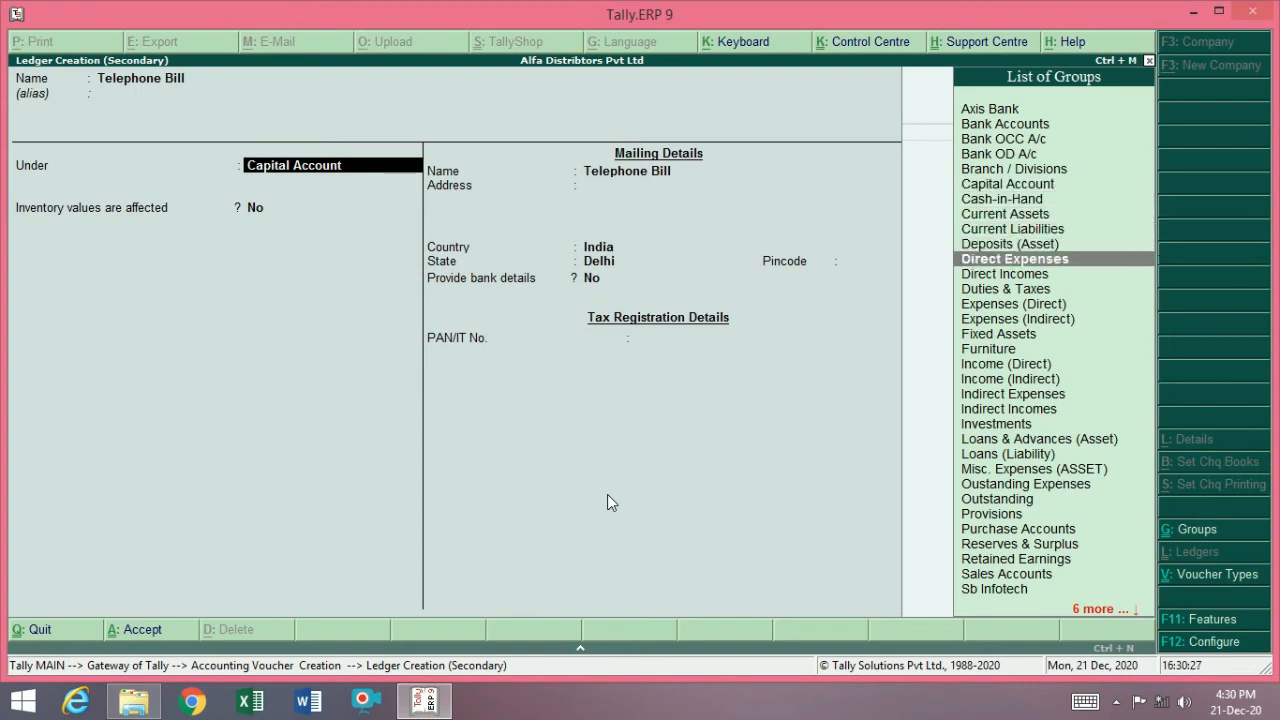
key("Down")
key("Down")
key("Down")
key("Down")
key("Down")
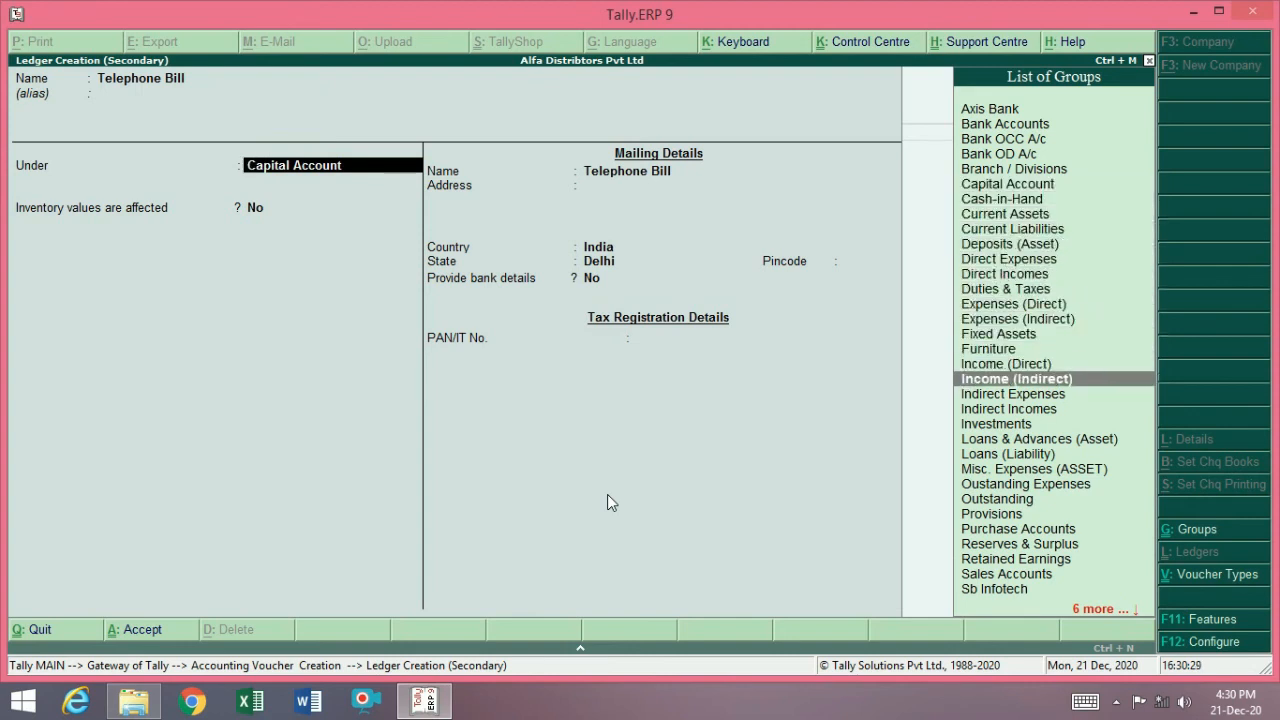
key("Return")
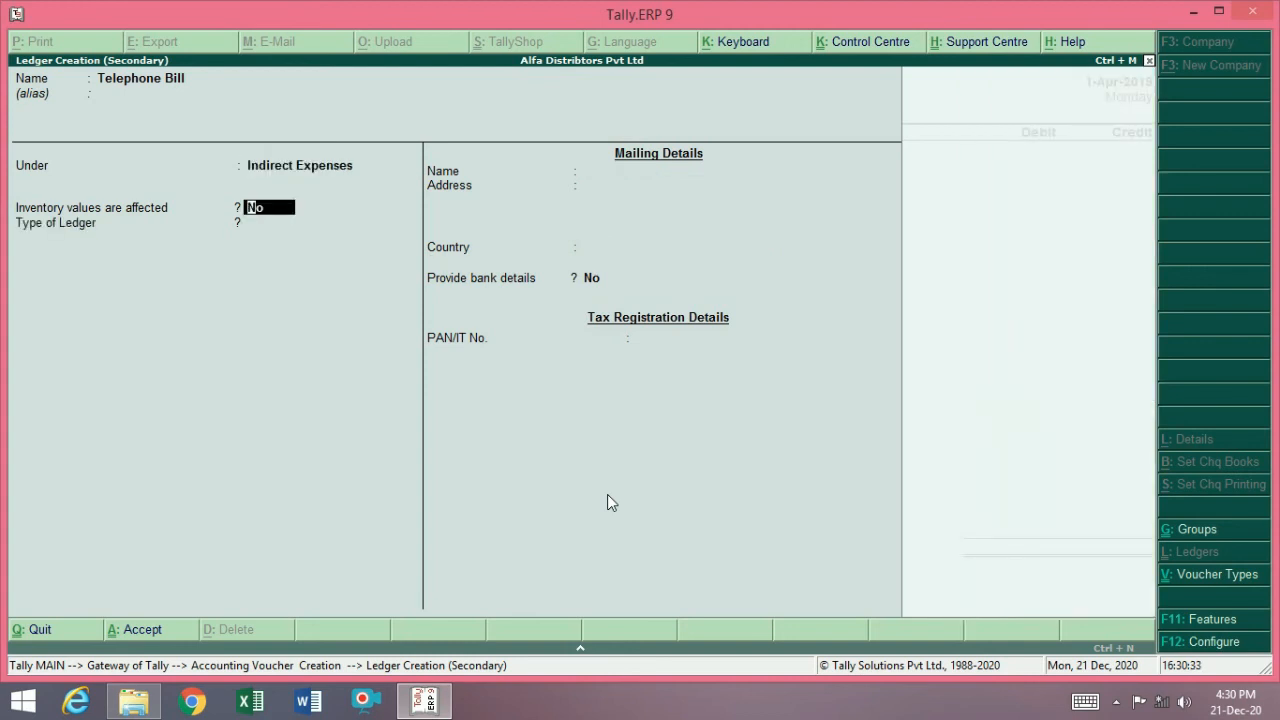
Step: Keep inventory values unaffected, set the type of ledger to Not Applicable, and save the Telephone Bill ledger
key("Return")
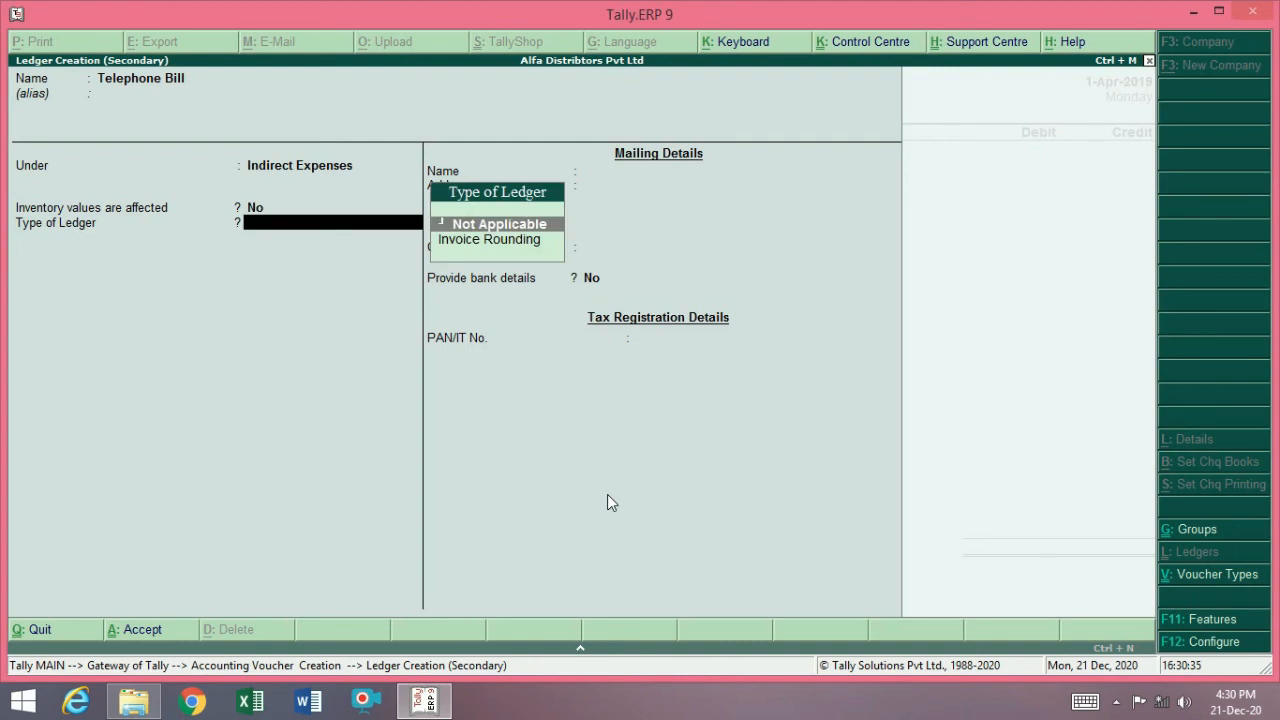
key("Return")
key("Return")
key("Return")
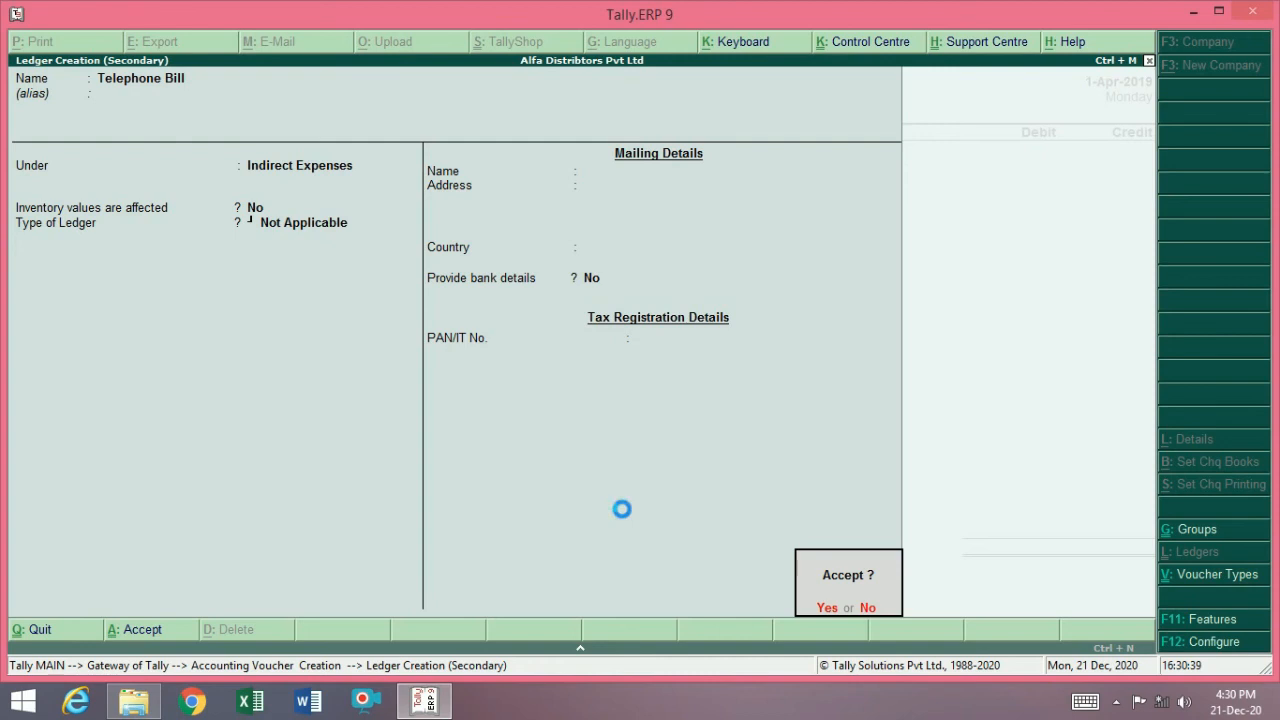
key("Return")
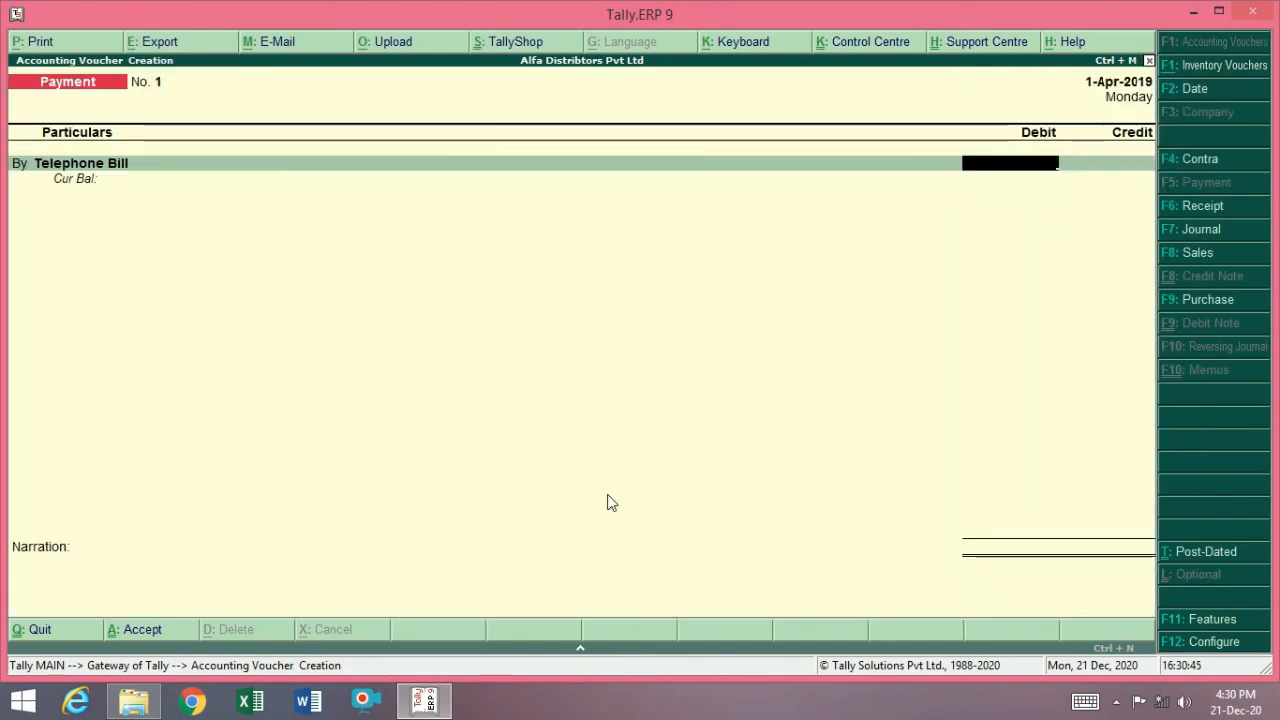
Step: Debit Telephone Bill with 500 and credit Cash with 500 in the payment voucher
type("500")
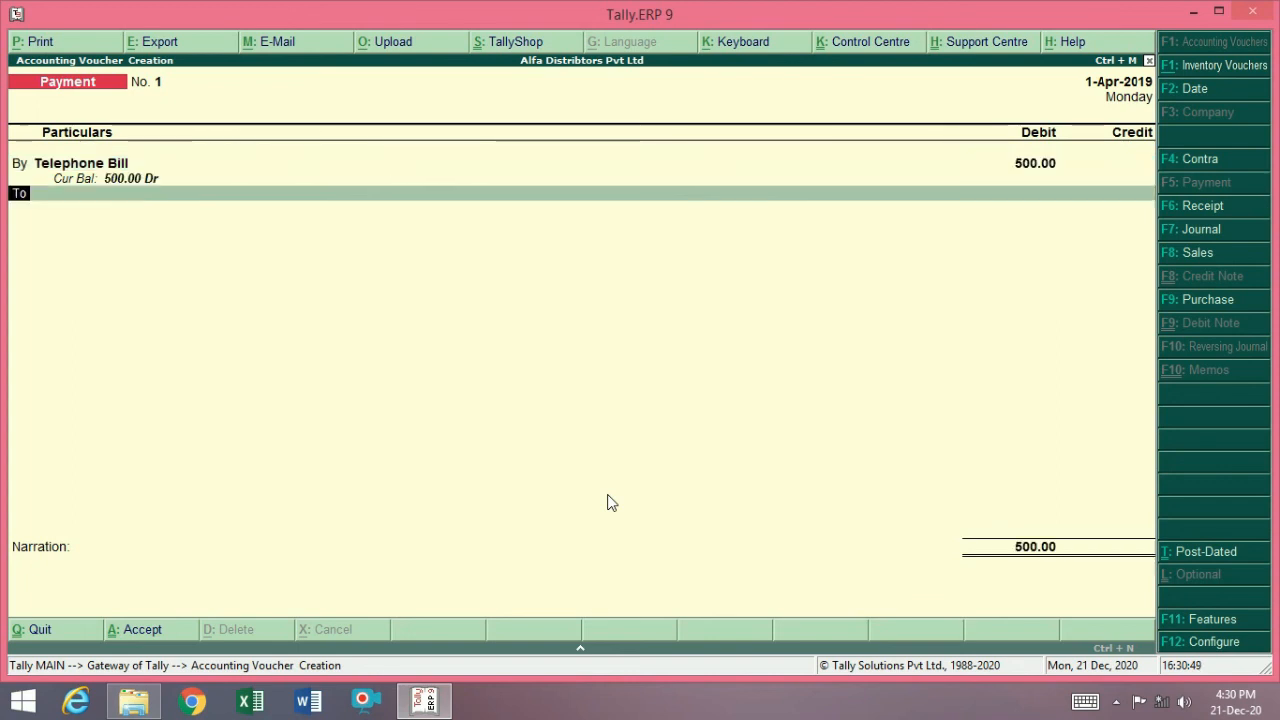
key("Return")
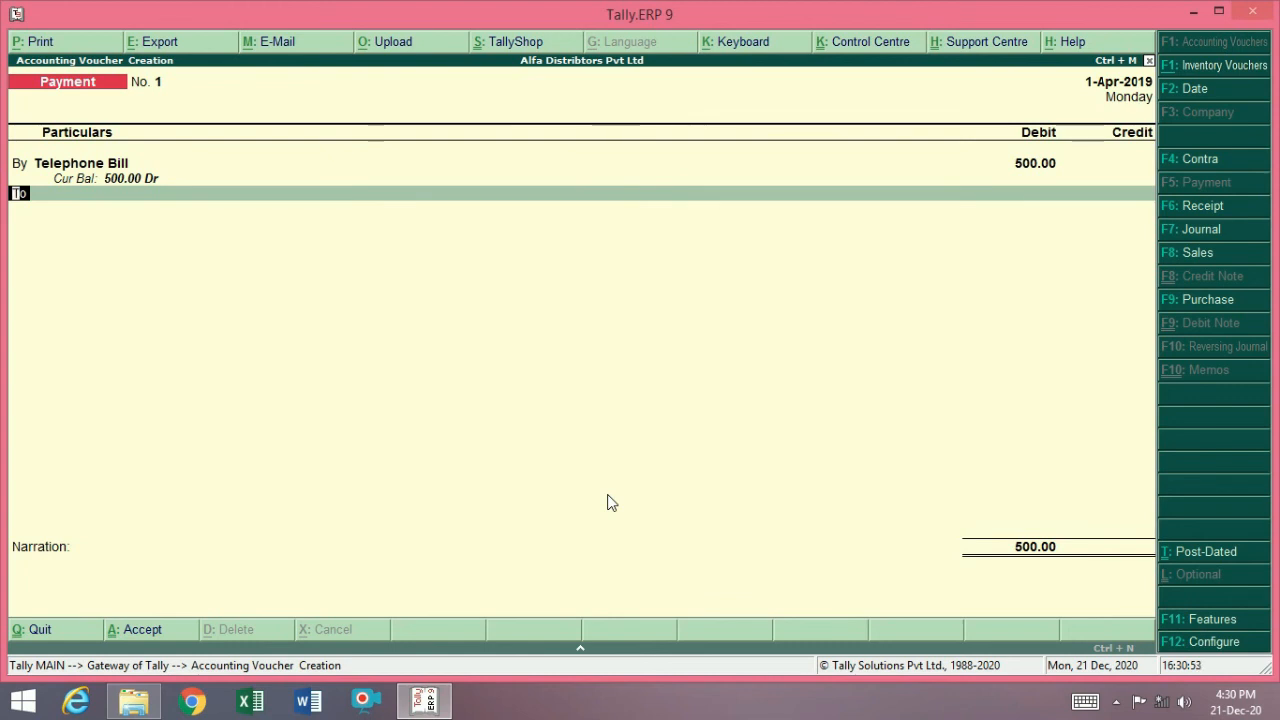
key("Return")
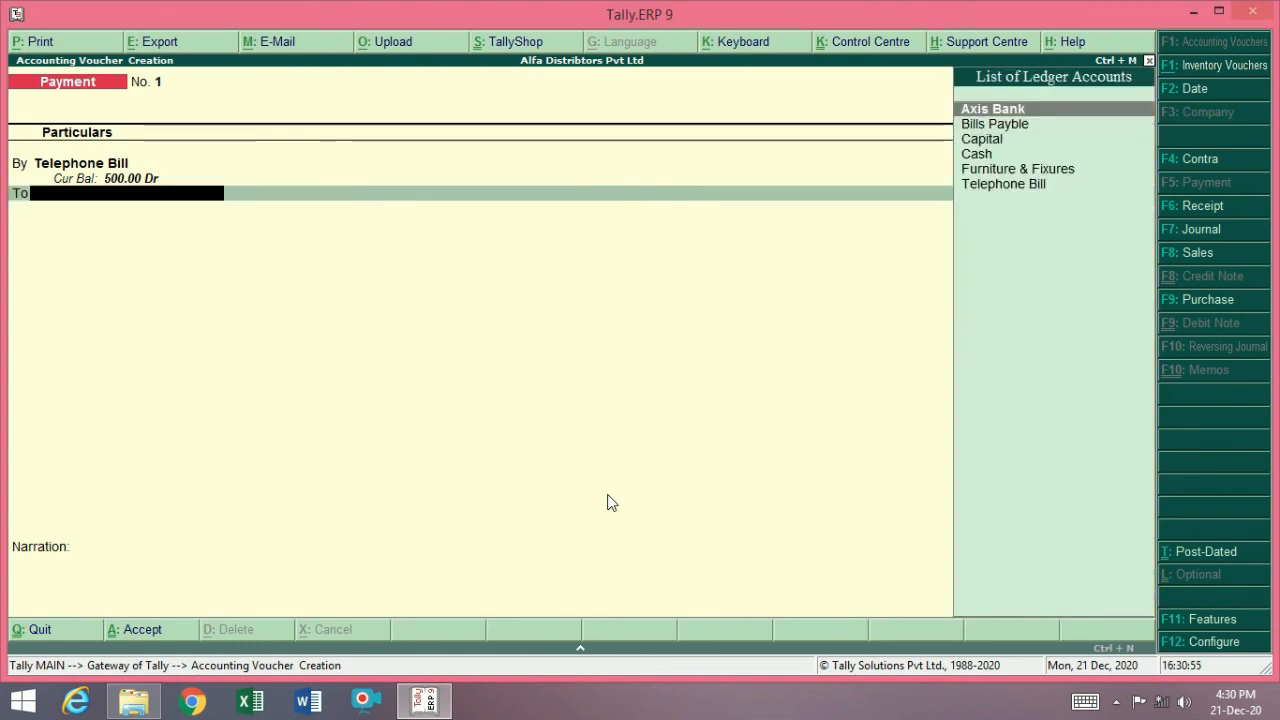
key("Down")
key("Down")
key("Down")
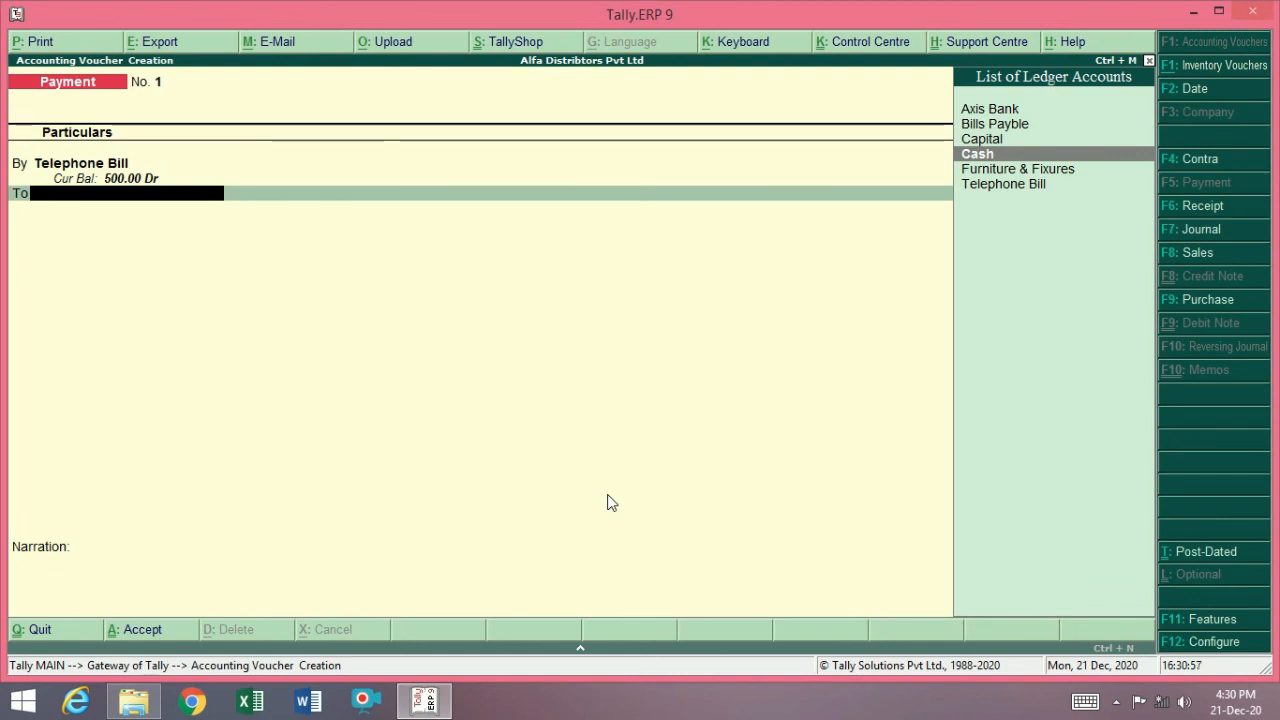
key("Return")
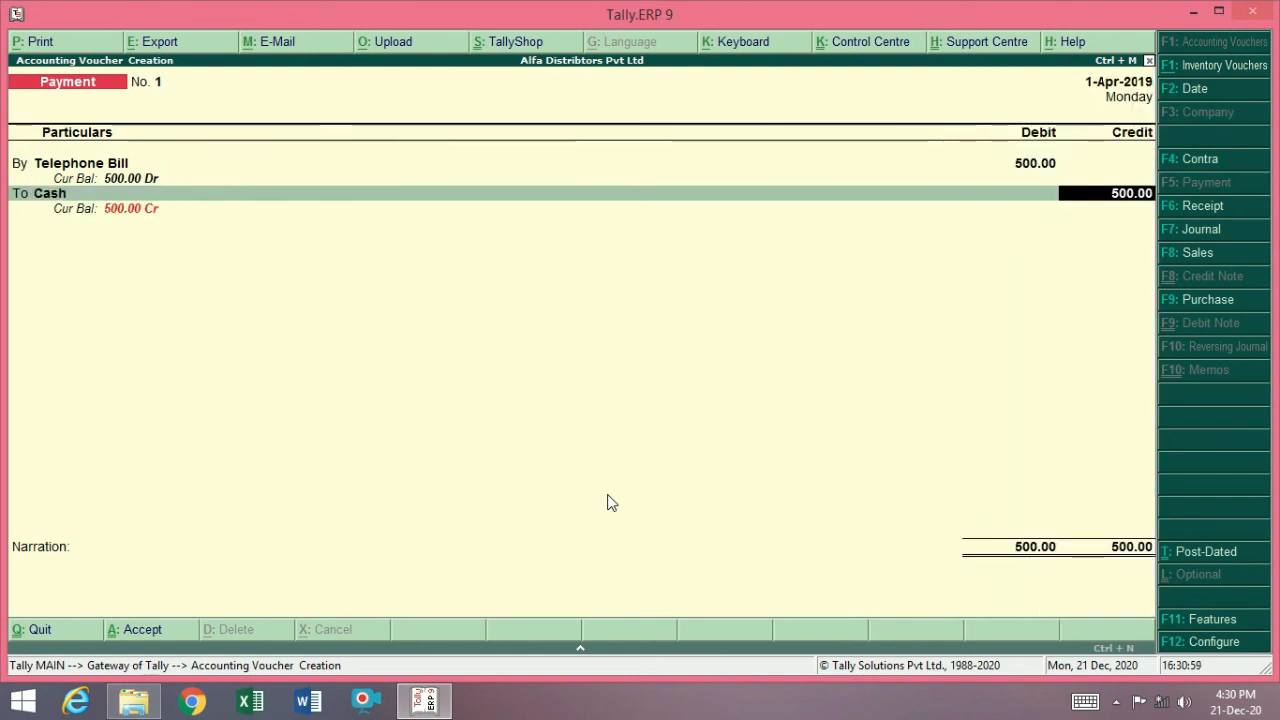
key("Return")
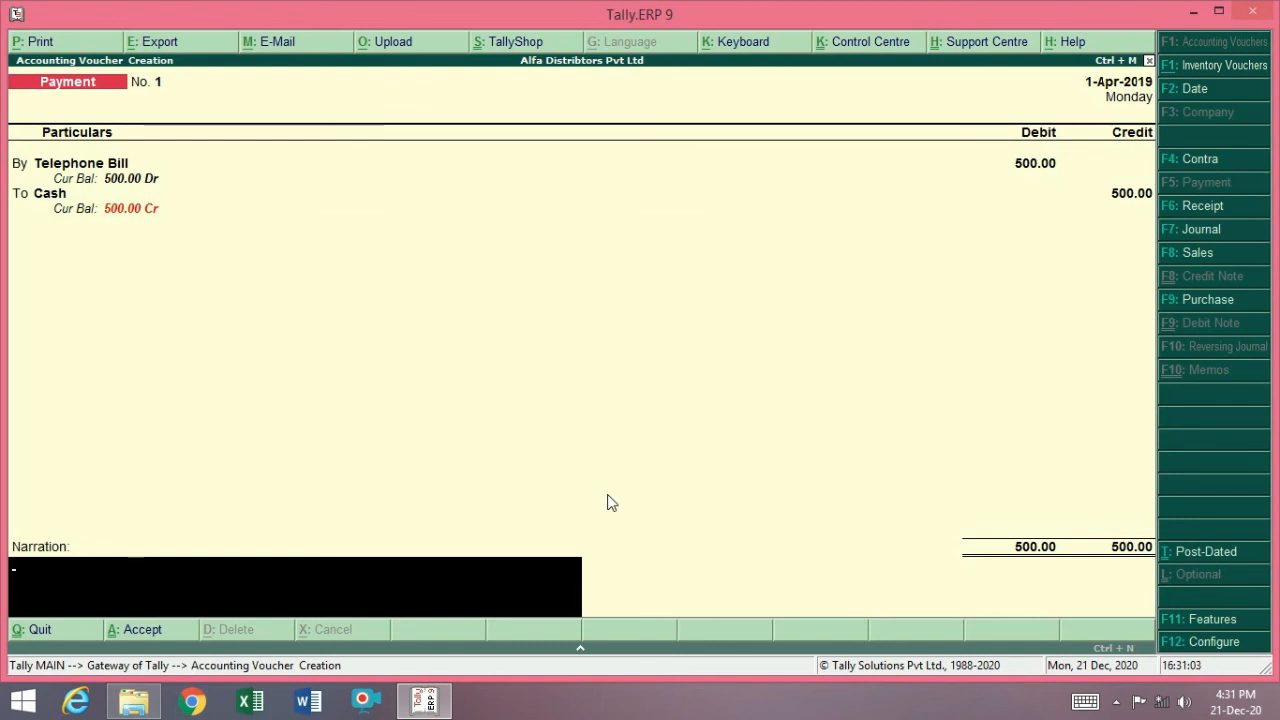
Step: Enter the narration "being paid telephone bill" and save the payment voucher
type("bei")
type("n")
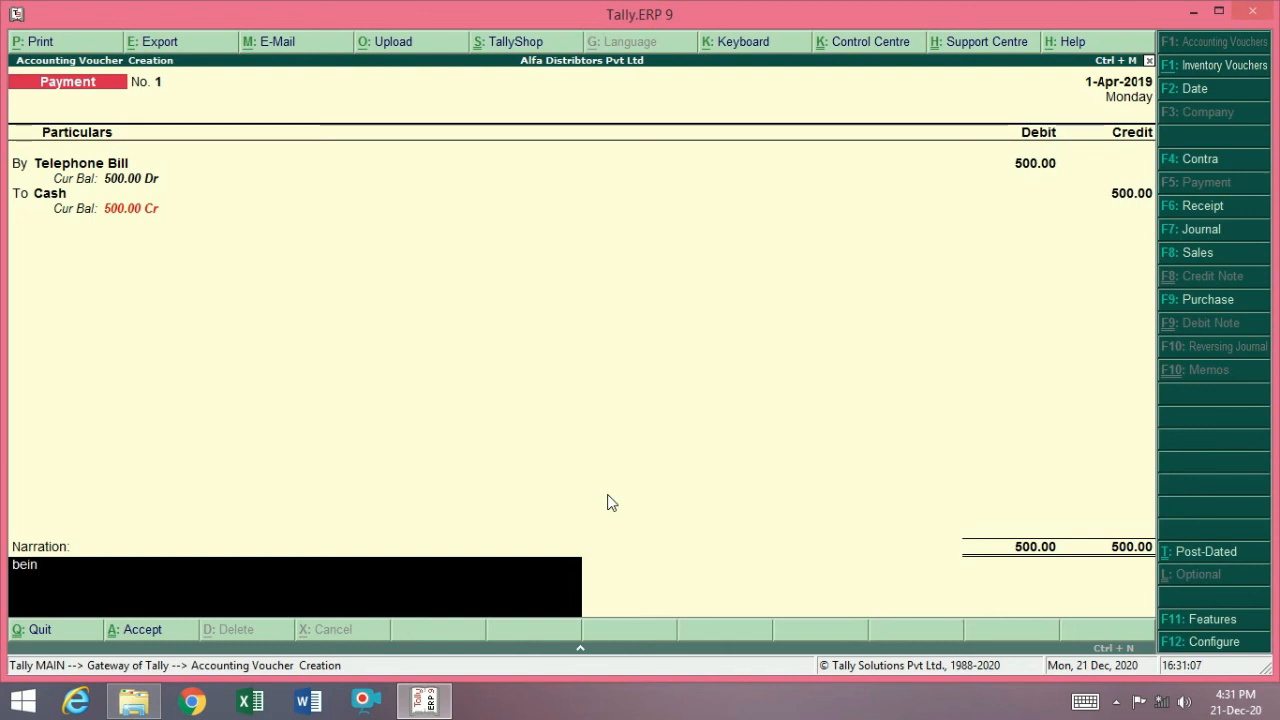
type("g paidd")
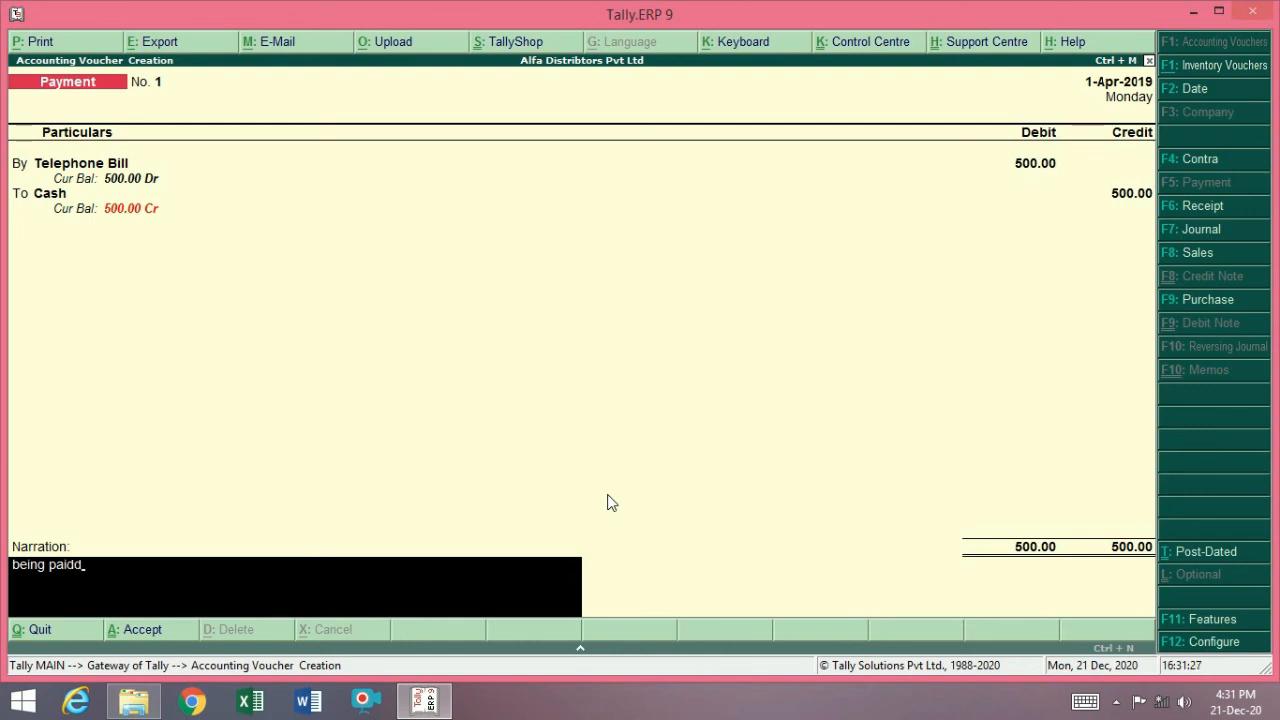
key("BackSpace")
type("telephone bill")
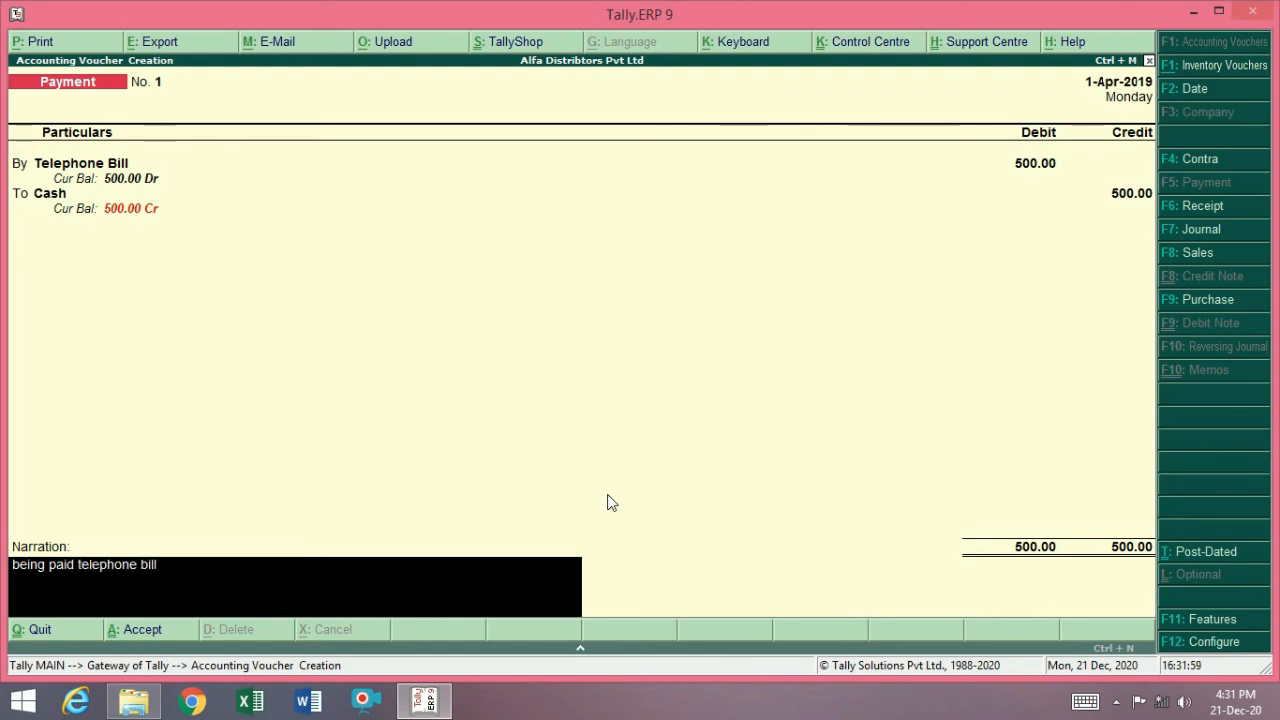
key("Return")
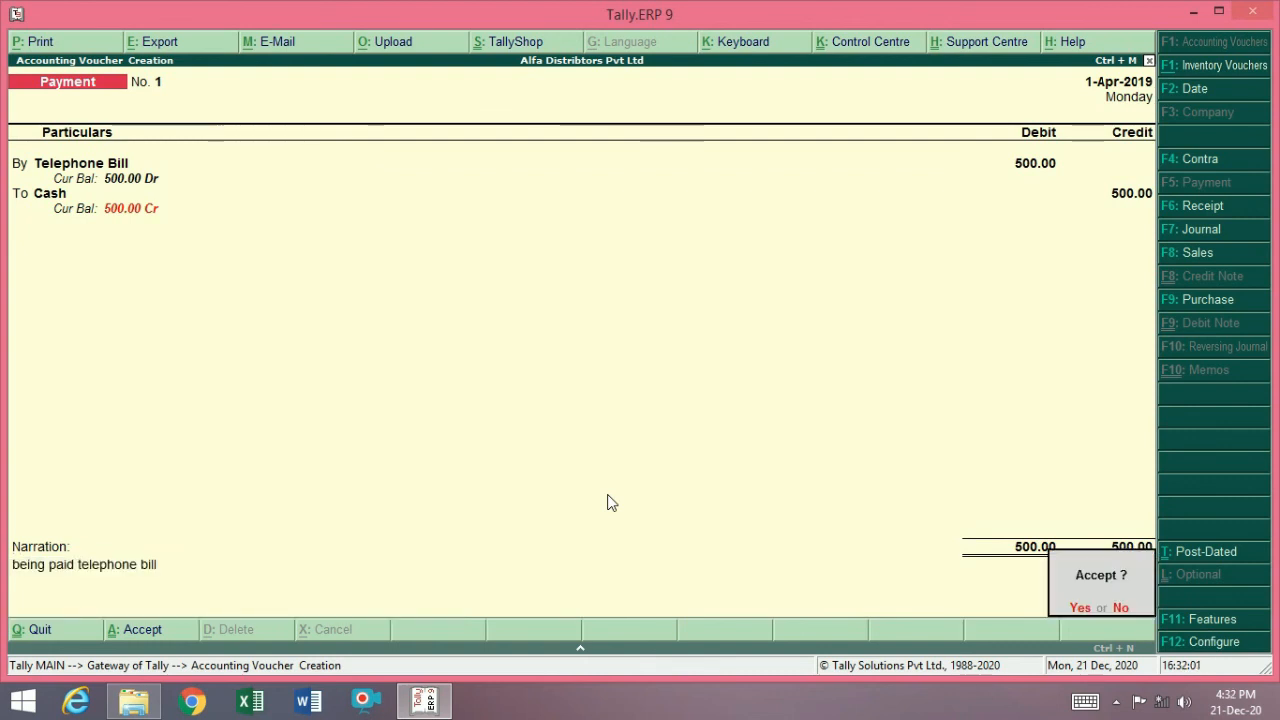
key("y")
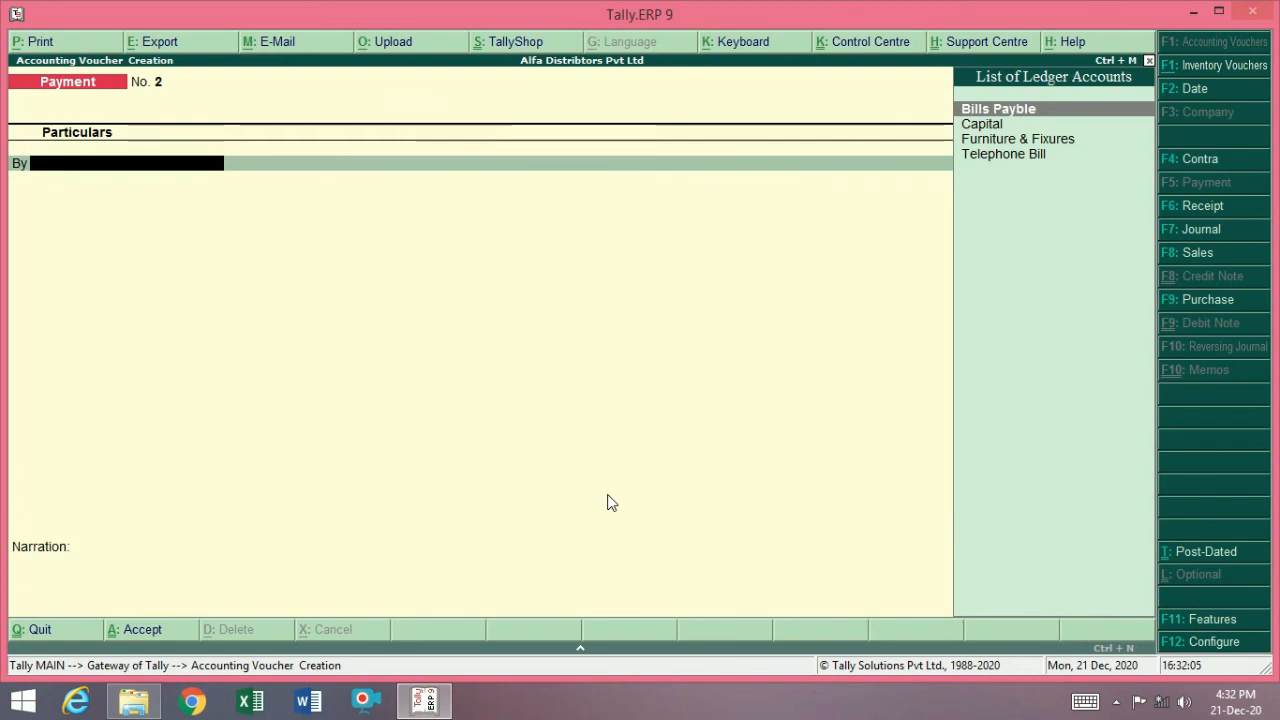
Step: Quit voucher creation and look over the Transactions and Utilities entries in the Gateway of Tally
key("Escape")
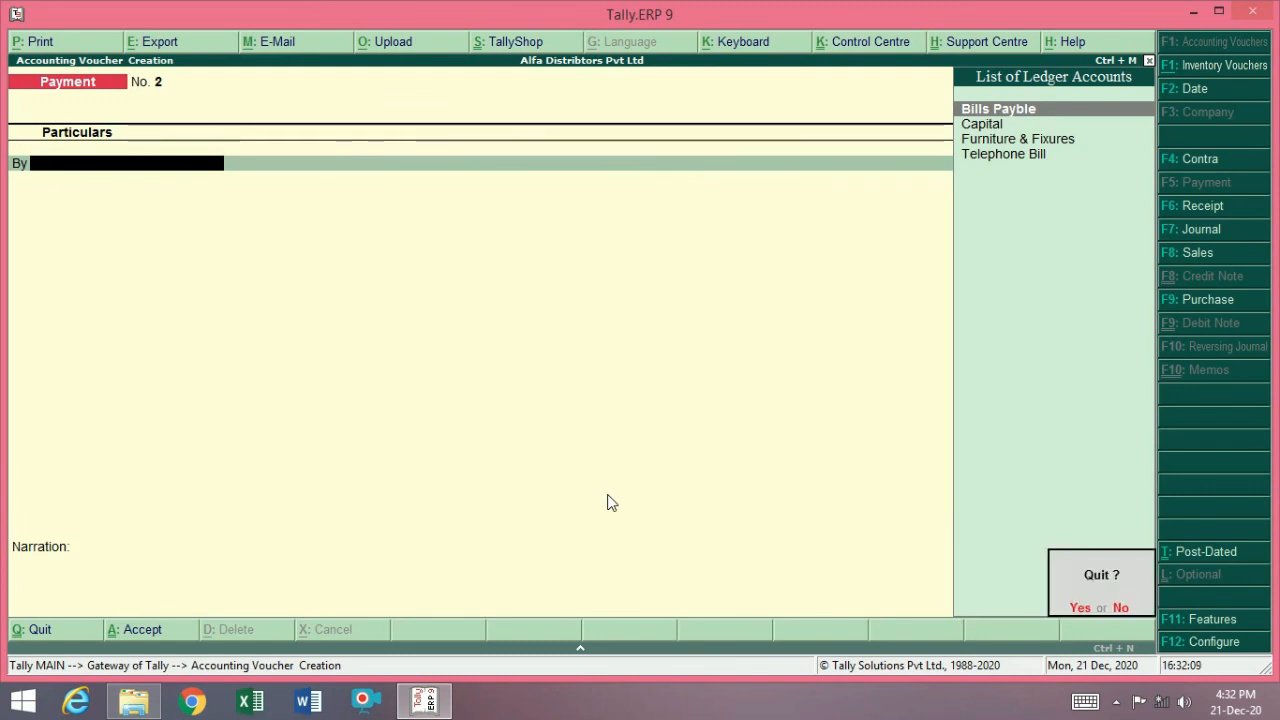
key("y")
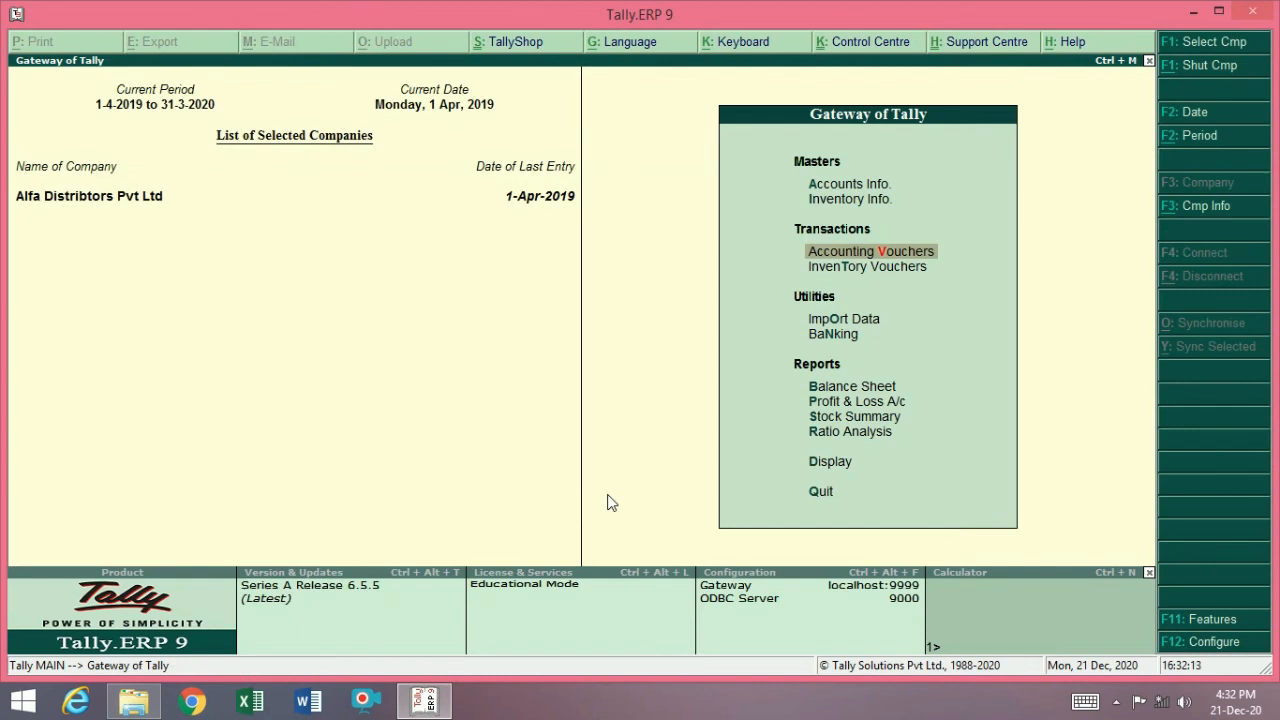
key("Down")
key("Up")
key("Down")
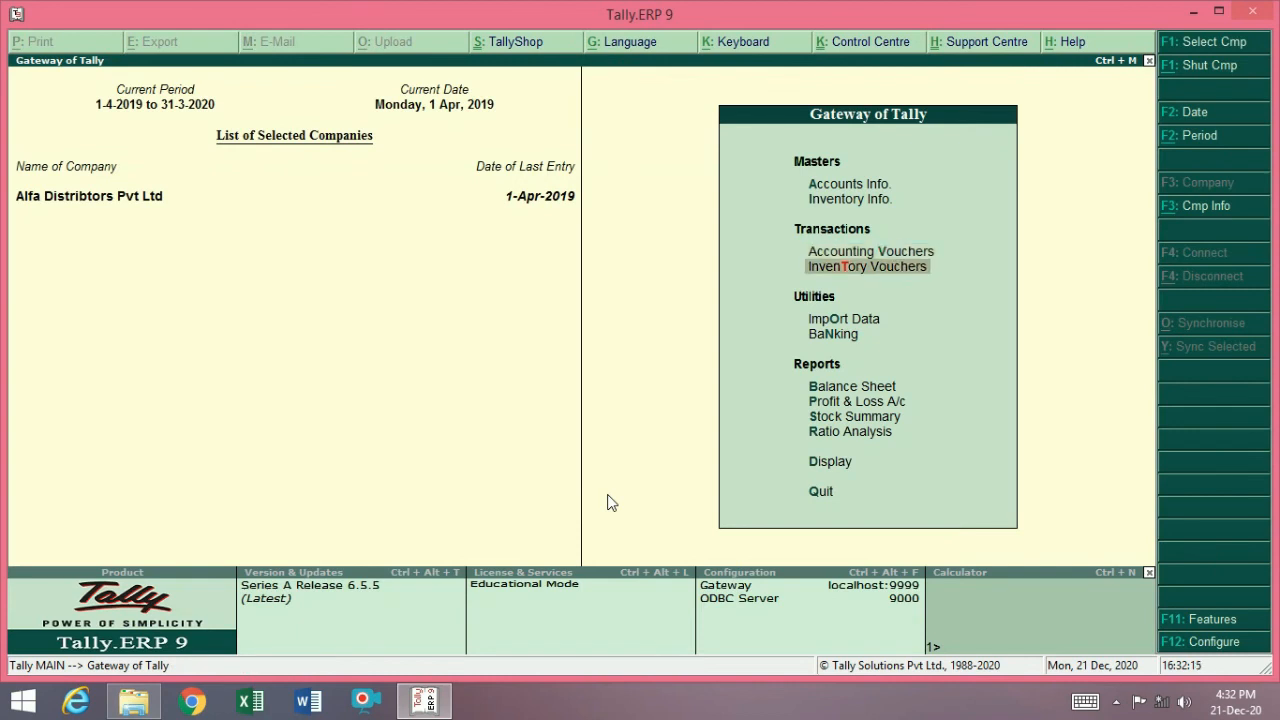
key("Return")
key("Down")
key("Down")
key("Up")
key("Up")
key("Down")
key("Down")
key("Down")
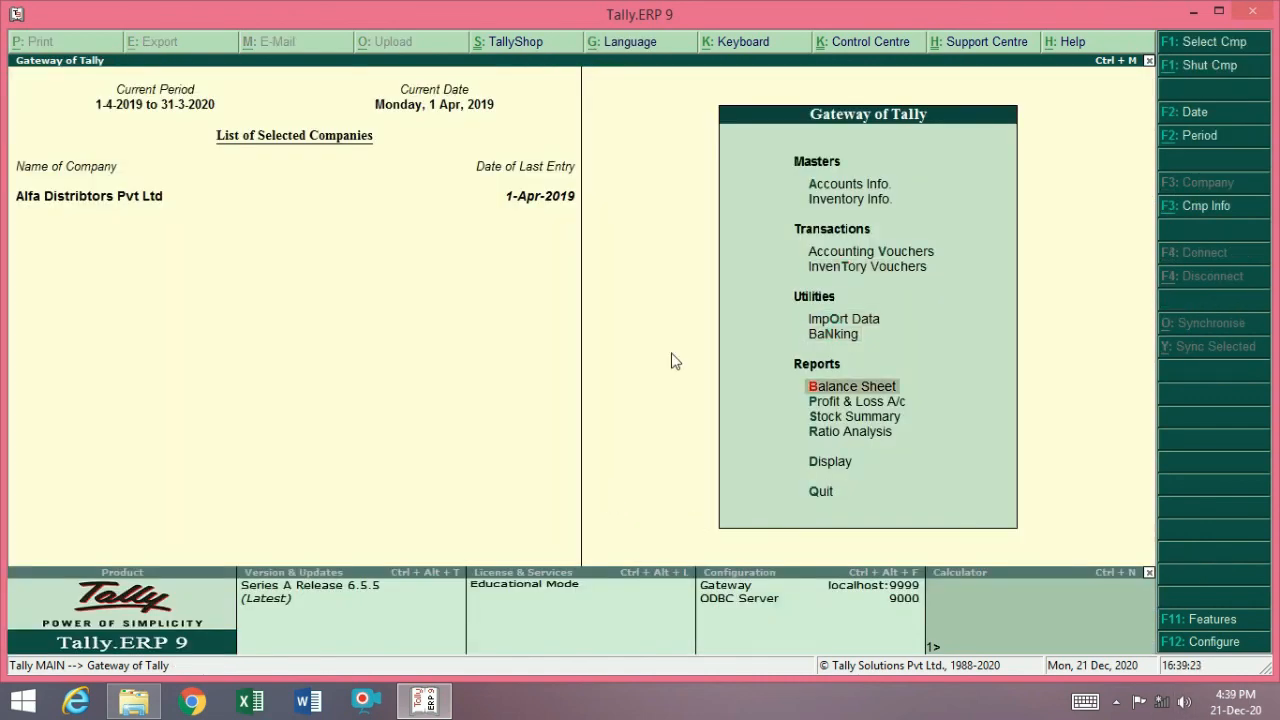
Step: Look over the Reports entries in the Gateway of Tally and open the Balance Sheet
key("Down")
key("Down")
key("Up")
key("Up")
key("Down")
key("Down")
key("Up")
key("Up")
key("Up")
key("Up")
key("Down")
key("Down")
key("Return")
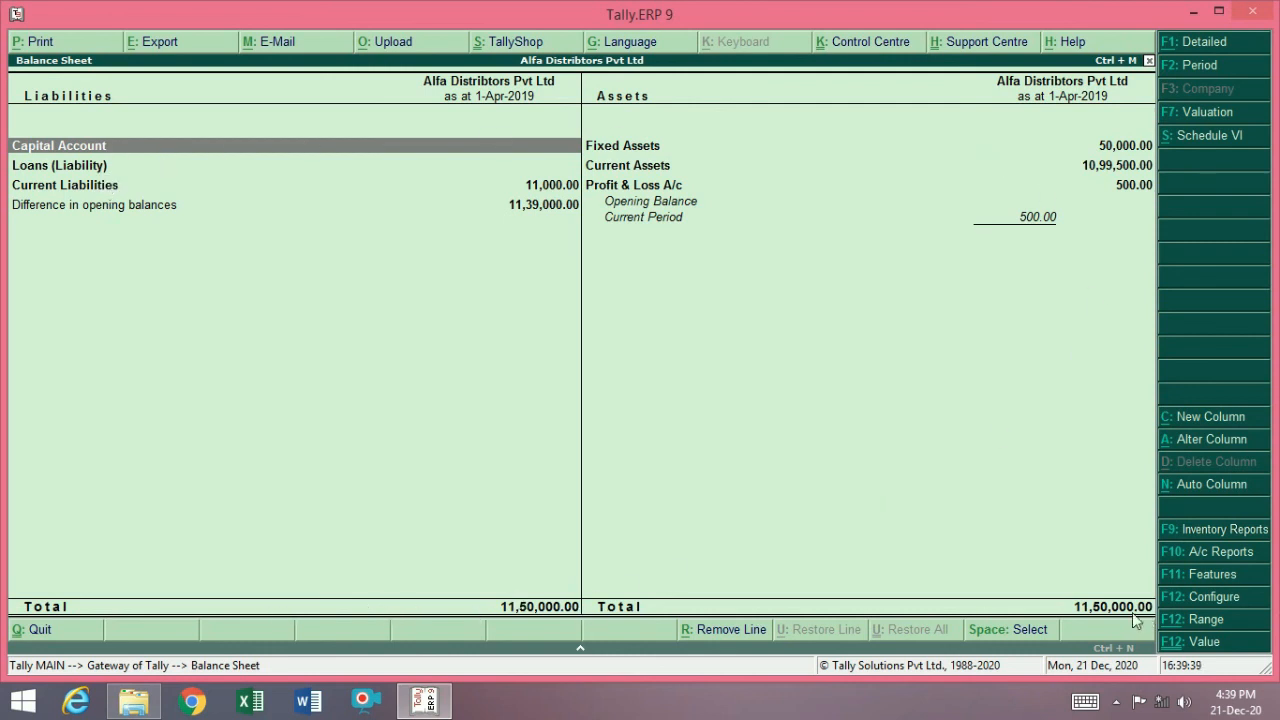
Step: Examine the liabilities and assets in the Balance Sheet and return to the Gateway of Tally
left_click(57, 280)
key("Right")
key("Escape")
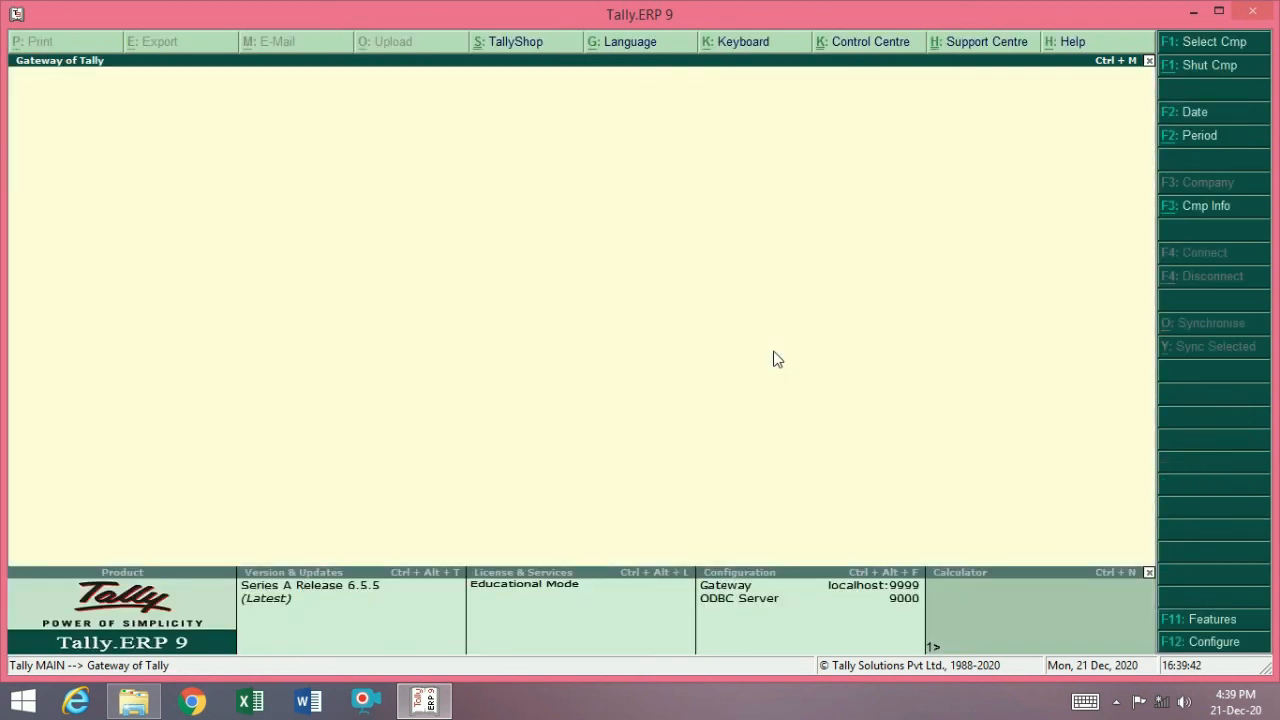
key("Escape")
key("n")
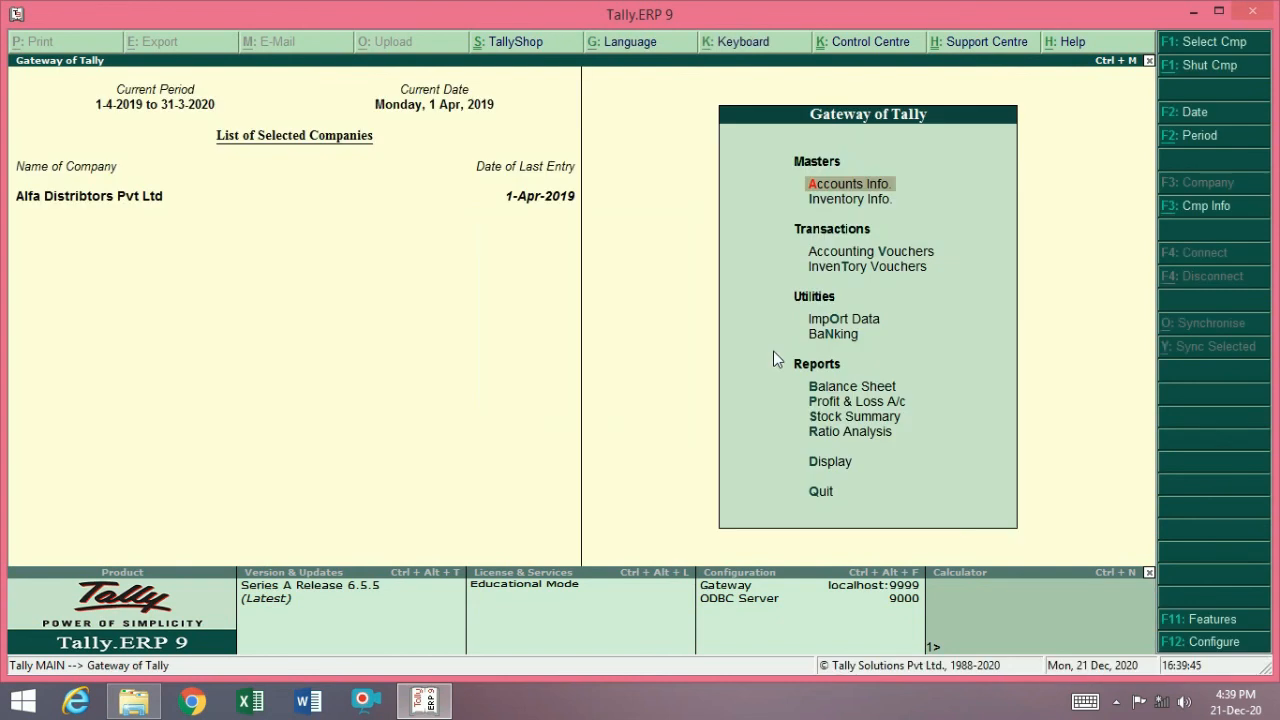
Step: Open the Profit & Loss A/c report from the Gateway of Tally
key("Down")
key("Down")
key("Down")
key("Down")
key("Down")
key("Down")
key("Down")
key("Return")
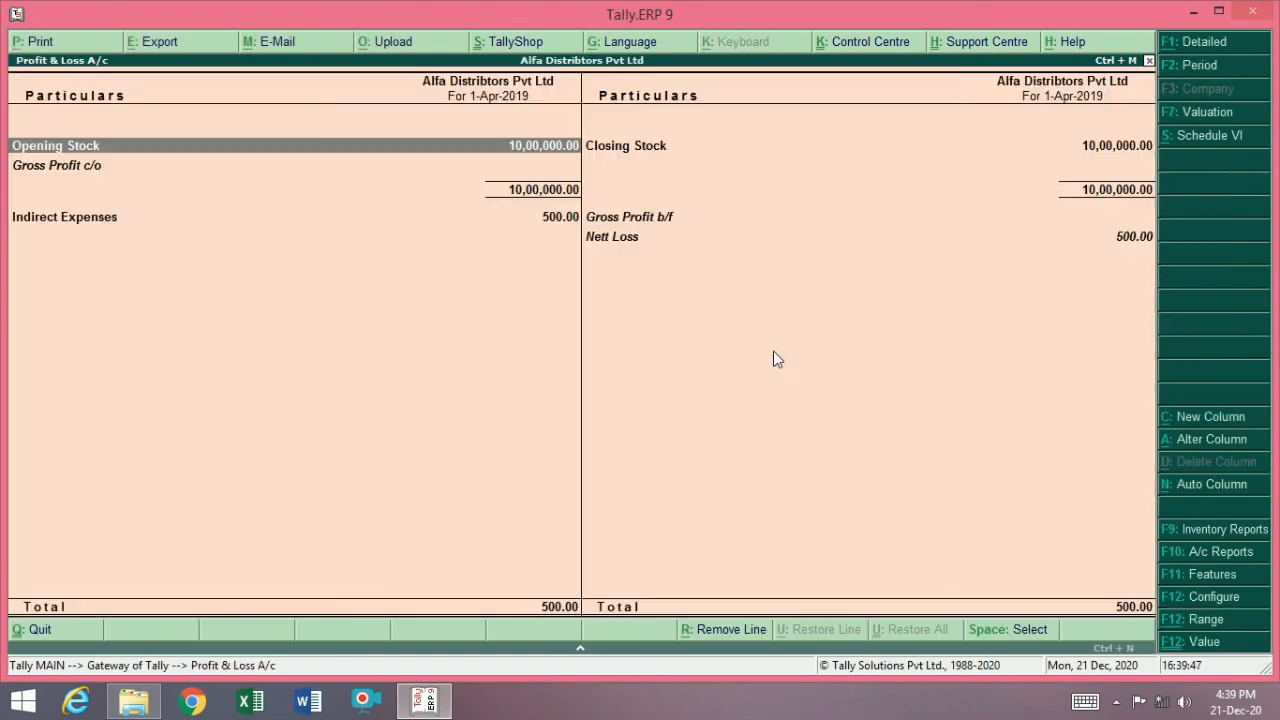